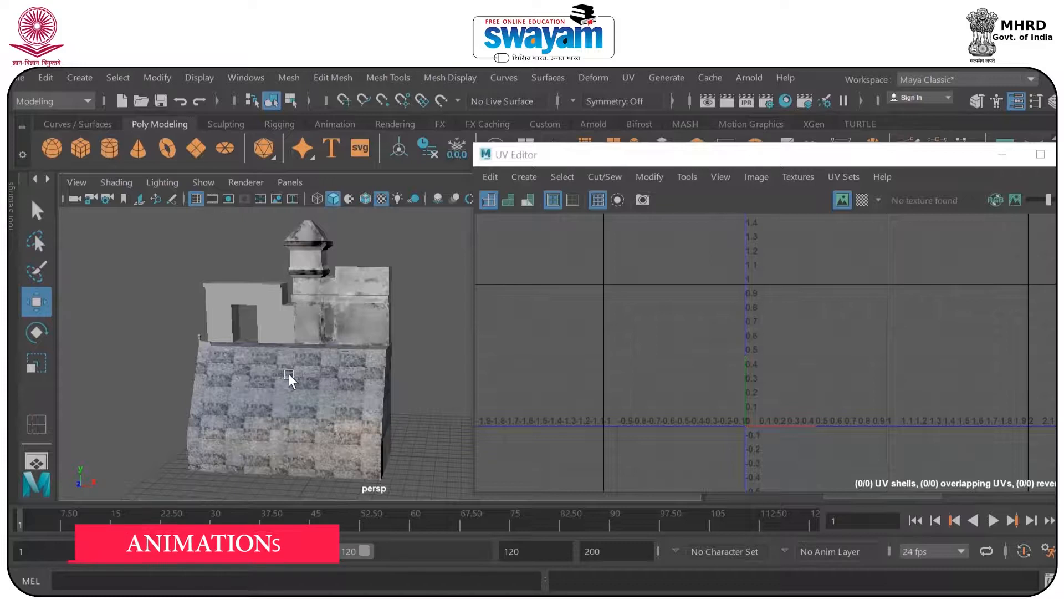
Step: Select the gateway block and all its UVs, then scale the shells down and move them toward the 0–1 tile
{"action": "left_click_drag", "start_coordinate": [137, 259], "coordinate": [239, 334]}
{"action": "left_click", "coordinate": [160, 291]}
{"action": "left_click", "coordinate": [212, 295]}
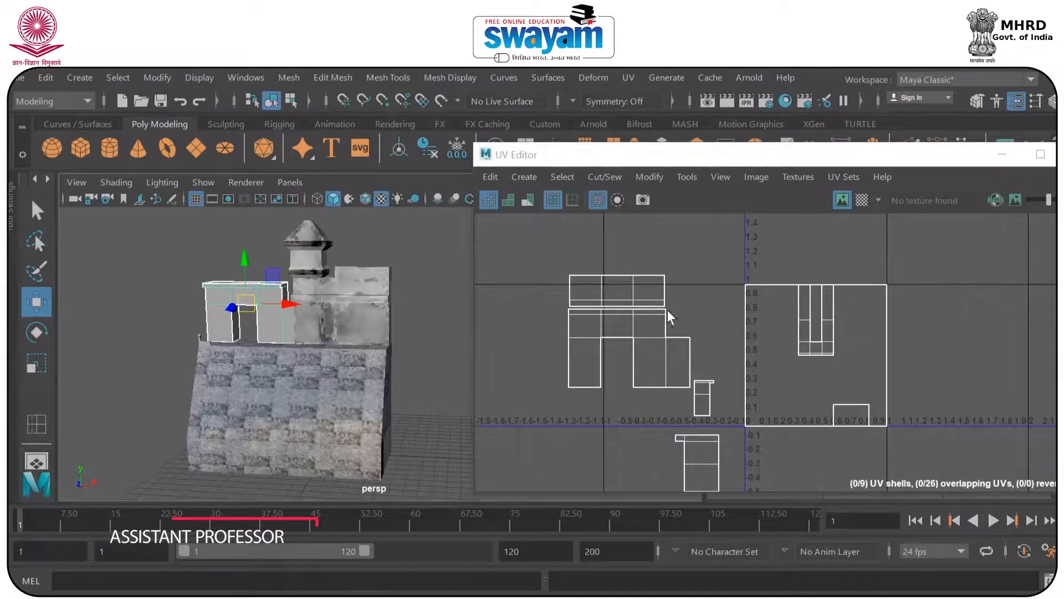
{"action": "scroll", "coordinate": [643, 278], "scroll_direction": "down", "scroll_amount": 2}
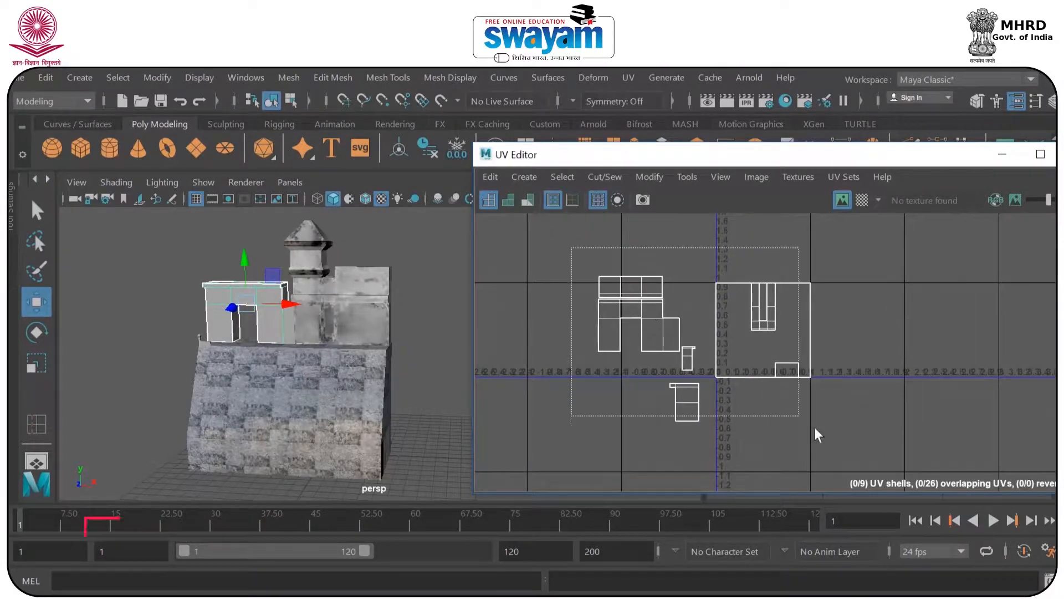
{"action": "right_click_drag", "start_coordinate": [773, 361], "coordinate": [848, 360]}
{"action": "left_click_drag", "start_coordinate": [579, 244], "coordinate": [829, 444]}
{"action": "key", "text": "r"}
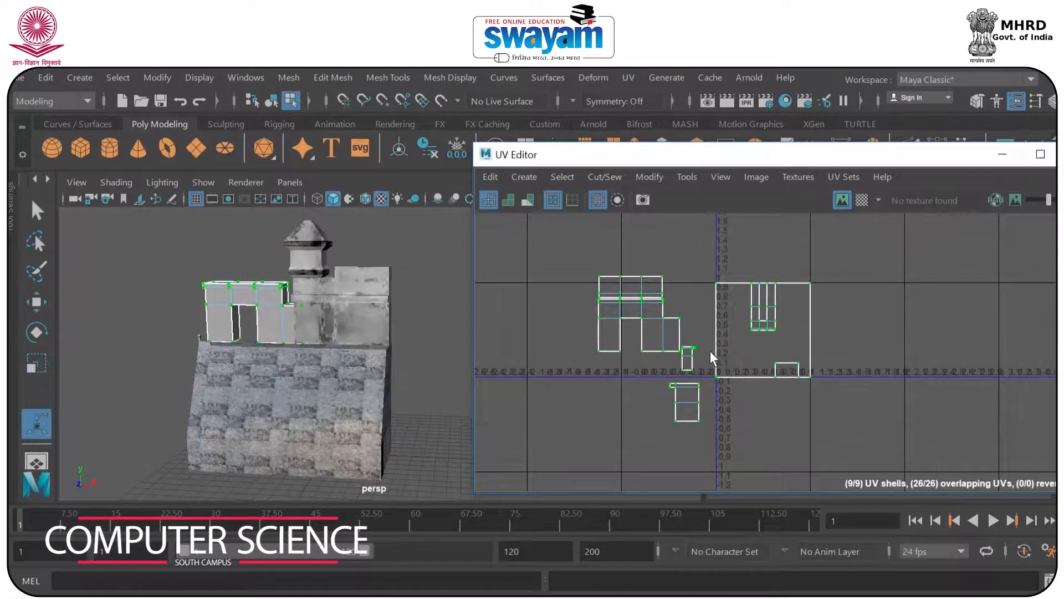
{"action": "left_click_drag", "start_coordinate": [705, 350], "coordinate": [767, 316]}
{"action": "key", "text": "w"}
Step: Select the gateway's top and front-wall UV shells, scale them, and place them in the upper-left corner of the 0–1 tile
{"action": "scroll", "coordinate": [656, 276], "scroll_direction": "up", "scroll_amount": 7}
{"action": "middle_click_drag", "start_coordinate": [826, 342], "coordinate": [619, 348], "text": "alt"}
{"action": "left_click_drag", "start_coordinate": [736, 269], "coordinate": [922, 448]}
{"action": "scroll", "coordinate": [237, 279], "scroll_direction": "up", "scroll_amount": 6}
{"action": "left_click_drag", "start_coordinate": [252, 294], "coordinate": [441, 361], "text": "alt"}
{"action": "middle_click_drag", "start_coordinate": [829, 361], "coordinate": [720, 353], "text": "alt"}
{"action": "right_click_drag", "start_coordinate": [720, 354], "coordinate": [754, 363], "text": "alt"}
{"action": "middle_click_drag", "start_coordinate": [758, 353], "coordinate": [696, 347], "text": "alt"}
{"action": "key", "text": "r"}
{"action": "left_click_drag", "start_coordinate": [681, 352], "coordinate": [733, 356]}
{"action": "key", "text": "w"}
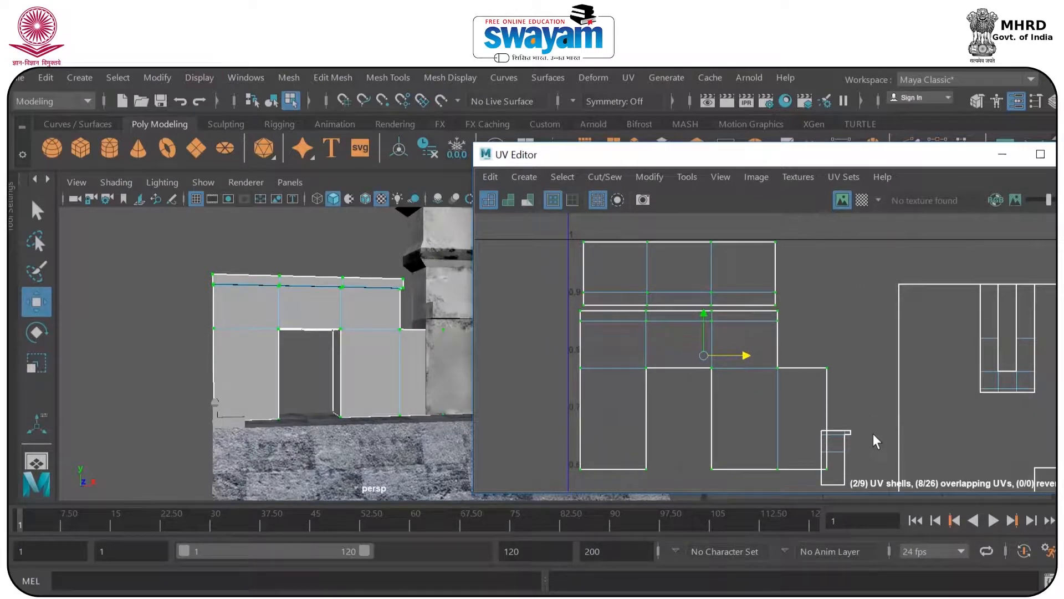
Step: Using UV shell selection, move the small end-wall shell clear of the front-wall shell
{"action": "middle_click_drag", "start_coordinate": [873, 433], "coordinate": [804, 364], "text": "alt"}
{"action": "right_click_drag", "start_coordinate": [782, 381], "coordinate": [799, 357]}
{"action": "left_click", "coordinate": [777, 385]}
{"action": "left_click_drag", "start_coordinate": [777, 384], "coordinate": [788, 355]}
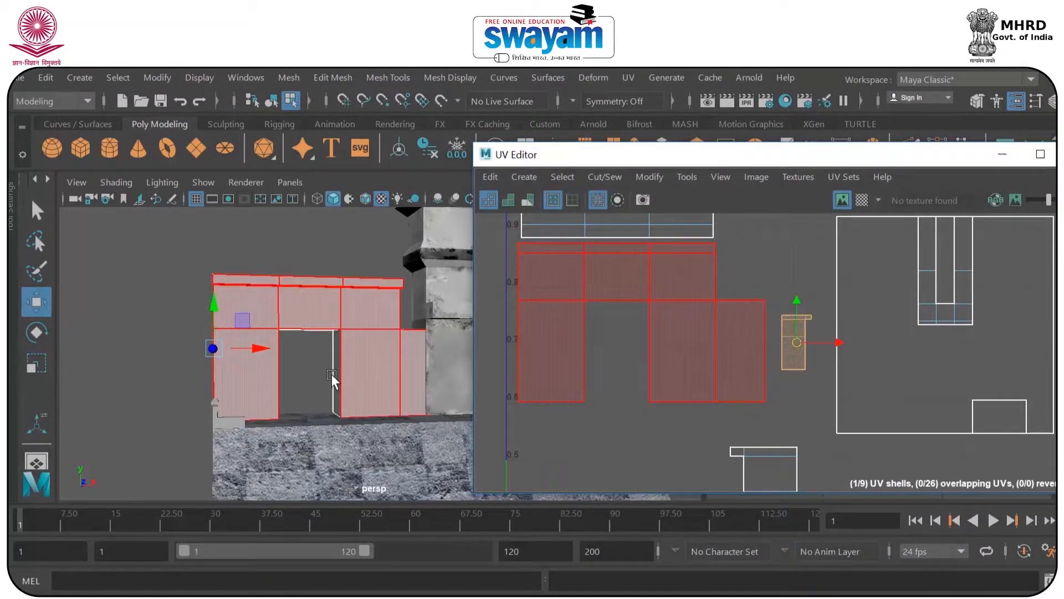
{"action": "left_click_drag", "start_coordinate": [332, 374], "coordinate": [371, 371], "text": "alt"}
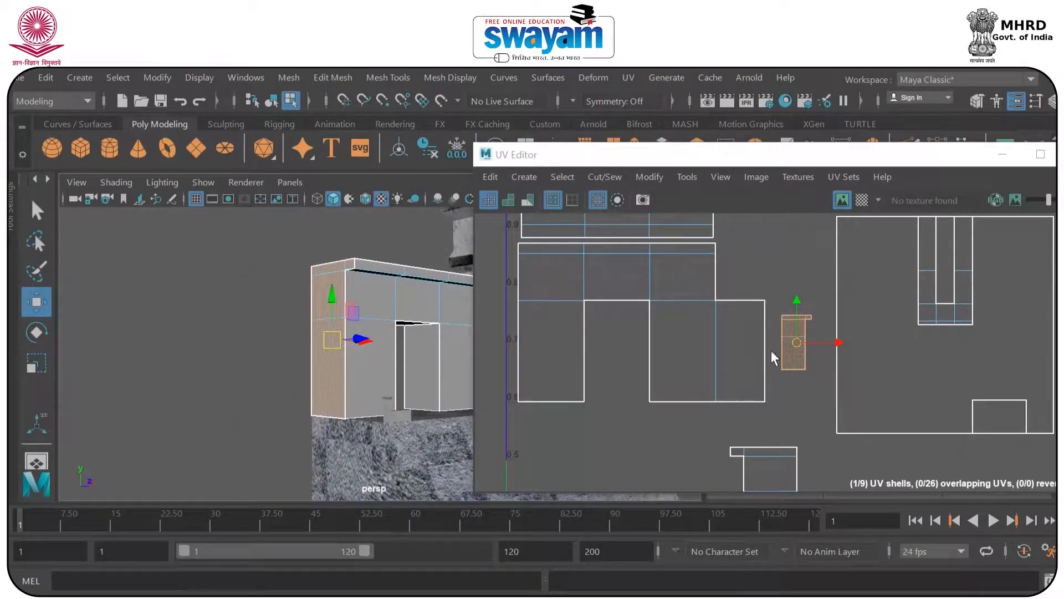
Step: Enlarge the end-wall shell toward the front wall's texture density and display the checker map to compare them
{"action": "left_click", "coordinate": [801, 352]}
{"action": "key", "text": "r"}
{"action": "left_click_drag", "start_coordinate": [800, 340], "coordinate": [879, 327]}
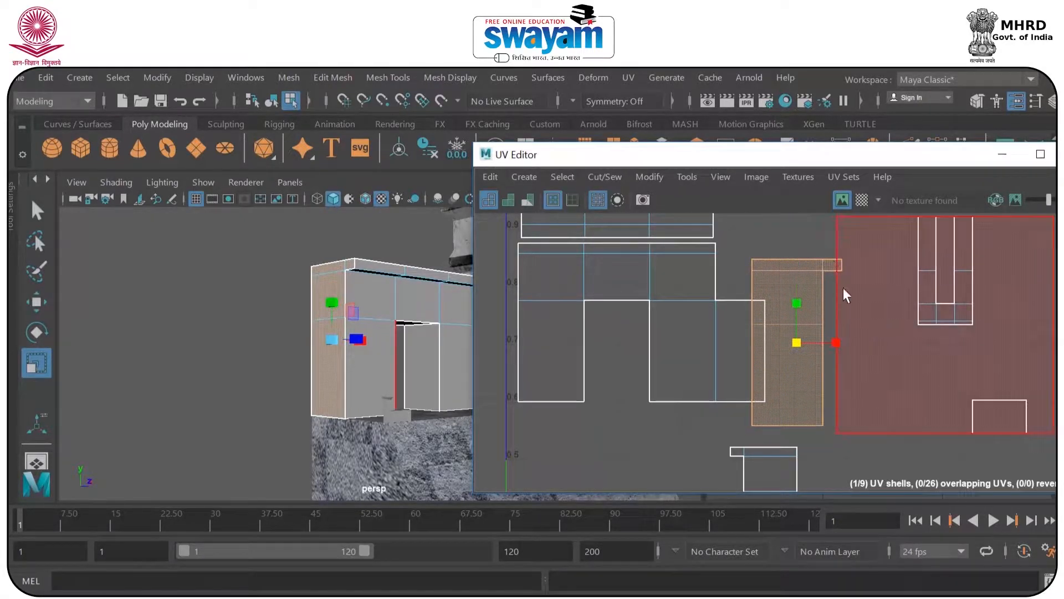
{"action": "left_click", "coordinate": [861, 199]}
{"action": "mouse_move", "coordinate": [352, 349]}
{"action": "left_mouse_down", "text": "alt"}
{"action": "mouse_move", "coordinate": [388, 361]}
{"action": "mouse_move", "coordinate": [344, 357]}
{"action": "left_mouse_up", "text": "alt"}
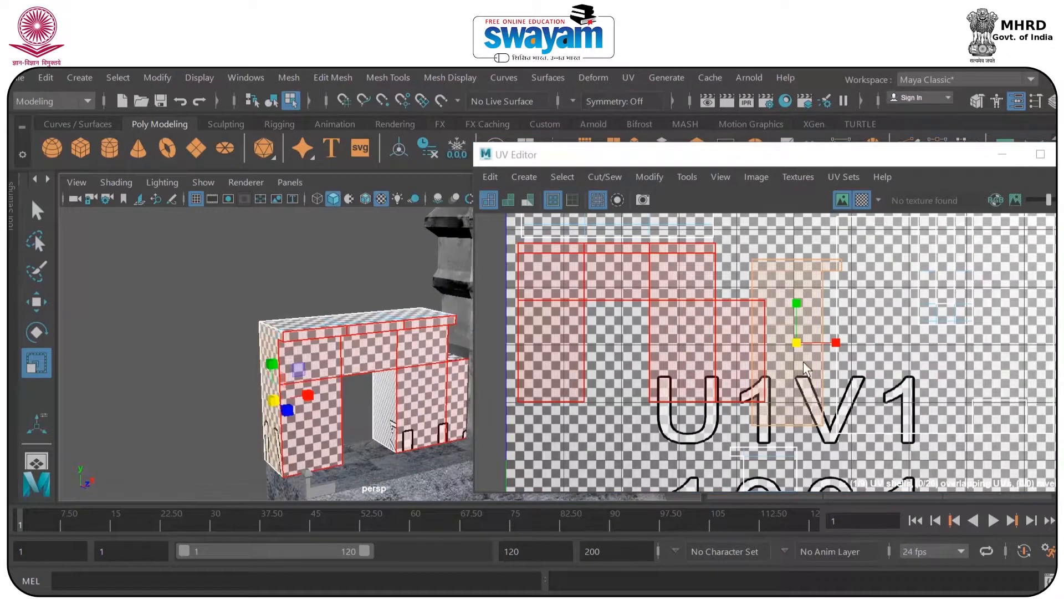
Step: Move the end-wall shell beneath the front-wall shell, check the pattern on the gateway, and hide the checker map
{"action": "key", "text": "w"}
{"action": "left_click_drag", "start_coordinate": [799, 342], "coordinate": [583, 500]}
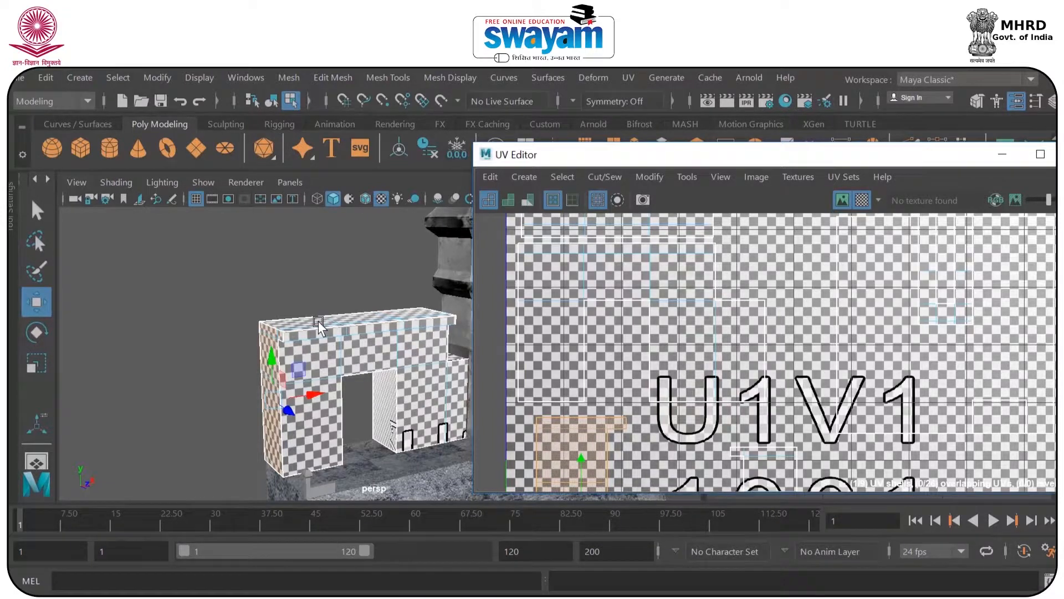
{"action": "left_click_drag", "start_coordinate": [438, 398], "coordinate": [142, 277], "text": "alt"}
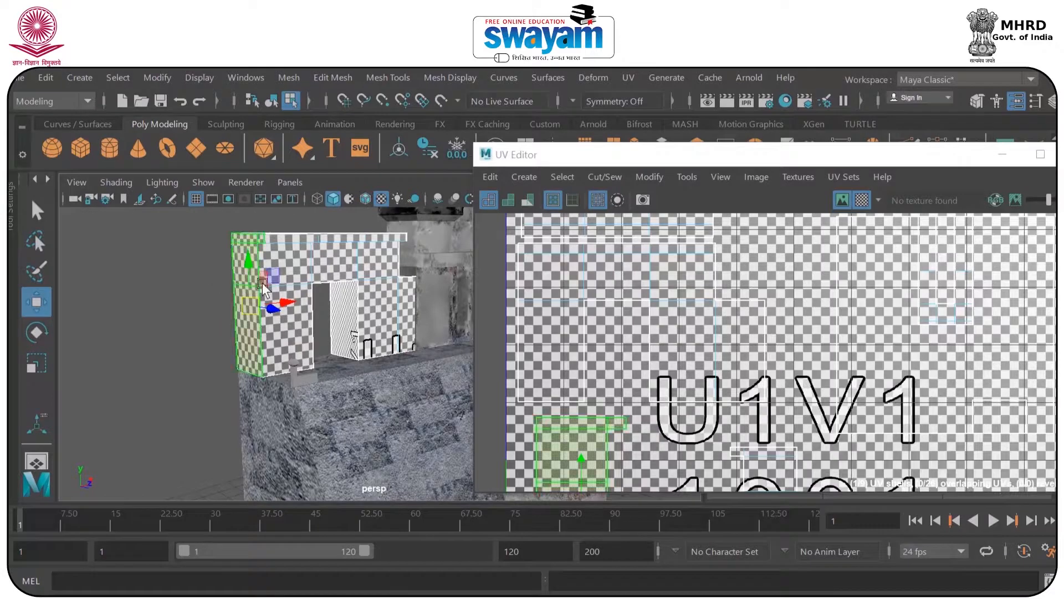
{"action": "scroll", "coordinate": [271, 284], "scroll_direction": "down", "scroll_amount": 5}
{"action": "left_click_drag", "start_coordinate": [363, 299], "coordinate": [324, 291], "text": "alt"}
{"action": "scroll", "coordinate": [323, 292], "scroll_direction": "up", "scroll_amount": 6}
{"action": "scroll", "coordinate": [324, 292], "scroll_direction": "down", "scroll_amount": 4}
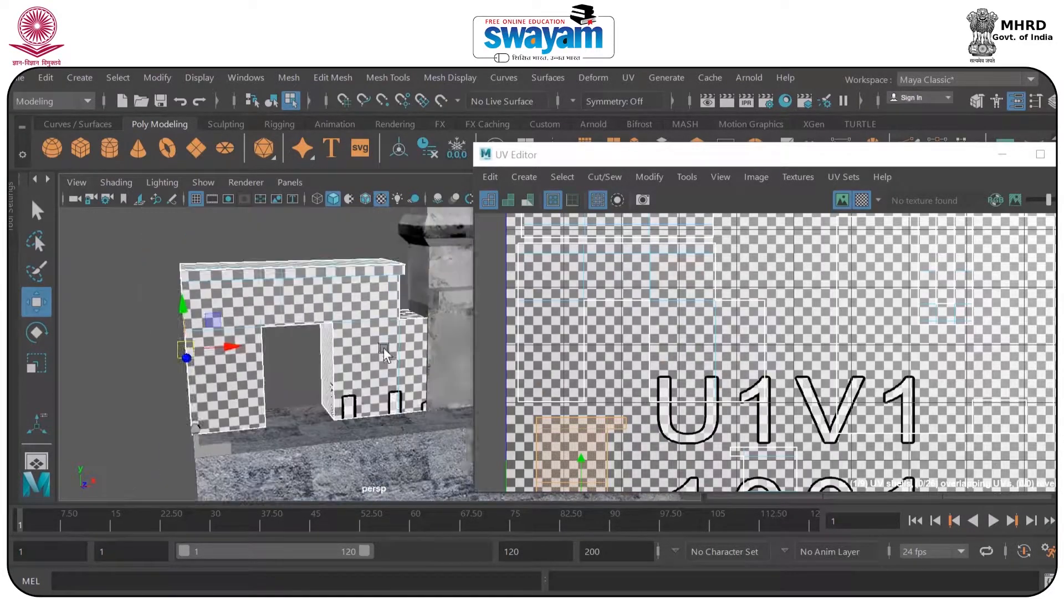
{"action": "scroll", "coordinate": [804, 324], "scroll_direction": "down", "scroll_amount": 3}
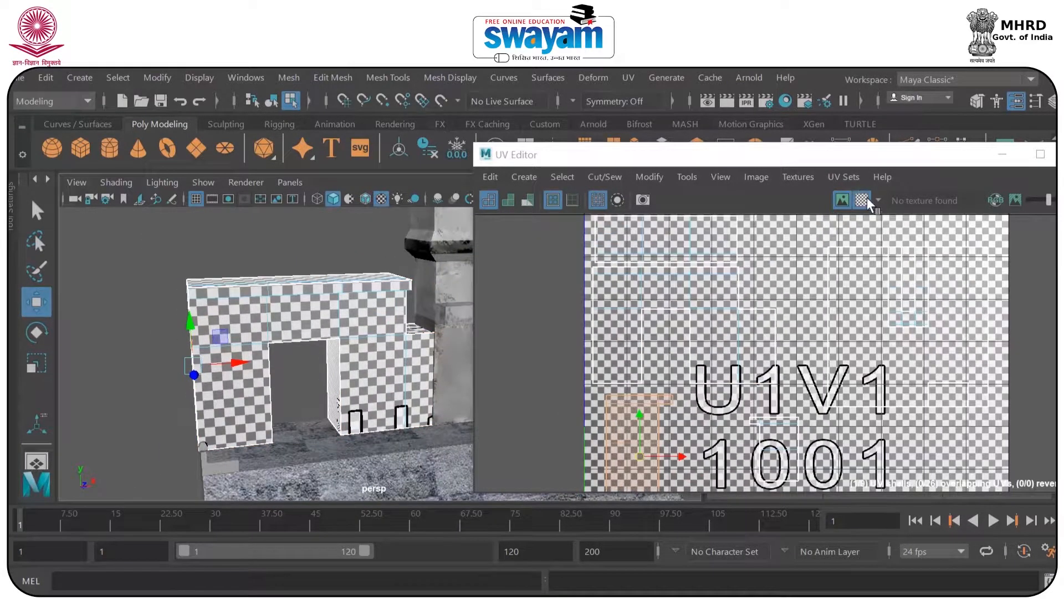
{"action": "left_click", "coordinate": [862, 200]}
Step: Pull out the opposite end-wall shell, enlarge it, and place it to the right of the front-wall shell
{"action": "scroll", "coordinate": [893, 281], "scroll_direction": "down", "scroll_amount": 2}
{"action": "left_click_drag", "start_coordinate": [807, 370], "coordinate": [840, 414]}
{"action": "left_click_drag", "start_coordinate": [407, 363], "coordinate": [351, 388], "text": "alt"}
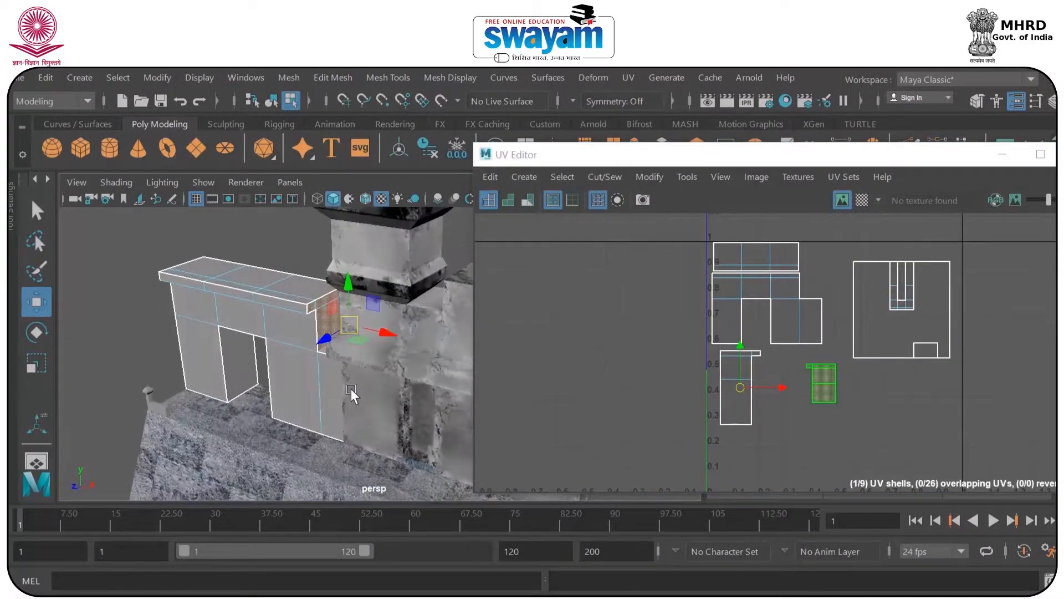
{"action": "key", "text": "r"}
{"action": "left_click_drag", "start_coordinate": [830, 384], "coordinate": [783, 430]}
{"action": "key", "text": "w"}
Step: Move the stacked shells to the tile's lower middle, then separate one doorway-side shell from the stack and shrink it
{"action": "left_click", "coordinate": [942, 308]}
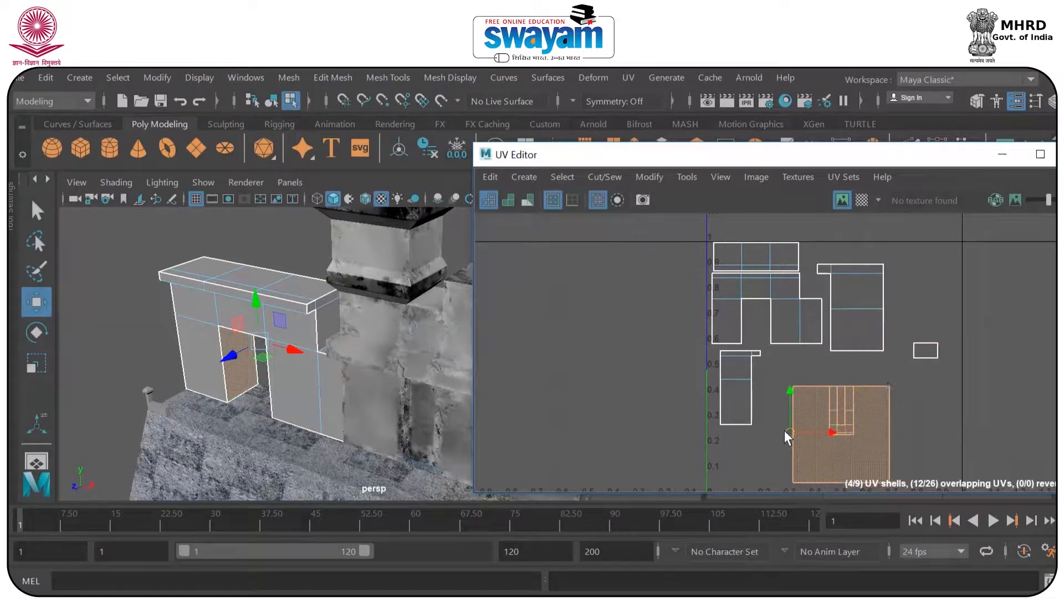
{"action": "middle_click_drag", "start_coordinate": [853, 438], "coordinate": [826, 371], "text": "alt"}
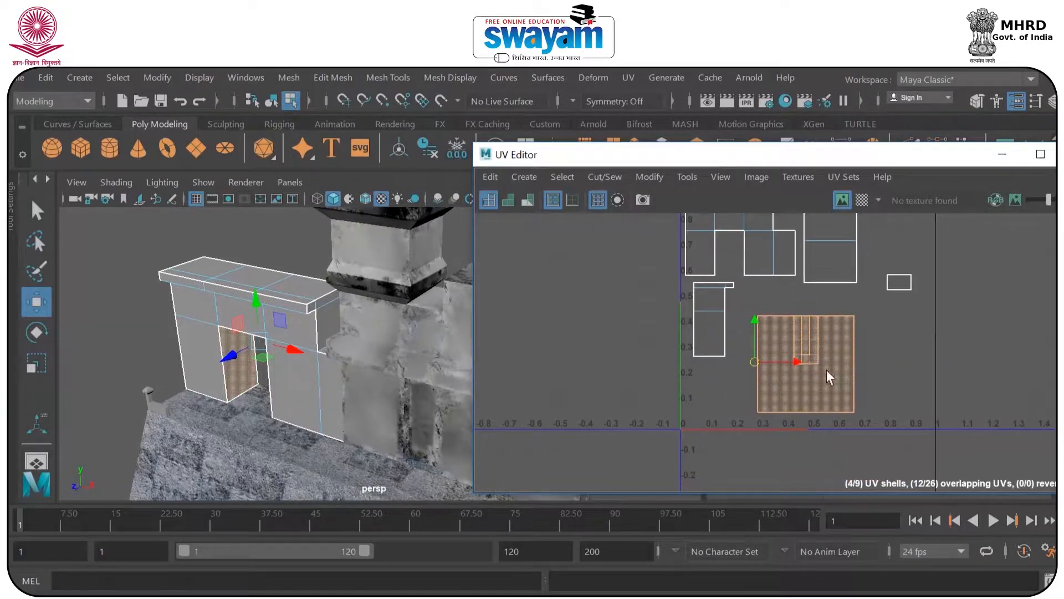
{"action": "left_click", "coordinate": [792, 387]}
{"action": "left_click", "coordinate": [776, 381]}
{"action": "left_click_drag", "start_coordinate": [796, 367], "coordinate": [706, 428]}
{"action": "key", "text": "r"}
{"action": "scroll", "coordinate": [172, 345], "scroll_direction": "up", "scroll_amount": 5}
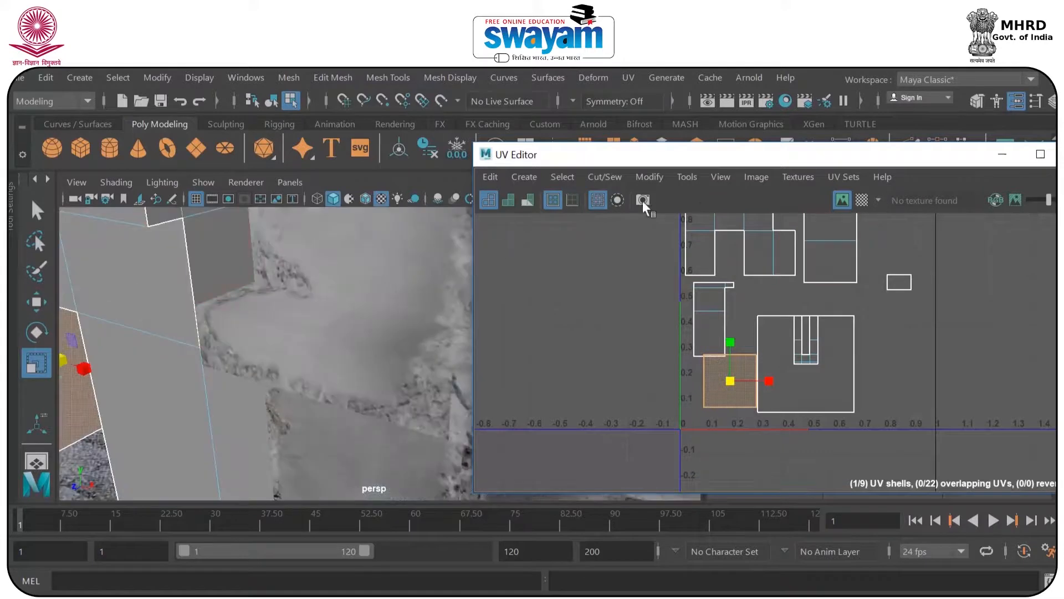
Step: Display the checker map and stretch the separated doorway-side shell horizontally to even out its checker squares
{"action": "left_click", "coordinate": [862, 200]}
{"action": "scroll", "coordinate": [260, 321], "scroll_direction": "down", "scroll_amount": 5}
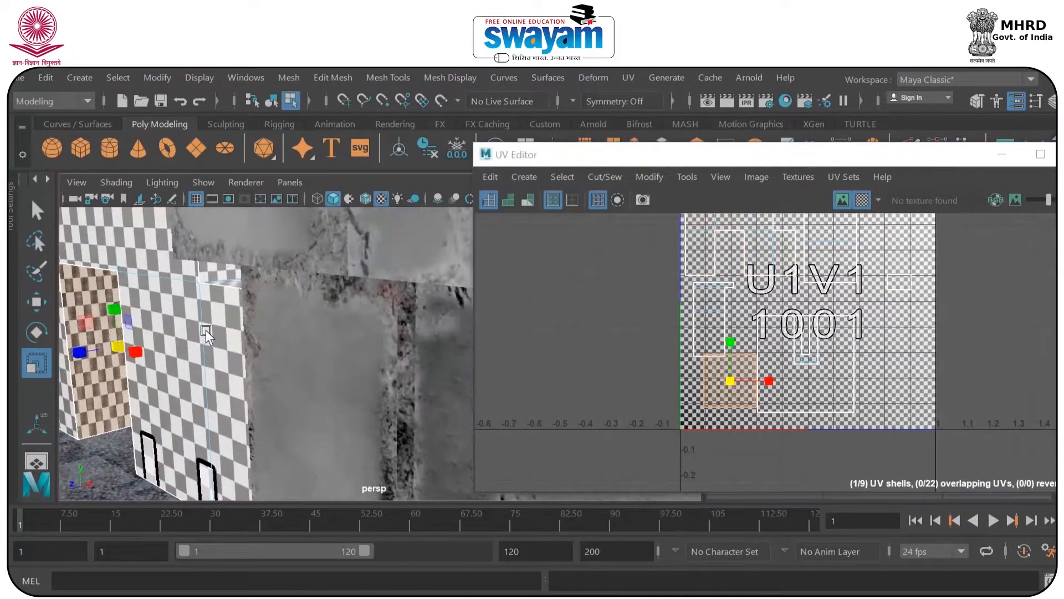
{"action": "scroll", "coordinate": [260, 318], "scroll_direction": "up", "scroll_amount": 3}
{"action": "left_click_drag", "start_coordinate": [768, 382], "coordinate": [800, 391]}
{"action": "scroll", "coordinate": [271, 357], "scroll_direction": "down", "scroll_amount": 4}
{"action": "mouse_move", "coordinate": [271, 357]}
{"action": "left_mouse_down", "text": "alt"}
{"action": "mouse_move", "coordinate": [299, 341]}
{"action": "mouse_move", "coordinate": [285, 346]}
{"action": "left_mouse_up", "text": "alt"}
{"action": "scroll", "coordinate": [746, 357], "scroll_direction": "up", "scroll_amount": 3}
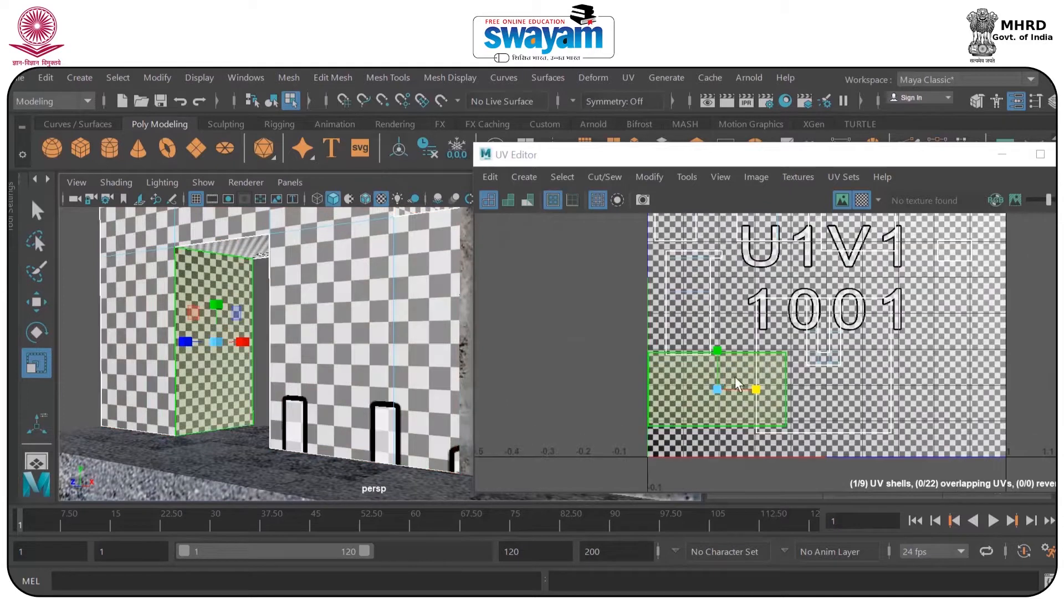
Step: Rotate the doorway-side shell a quarter turn, shrink it into the tile's lower-left corner, and hide the checker map
{"action": "key", "text": "e"}
{"action": "left_click_drag", "start_coordinate": [740, 355], "coordinate": [776, 417]}
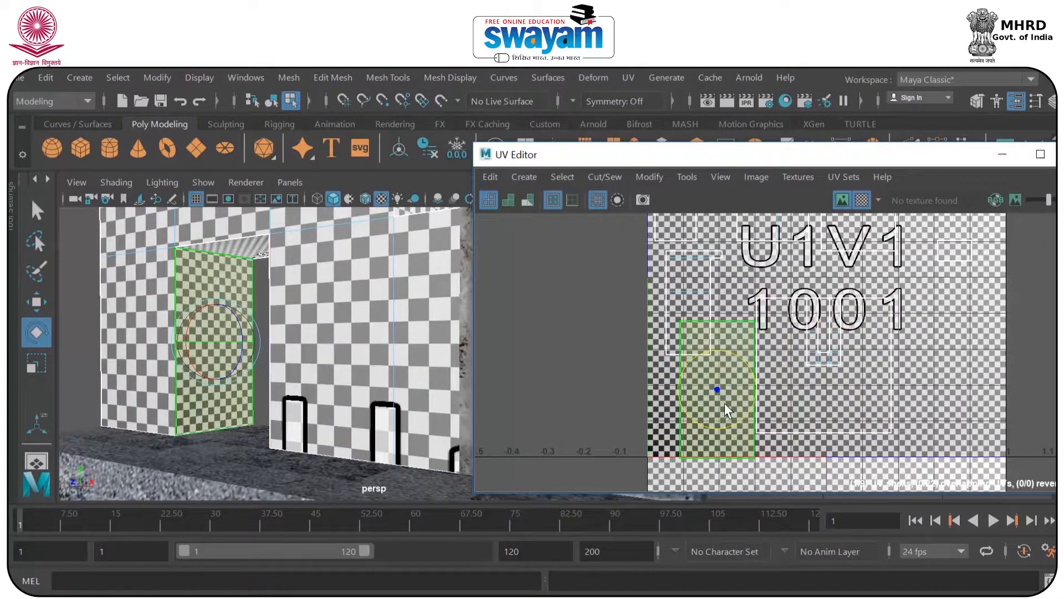
{"action": "key", "text": "r"}
{"action": "left_click_drag", "start_coordinate": [717, 388], "coordinate": [687, 416]}
{"action": "key", "text": "w"}
{"action": "left_click", "coordinate": [862, 201]}
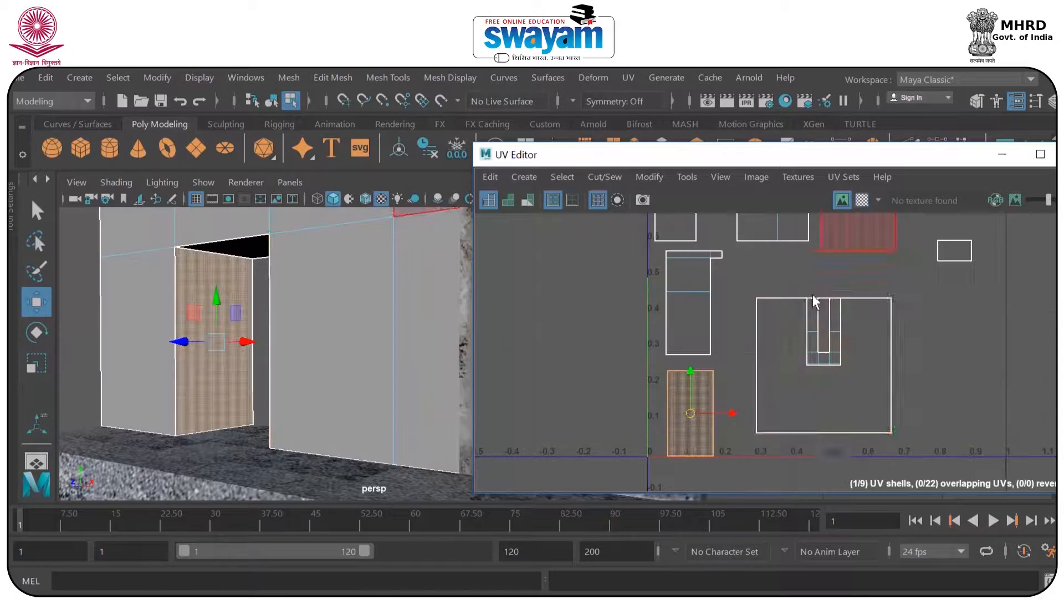
Step: Separate the opposite doorway-side shell from the stack, scale it down, and place it near the tile's right edge
{"action": "left_click_drag", "start_coordinate": [692, 413], "coordinate": [768, 393]}
{"action": "middle_click_drag", "start_coordinate": [890, 403], "coordinate": [807, 396], "text": "alt"}
{"action": "scroll", "coordinate": [681, 360], "scroll_direction": "down", "scroll_amount": 1}
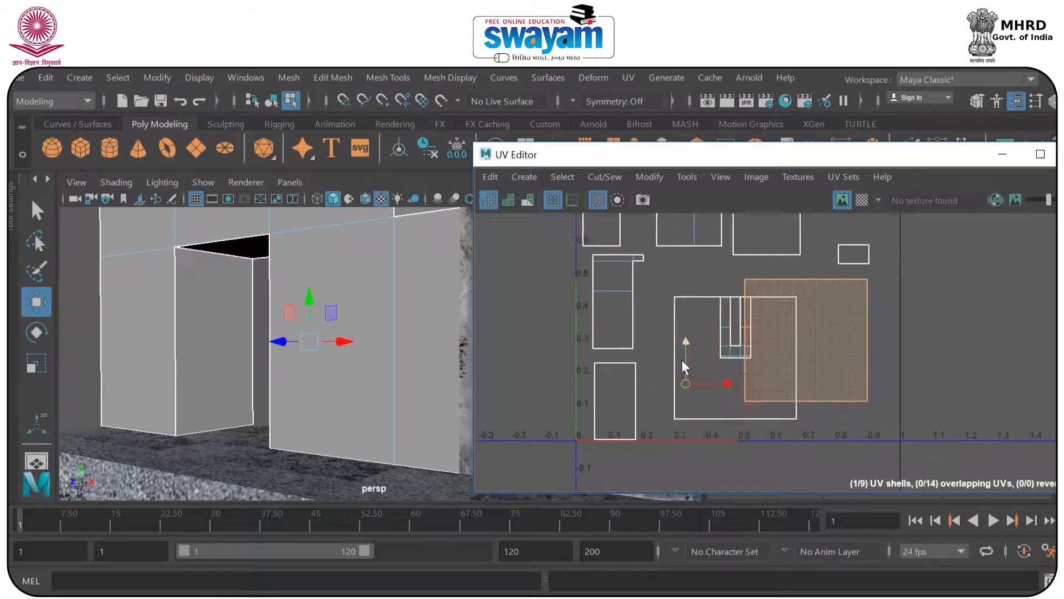
{"action": "left_click", "coordinate": [809, 344]}
{"action": "key", "text": "r"}
{"action": "left_click_drag", "start_coordinate": [809, 344], "coordinate": [857, 331]}
{"action": "key", "text": "w"}
{"action": "left_click", "coordinate": [765, 364]}
{"action": "left_click_drag", "start_coordinate": [329, 339], "coordinate": [410, 319], "text": "alt"}
{"action": "left_click", "coordinate": [843, 350]}
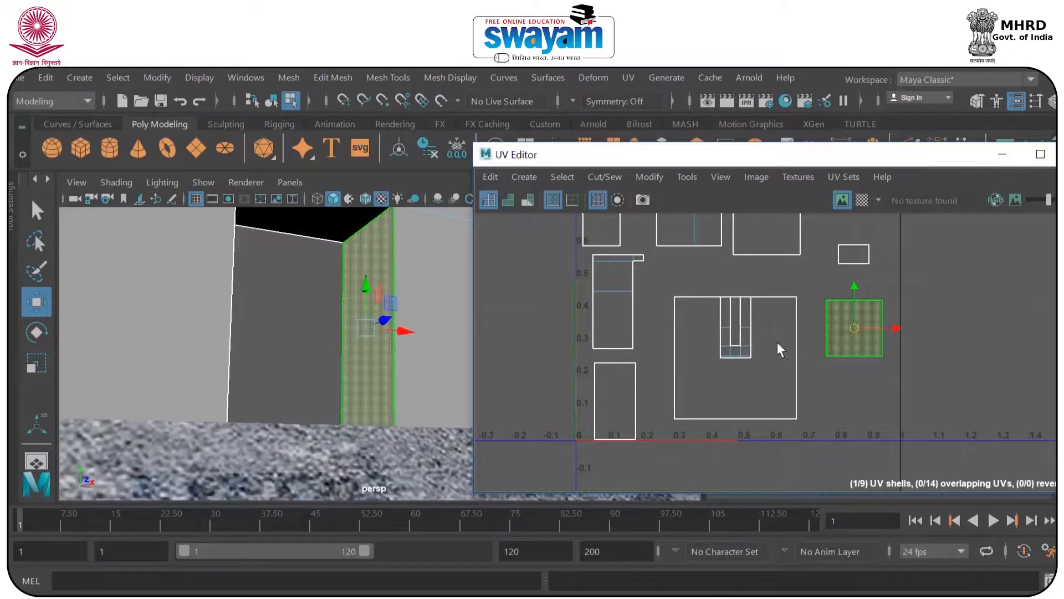
Step: Move the U-shaped back-wall shell out of the large square to the tile's lower-right corner
{"action": "left_click", "coordinate": [762, 384]}
{"action": "left_click_drag", "start_coordinate": [736, 326], "coordinate": [829, 401]}
{"action": "scroll", "coordinate": [367, 321], "scroll_direction": "down", "scroll_amount": 6}
{"action": "left_click_drag", "start_coordinate": [367, 320], "coordinate": [175, 368], "text": "alt"}
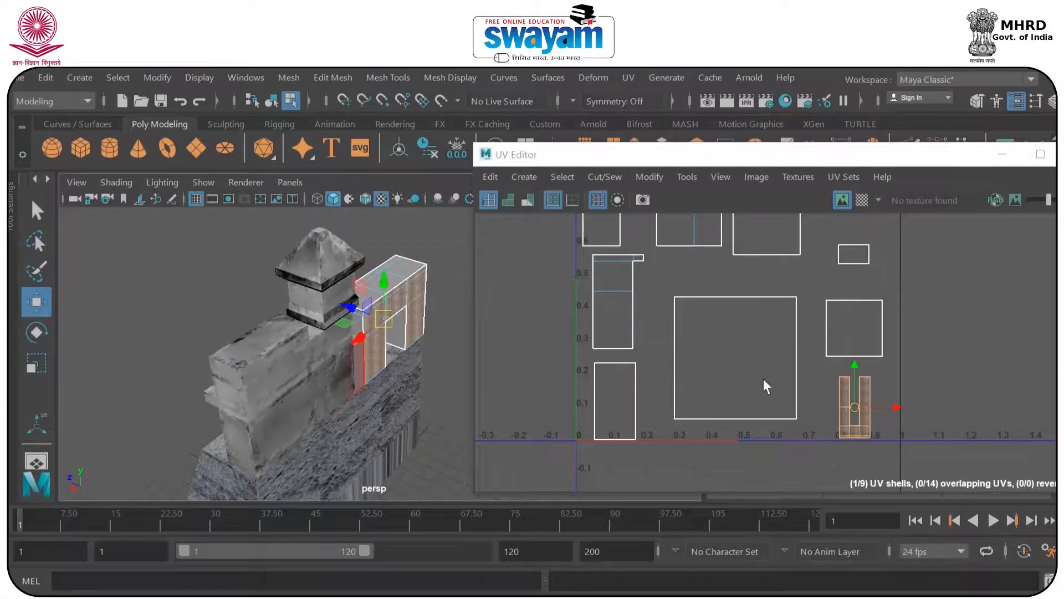
Step: Identify the end-wall shell beneath the front-wall shell and move it to the tile's bottom, left of the back-wall shell
{"action": "middle_click_drag", "start_coordinate": [757, 288], "coordinate": [743, 370], "text": "alt"}
{"action": "middle_click_drag", "start_coordinate": [643, 278], "coordinate": [652, 335], "text": "alt"}
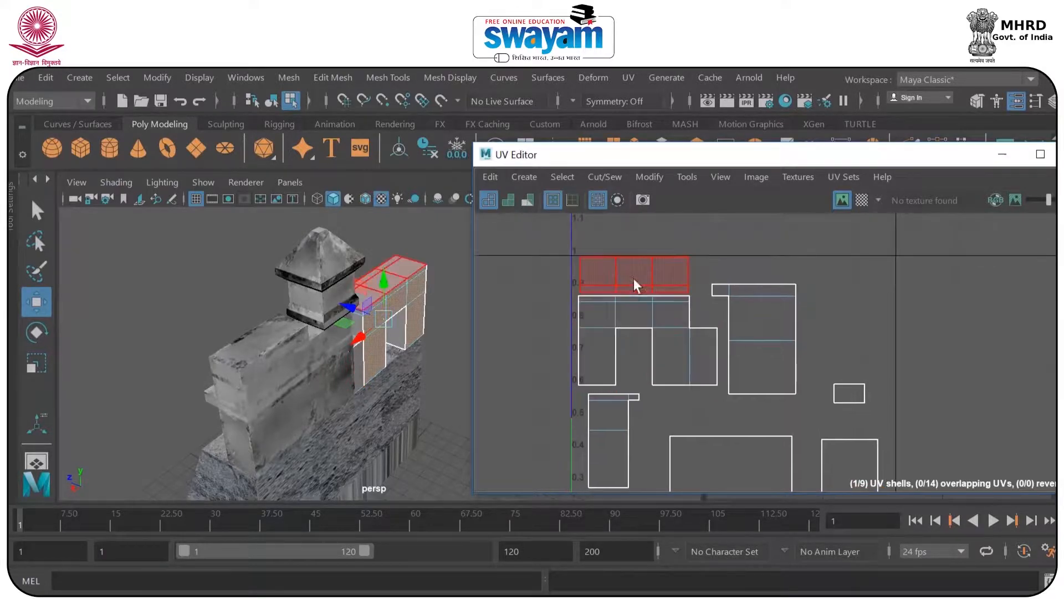
{"action": "left_click_drag", "start_coordinate": [555, 238], "coordinate": [613, 317]}
{"action": "mouse_move", "coordinate": [358, 333]}
{"action": "left_mouse_down", "text": "alt"}
{"action": "mouse_move", "coordinate": [415, 314]}
{"action": "mouse_move", "coordinate": [493, 311]}
{"action": "mouse_move", "coordinate": [404, 317]}
{"action": "mouse_move", "coordinate": [387, 339]}
{"action": "mouse_move", "coordinate": [418, 337]}
{"action": "left_mouse_up", "text": "alt"}
{"action": "left_click", "coordinate": [757, 300]}
{"action": "left_click", "coordinate": [613, 414]}
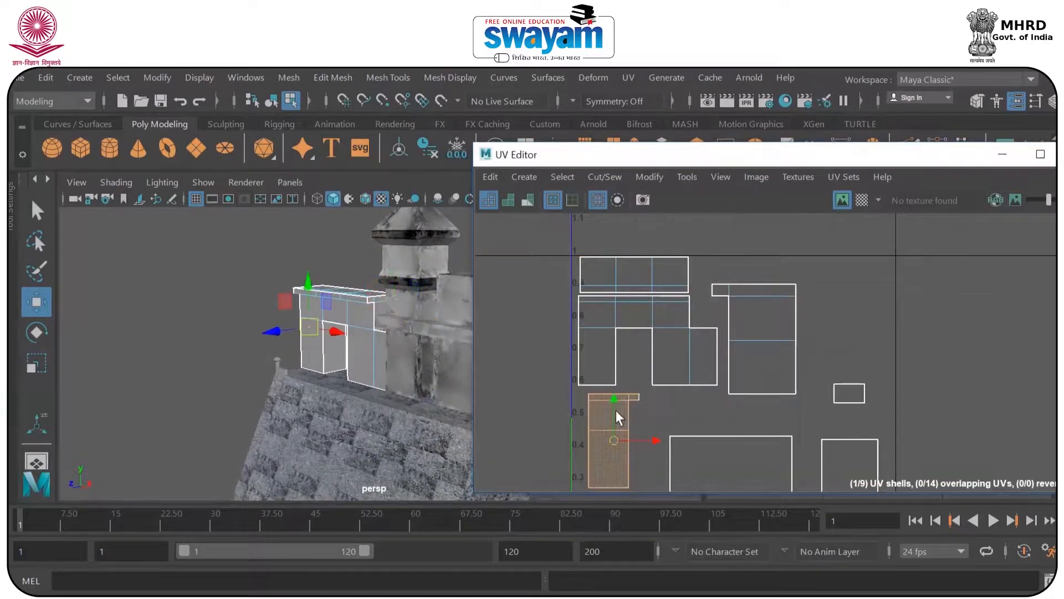
{"action": "left_click_drag", "start_coordinate": [328, 377], "coordinate": [325, 341], "text": "alt"}
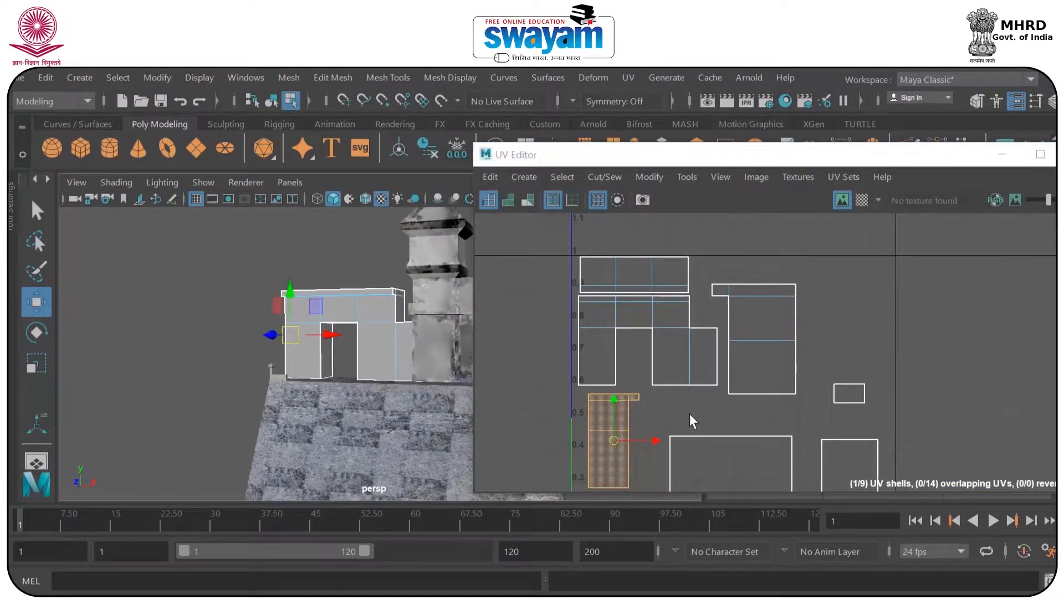
{"action": "middle_click_drag", "start_coordinate": [677, 411], "coordinate": [664, 286], "text": "alt"}
{"action": "scroll", "coordinate": [660, 288], "scroll_direction": "down", "scroll_amount": 1}
{"action": "left_click_drag", "start_coordinate": [604, 311], "coordinate": [762, 399]}
Step: Shrink the large square shell to about 0.1 UV units wide and place it left of the moved end-wall shell
{"action": "left_click", "coordinate": [706, 328]}
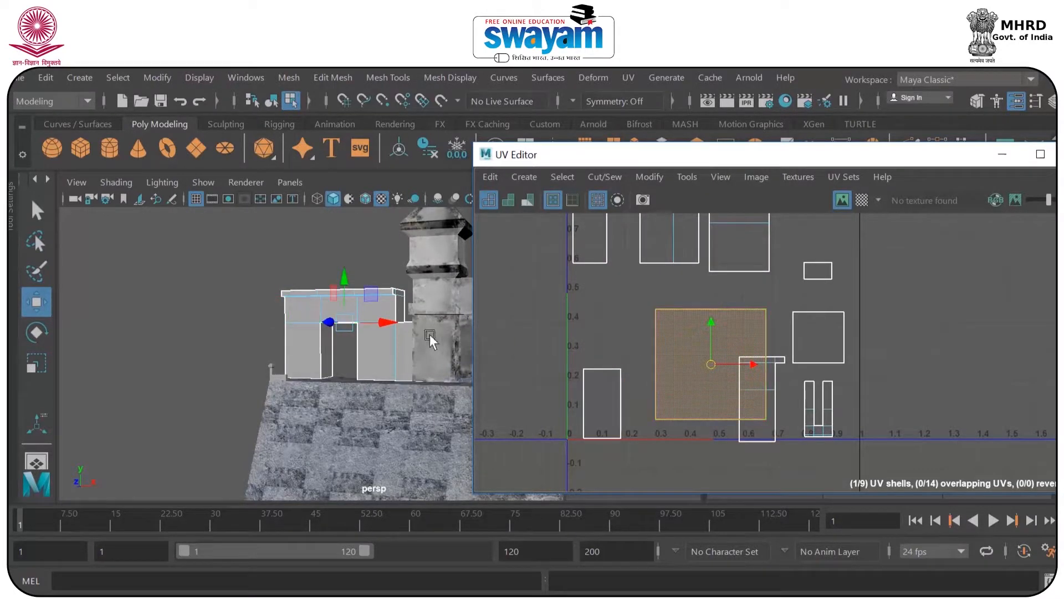
{"action": "scroll", "coordinate": [329, 328], "scroll_direction": "up", "scroll_amount": 5}
{"action": "left_click_drag", "start_coordinate": [328, 329], "coordinate": [331, 321], "text": "alt"}
{"action": "key", "text": "r"}
{"action": "left_click_drag", "start_coordinate": [710, 364], "coordinate": [697, 406]}
{"action": "key", "text": "w"}
Step: Move the first doorway-side shell up beneath the front-wall shell and shift the small rectangular shell slightly lower
{"action": "left_click", "coordinate": [603, 401]}
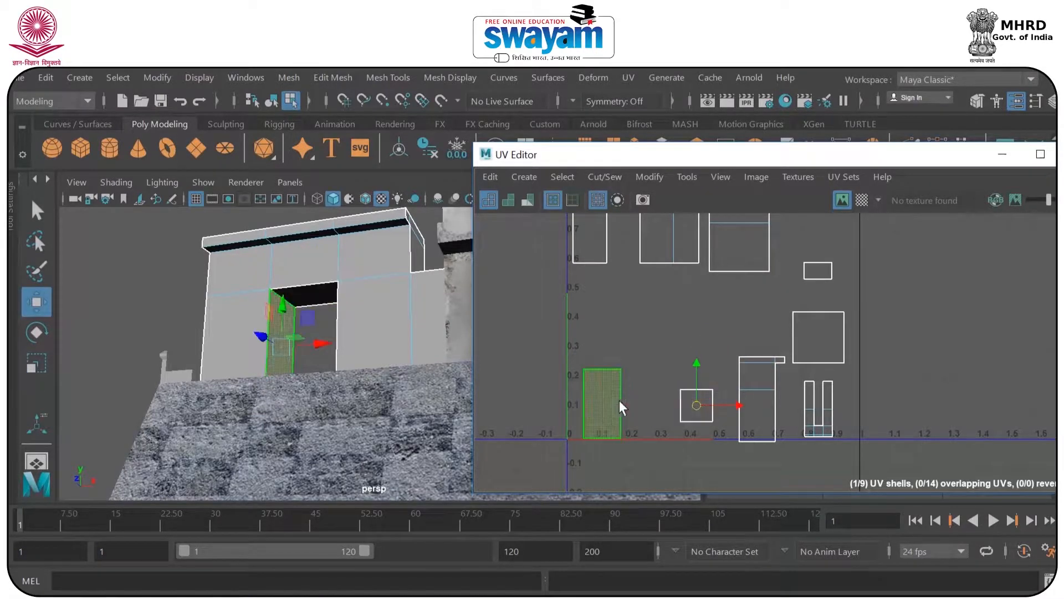
{"action": "left_click_drag", "start_coordinate": [603, 401], "coordinate": [600, 306]}
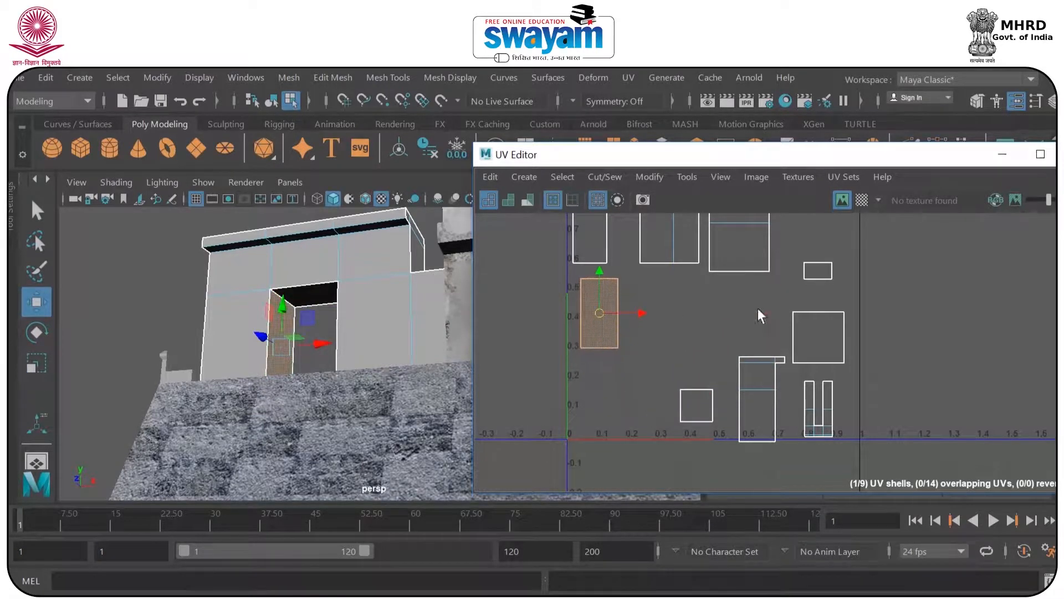
{"action": "left_click", "coordinate": [819, 271]}
{"action": "left_click_drag", "start_coordinate": [474, 313], "coordinate": [200, 354]}
{"action": "left_click", "coordinate": [830, 279]}
{"action": "left_click_drag", "start_coordinate": [830, 272], "coordinate": [821, 300]}
Step: Move the second doorway-side shell next to the first one beneath the front-wall shell
{"action": "left_click", "coordinate": [820, 338]}
{"action": "left_click_drag", "start_coordinate": [288, 360], "coordinate": [676, 310], "text": "alt"}
{"action": "left_click", "coordinate": [830, 328]}
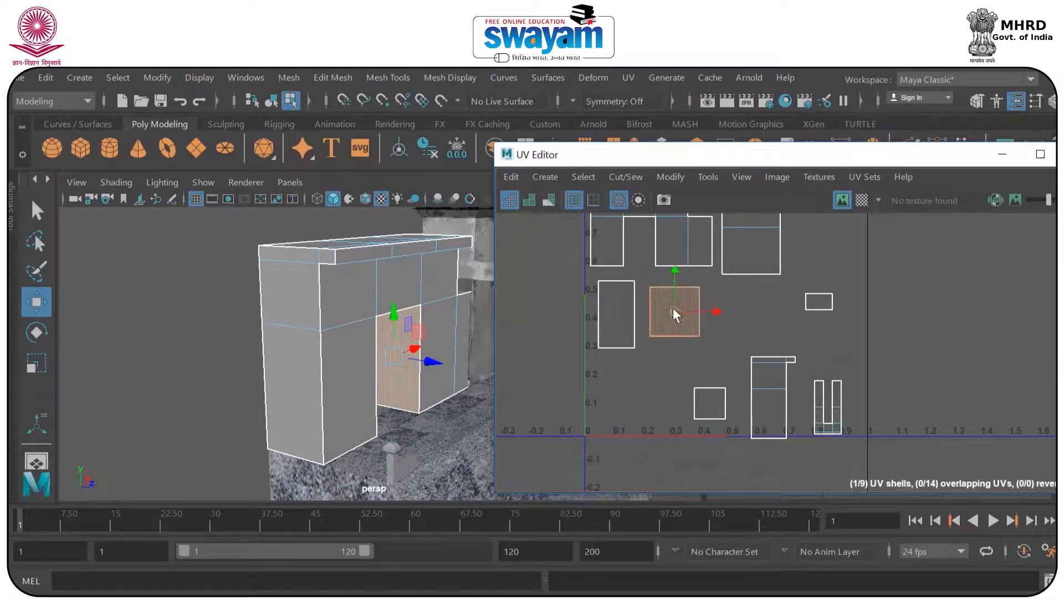
Step: Display the checker map and stretch the second doorway-side shell horizontally to correct its checker squares
{"action": "scroll", "coordinate": [668, 302], "scroll_direction": "up", "scroll_amount": 4}
{"action": "left_click", "coordinate": [862, 199]}
{"action": "scroll", "coordinate": [464, 302], "scroll_direction": "up", "scroll_amount": 3}
{"action": "scroll", "coordinate": [638, 311], "scroll_direction": "down", "scroll_amount": 1}
{"action": "middle_click_drag", "start_coordinate": [639, 312], "coordinate": [705, 312], "text": "alt"}
{"action": "key", "text": "r"}
{"action": "left_click_drag", "start_coordinate": [699, 305], "coordinate": [763, 307]}
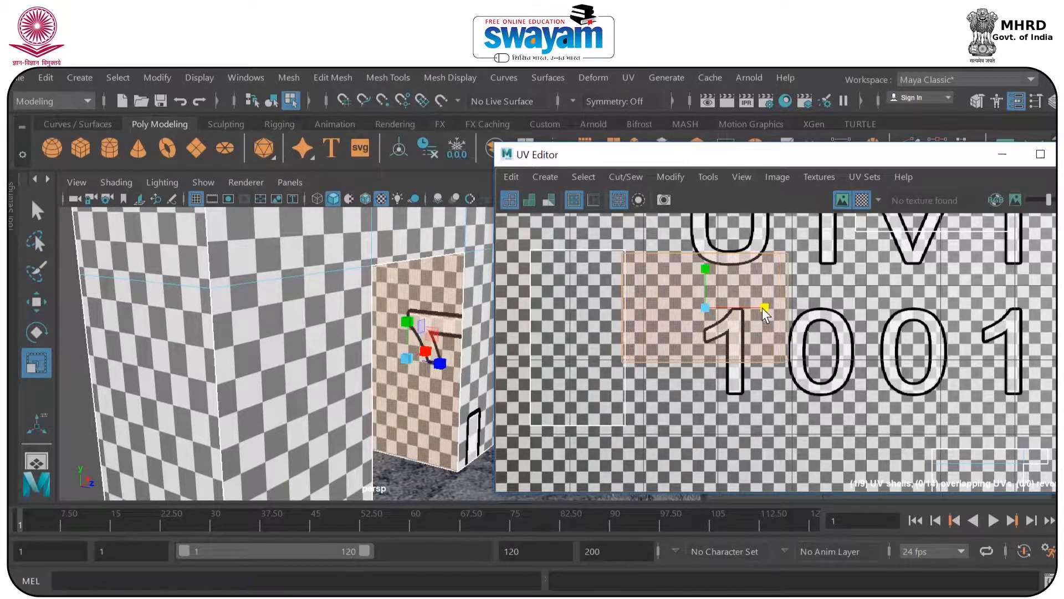
Step: Rotate the second doorway-side shell a quarter turn and align it over the first doorway-side shell
{"action": "key", "text": "e"}
{"action": "left_click_drag", "start_coordinate": [737, 270], "coordinate": [590, 333]}
{"action": "key", "text": "w"}
{"action": "key", "text": "r"}
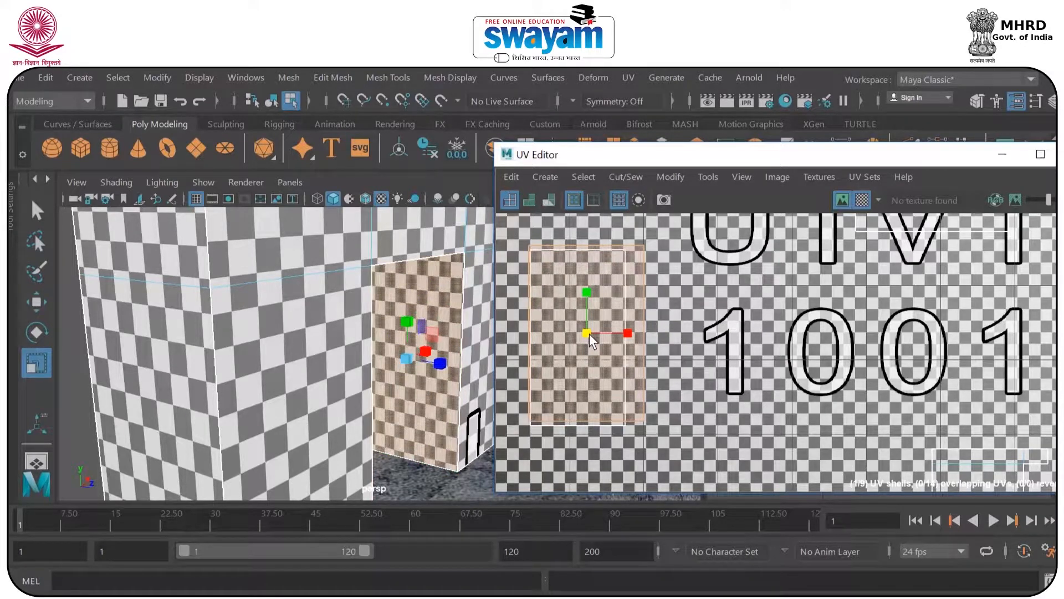
{"action": "key", "text": "w"}
{"action": "left_click_drag", "start_coordinate": [586, 293], "coordinate": [586, 296]}
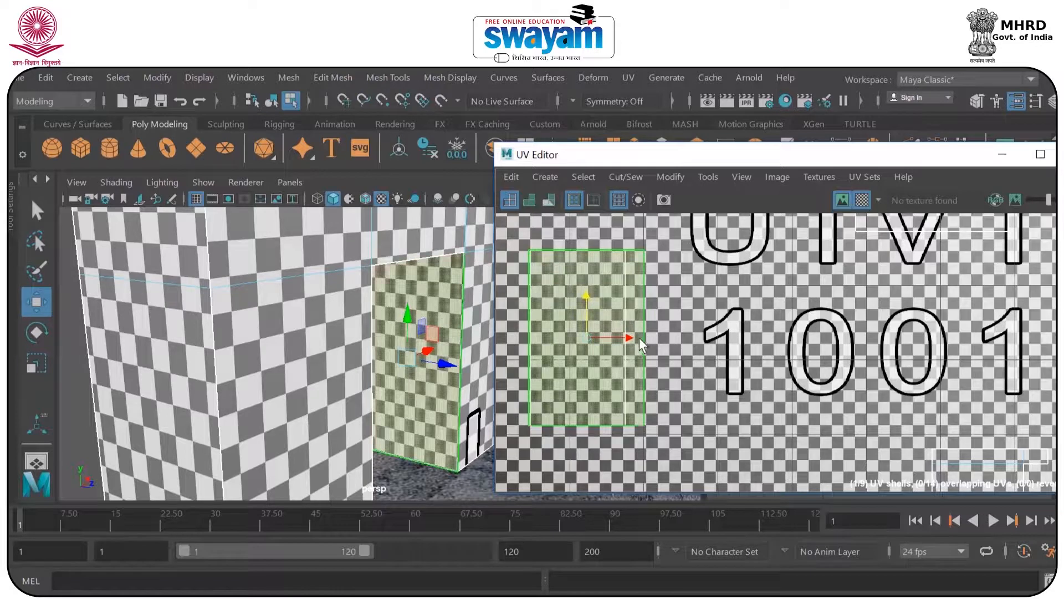
Step: Narrow the second doorway-side shell to match the first one's width and move it alongside, to the right
{"action": "key", "text": "r"}
{"action": "left_click_drag", "start_coordinate": [623, 335], "coordinate": [757, 334]}
{"action": "key", "text": "w"}
{"action": "key", "text": "r"}
{"action": "key", "text": "w"}
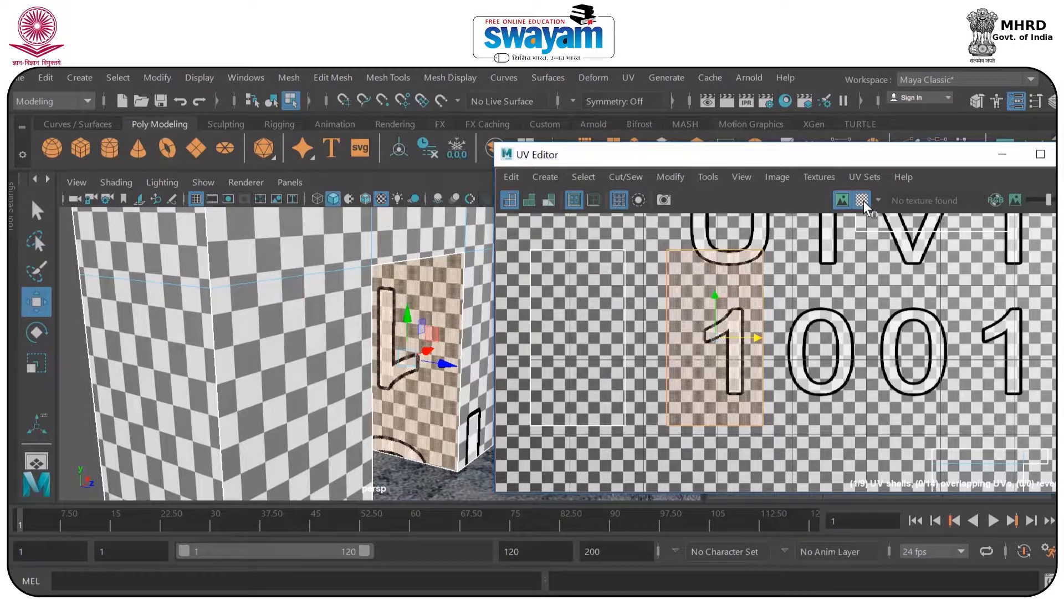
Step: Hide the checker map to show the plain UV shell layout
{"action": "left_click", "coordinate": [863, 200]}
{"action": "scroll", "coordinate": [793, 284], "scroll_direction": "down", "scroll_amount": 5}
{"action": "scroll", "coordinate": [793, 284], "scroll_direction": "down", "scroll_amount": 4}
{"action": "scroll", "coordinate": [808, 279], "scroll_direction": "up", "scroll_amount": 6}
{"action": "scroll", "coordinate": [886, 344], "scroll_direction": "down", "scroll_amount": 5}
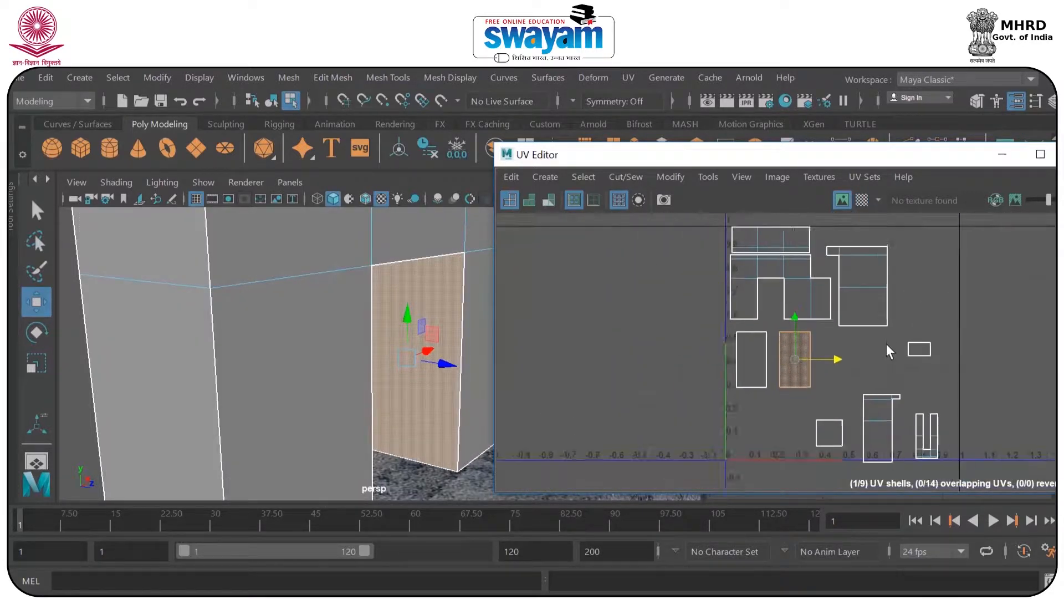
Step: Scale down the three small lower shells and group them toward the tile's lower-right corner, placing the small rectangular shell above them
{"action": "left_click_drag", "start_coordinate": [856, 373], "coordinate": [902, 472]}
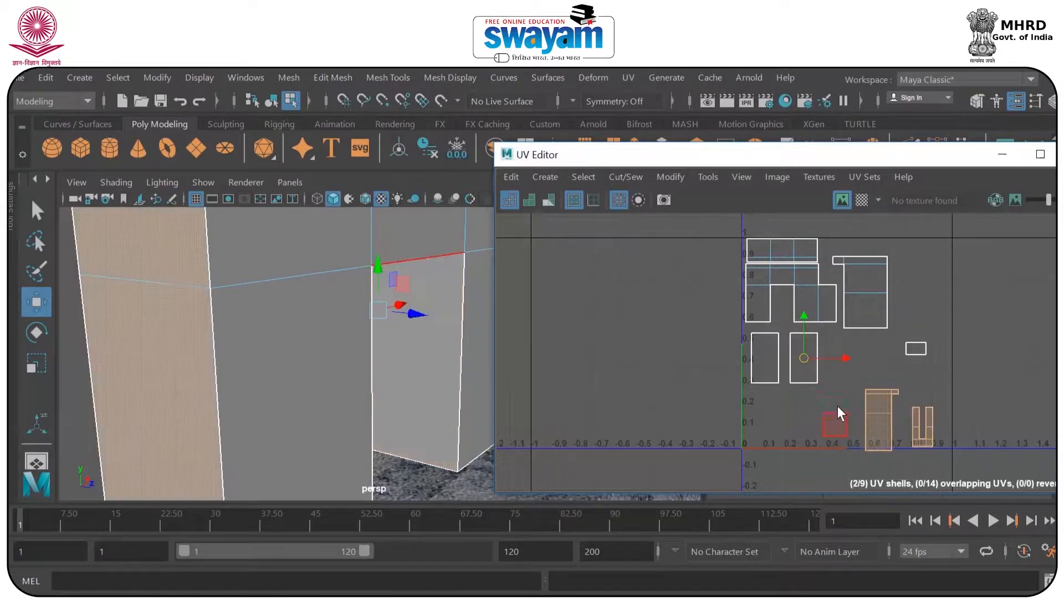
{"action": "left_click_drag", "start_coordinate": [829, 383], "coordinate": [933, 461]}
{"action": "key", "text": "r"}
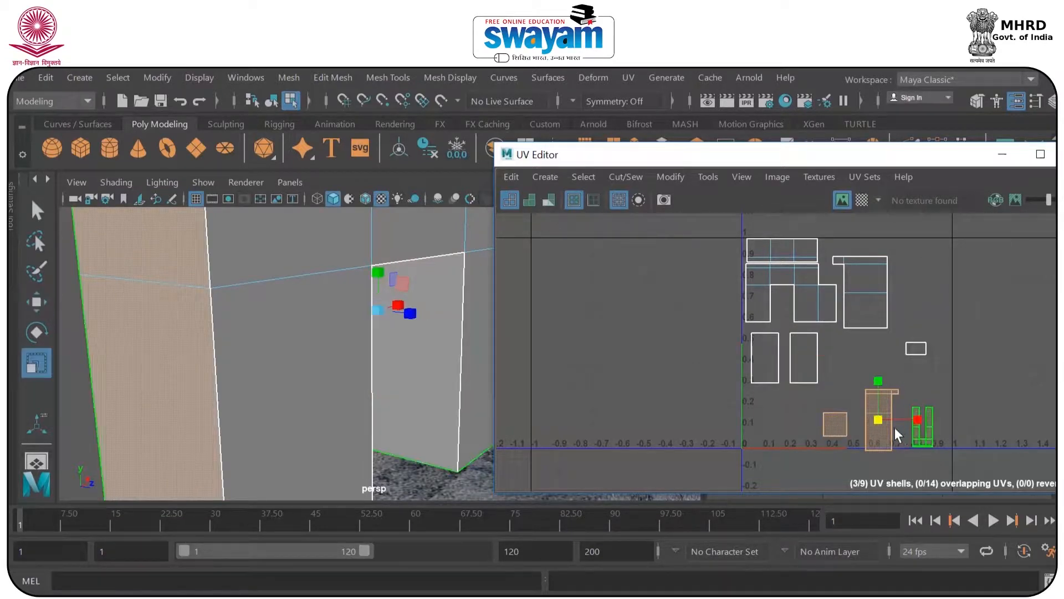
{"action": "left_click_drag", "start_coordinate": [878, 420], "coordinate": [916, 419]}
{"action": "key", "text": "w"}
{"action": "left_click", "coordinate": [917, 350]}
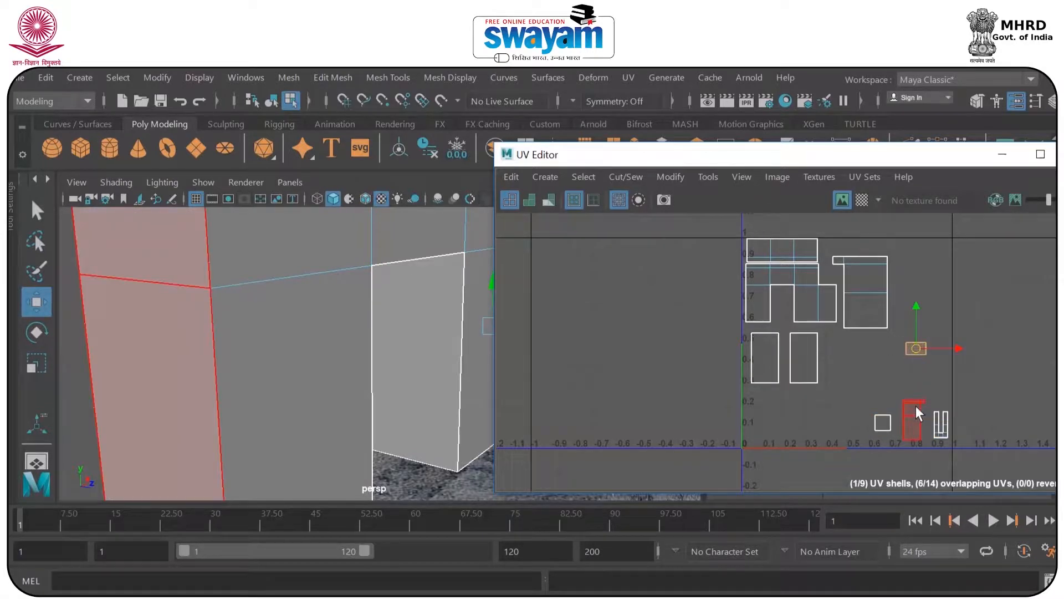
{"action": "left_click_drag", "start_coordinate": [918, 347], "coordinate": [939, 388]}
Step: Enlarge the three main wall shells within the tile and move the two doorway-side shells below them, clear of overlap
{"action": "left_click_drag", "start_coordinate": [918, 224], "coordinate": [730, 321]}
{"action": "left_click_drag", "start_coordinate": [723, 326], "coordinate": [724, 326]}
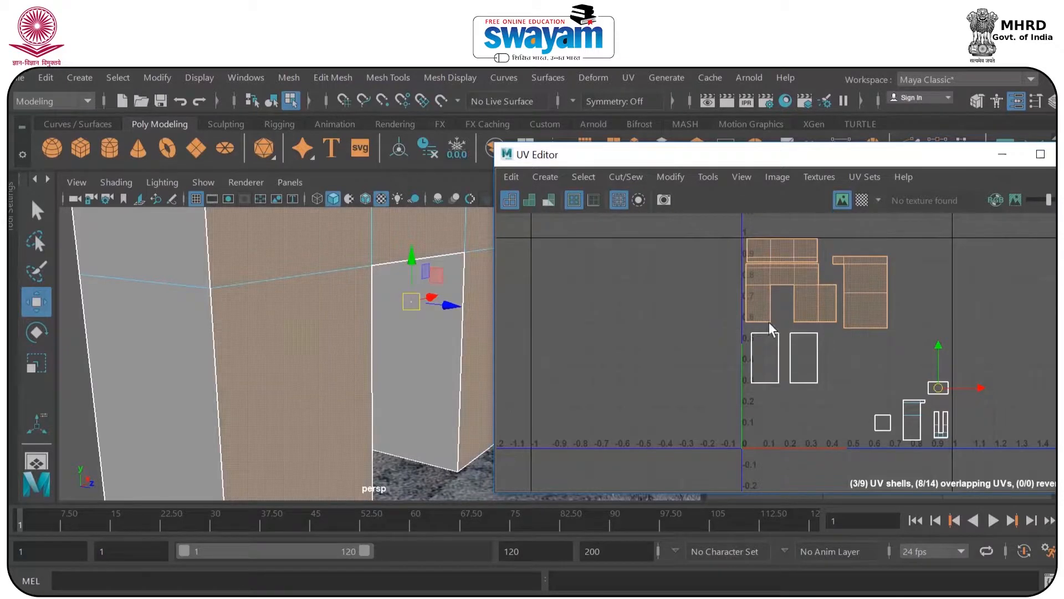
{"action": "key", "text": "r"}
{"action": "left_click_drag", "start_coordinate": [817, 283], "coordinate": [848, 294]}
{"action": "key", "text": "w"}
{"action": "left_click", "coordinate": [805, 370]}
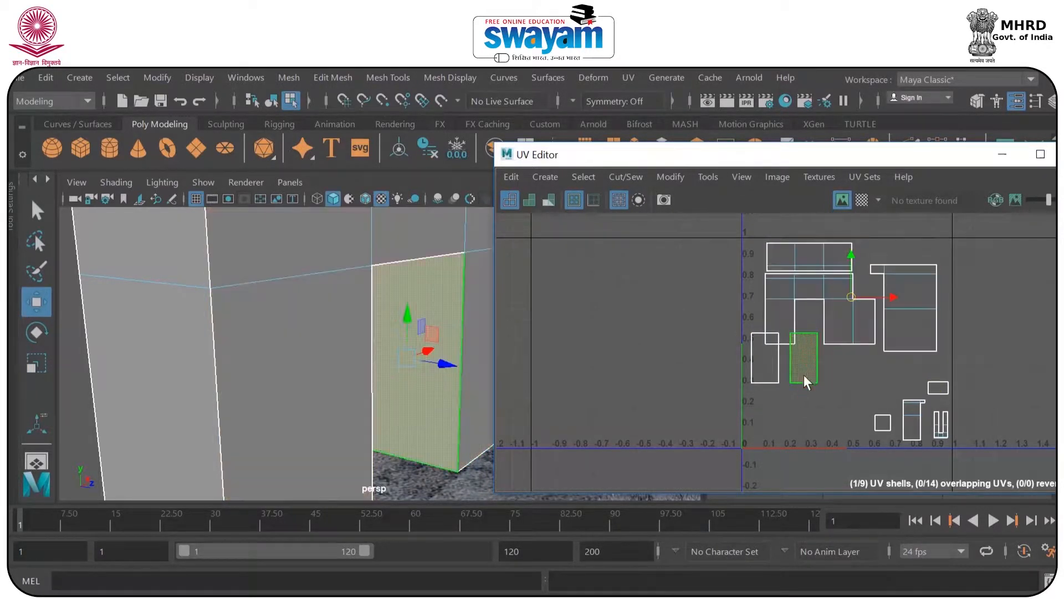
{"action": "left_click_drag", "start_coordinate": [813, 363], "coordinate": [813, 406]}
{"action": "mouse_move", "coordinate": [760, 345]}
{"action": "left_mouse_down"}
{"action": "mouse_move", "coordinate": [790, 384]}
{"action": "mouse_move", "coordinate": [778, 392]}
{"action": "mouse_move", "coordinate": [792, 409]}
{"action": "left_mouse_up"}
Step: Select all the gateway's UVs and export a 2788 px PNG UV snapshot to the desktop as dam_side_001
{"action": "right_click_drag", "start_coordinate": [779, 256], "coordinate": [850, 255]}
{"action": "left_click_drag", "start_coordinate": [755, 229], "coordinate": [994, 471]}
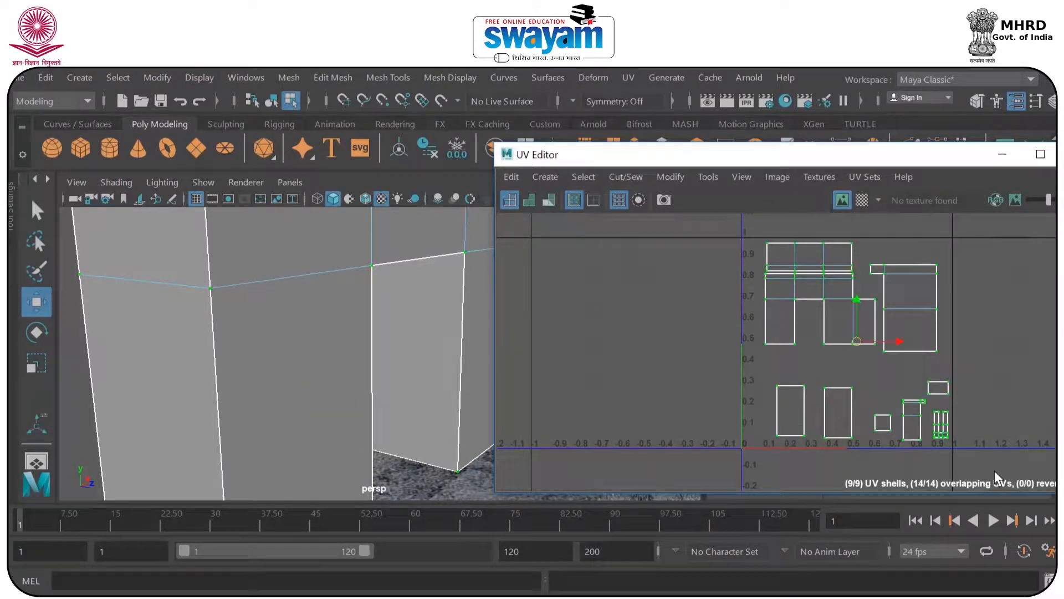
{"action": "left_click", "coordinate": [778, 181]}
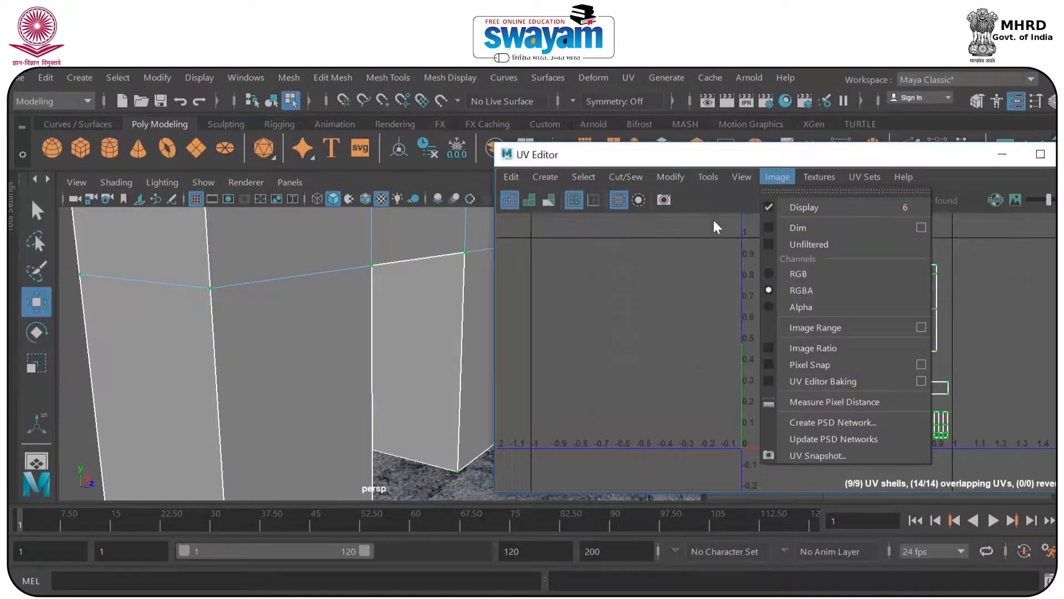
{"action": "left_click", "coordinate": [297, 301]}
{"action": "scroll", "coordinate": [295, 301], "scroll_direction": "down", "scroll_amount": 7}
{"action": "left_click_drag", "start_coordinate": [295, 301], "coordinate": [164, 318], "text": "alt"}
{"action": "left_click_drag", "start_coordinate": [759, 254], "coordinate": [1035, 467]}
{"action": "left_click", "coordinate": [775, 174]}
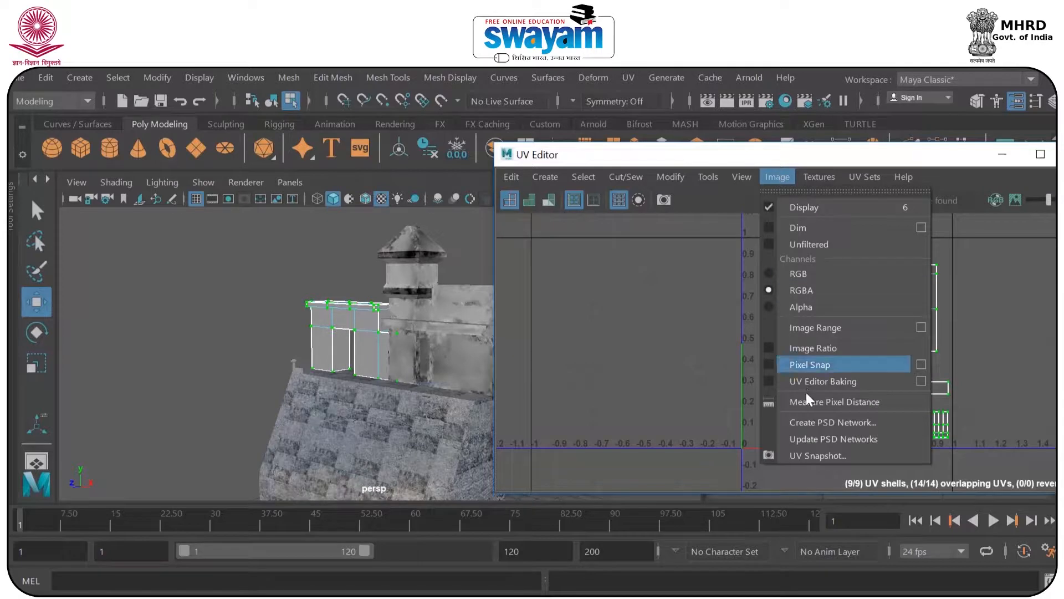
{"action": "left_click", "coordinate": [809, 451]}
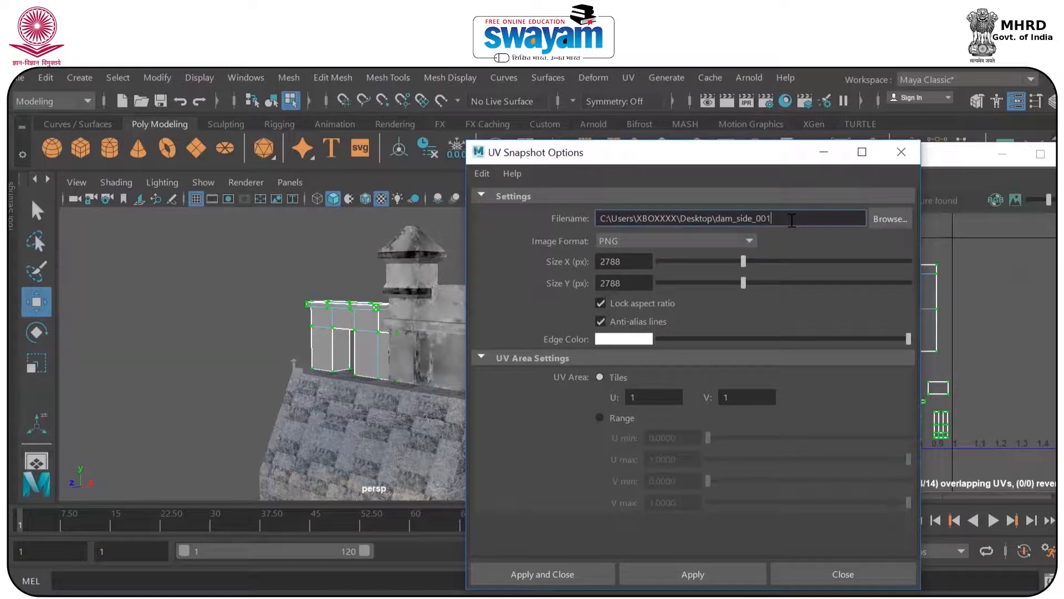
{"action": "left_click", "coordinate": [551, 582]}
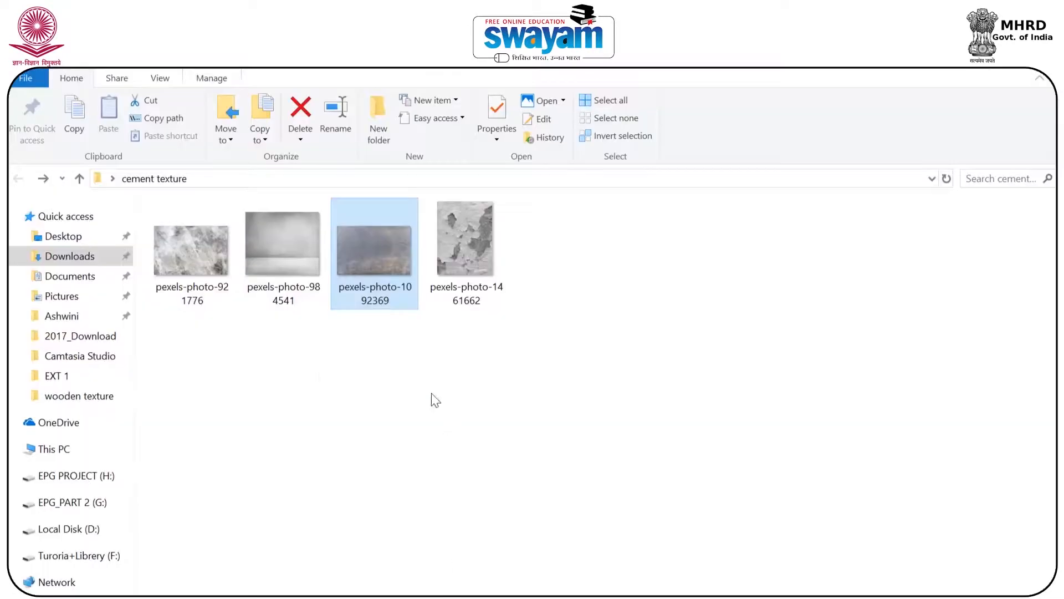
Step: In File Explorer, find the dam_side_001 PNG on the Desktop and open it in Photoshop
{"action": "left_click", "coordinate": [63, 237]}
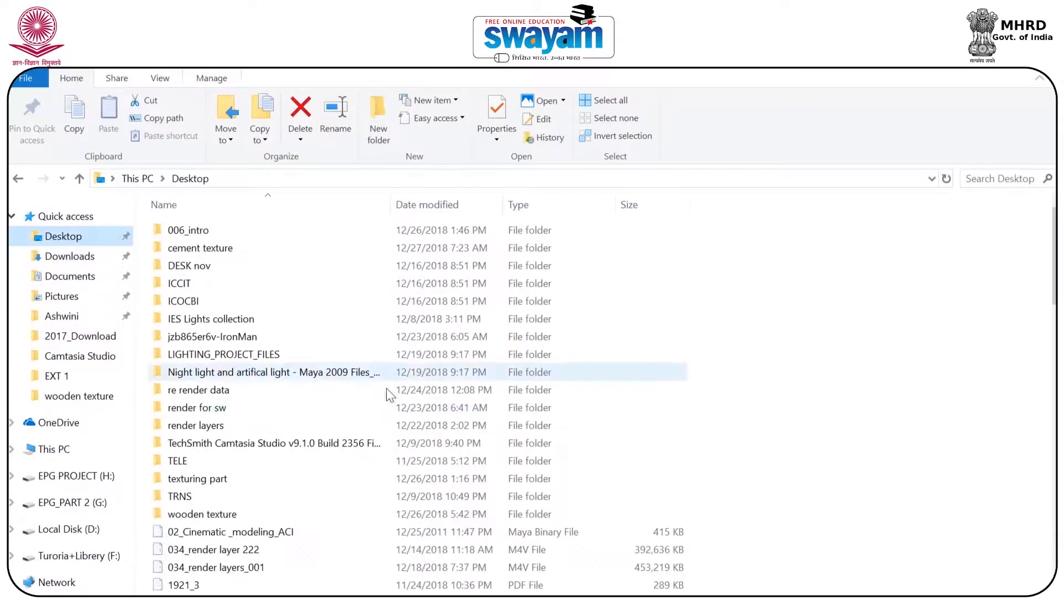
{"action": "key", "text": "d"}
{"action": "key", "text": "d"}
{"action": "key", "text": "d"}
{"action": "key", "text": "d"}
{"action": "key", "text": "d"}
{"action": "key", "text": "d"}
{"action": "key", "text": "d"}
{"action": "key", "text": "d"}
{"action": "key", "text": "d"}
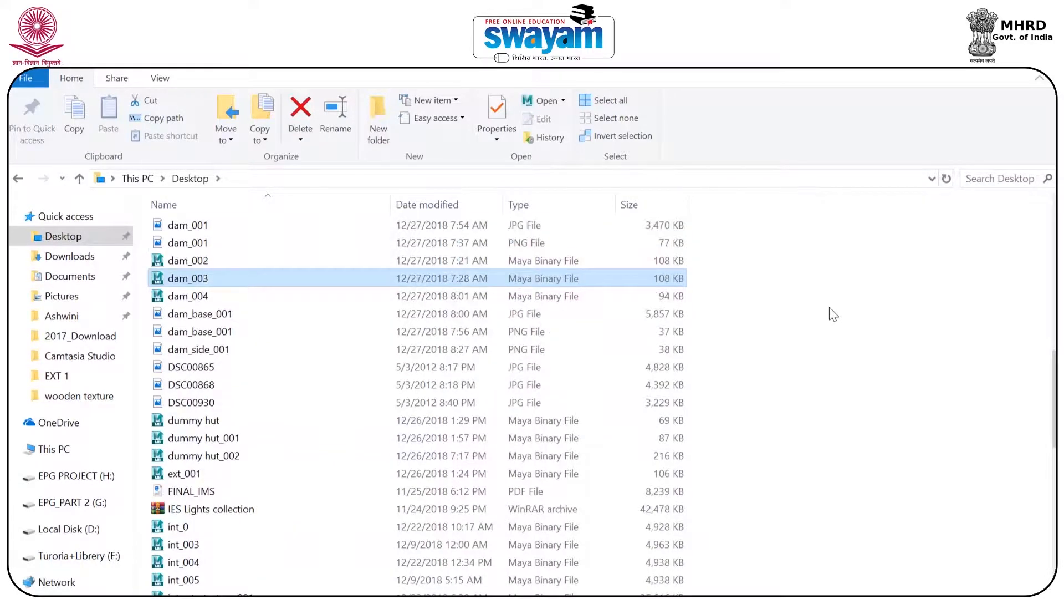
{"action": "left_click_drag", "start_coordinate": [497, 349], "coordinate": [617, 87]}
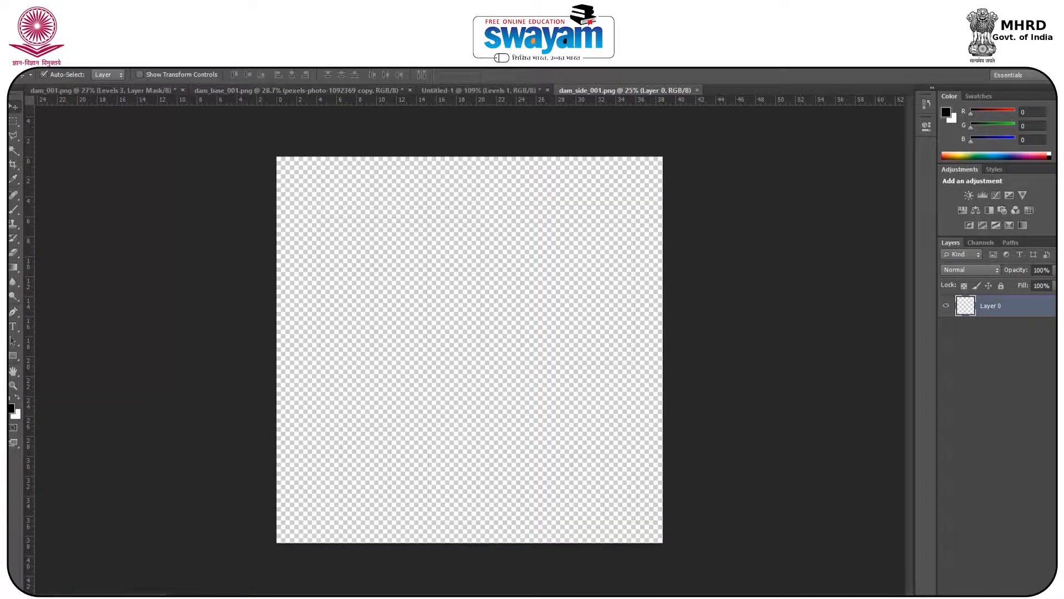
Step: Return File Explorer to the cement texture folder and switch back to the dam_side_001 document in Photoshop
{"action": "left_click", "coordinate": [676, 596]}
{"action": "left_click", "coordinate": [18, 178]}
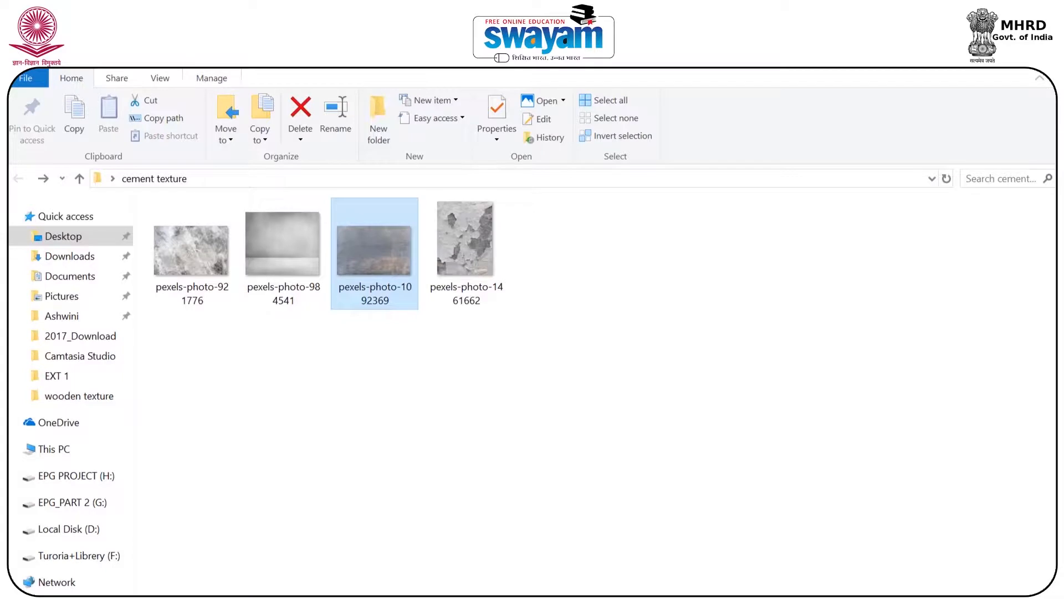
{"action": "left_click", "coordinate": [640, 597]}
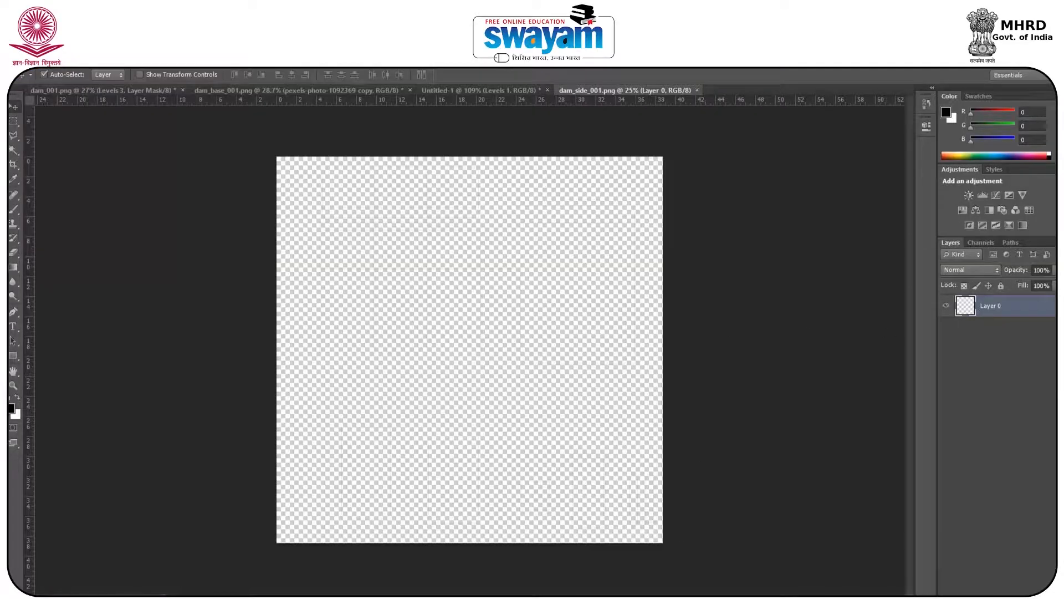
Step: Add a new layer filled with black and place it beneath the UV layout layer
{"action": "left_click", "coordinate": [1026, 596]}
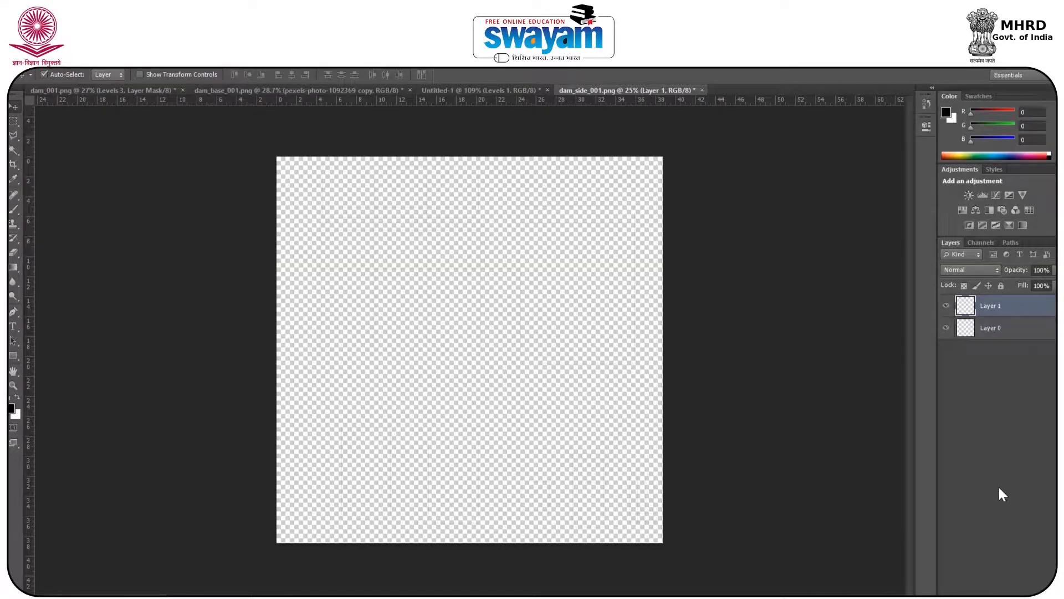
{"action": "key", "text": "alt+BackSpace"}
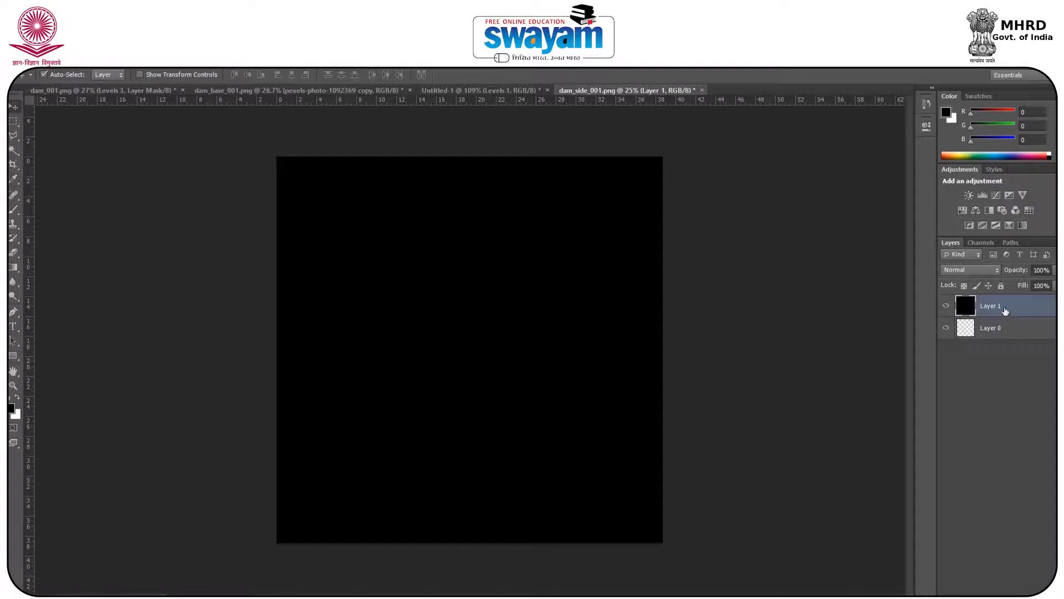
{"action": "left_click_drag", "start_coordinate": [1005, 311], "coordinate": [981, 359]}
Step: Copy the pexels-photo-984541 cement layer from dam_001.png into dam_side_001.png, covering the UV layout area
{"action": "left_click", "coordinate": [95, 91]}
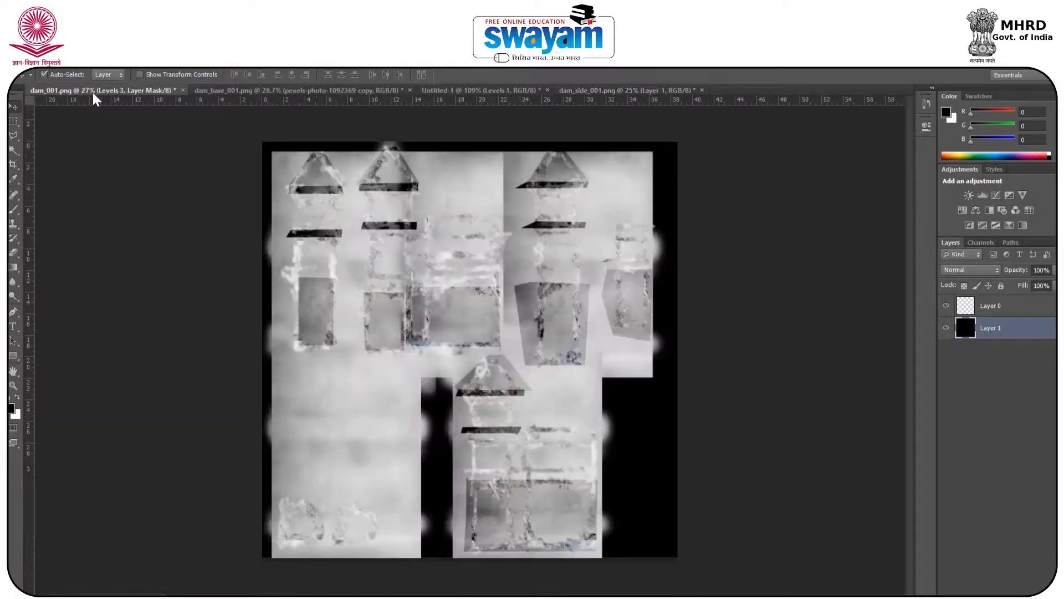
{"action": "right_click", "coordinate": [358, 386]}
{"action": "left_click", "coordinate": [388, 395]}
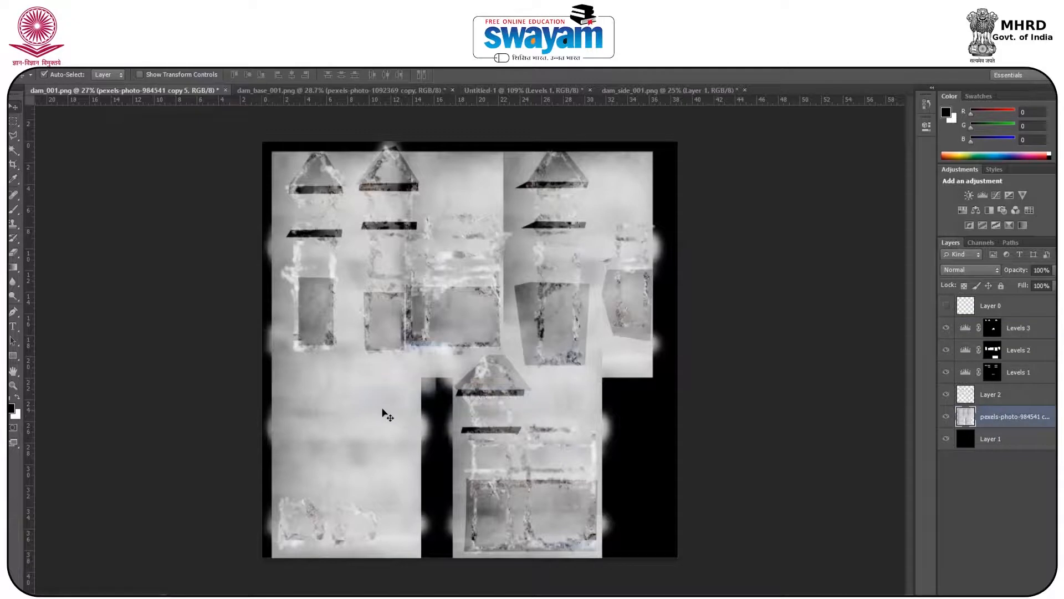
{"action": "left_click_drag", "start_coordinate": [383, 400], "coordinate": [518, 86], "text": "alt"}
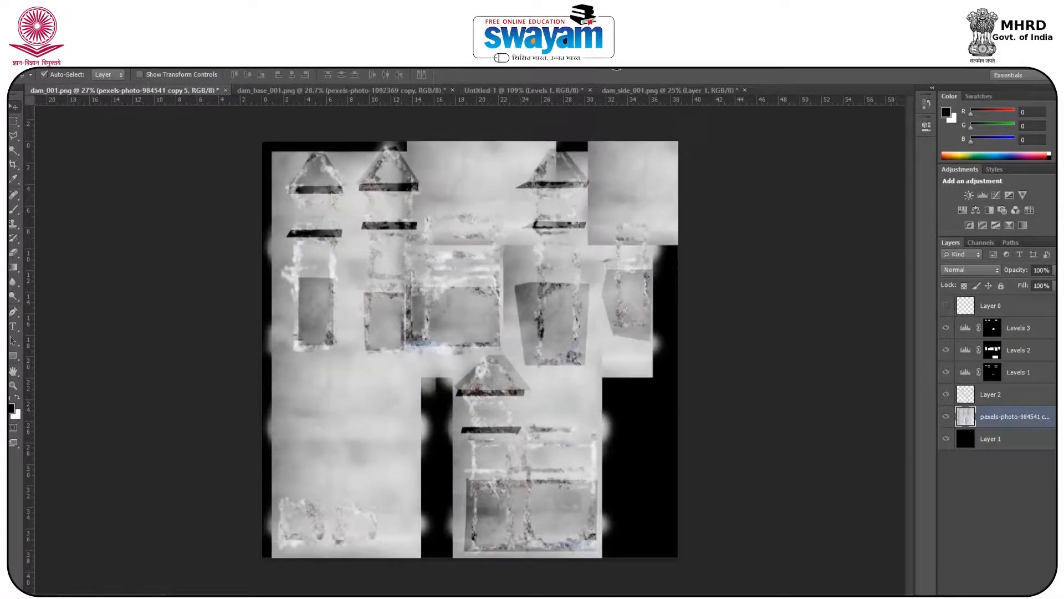
{"action": "left_click_drag", "start_coordinate": [644, 91], "coordinate": [378, 374]}
Step: With the Clone Stamp at 35% opacity, soften the cement layer's vertical seam and start covering the black gap between its lower strips
{"action": "scroll", "coordinate": [470, 472], "scroll_direction": "up", "scroll_amount": 5, "text": "alt"}
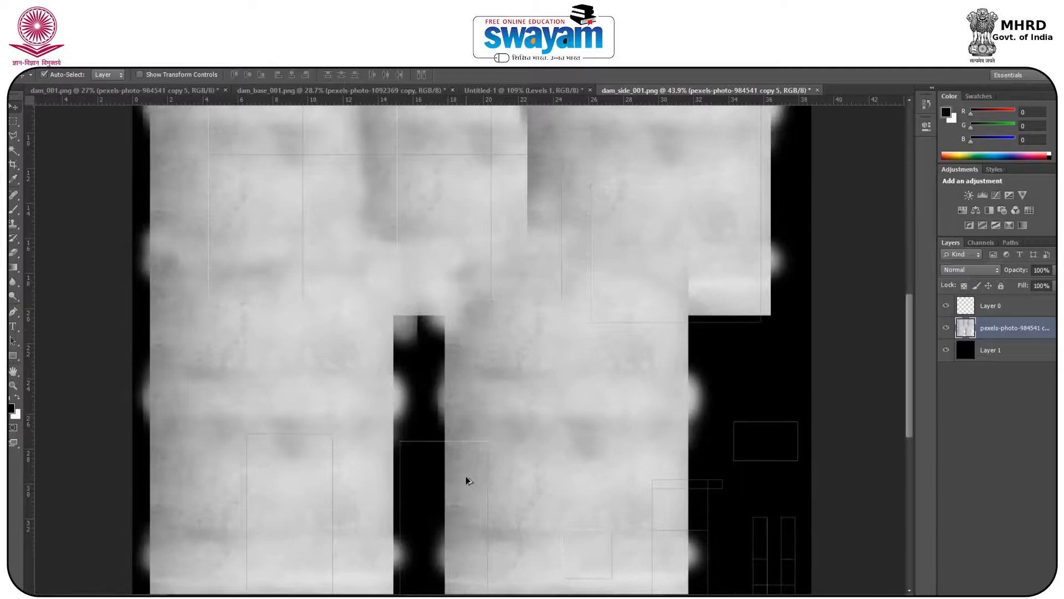
{"action": "scroll", "coordinate": [465, 480], "scroll_direction": "up", "scroll_amount": 2, "text": "alt"}
{"action": "scroll", "coordinate": [511, 251], "scroll_direction": "down", "scroll_amount": 4, "text": "alt"}
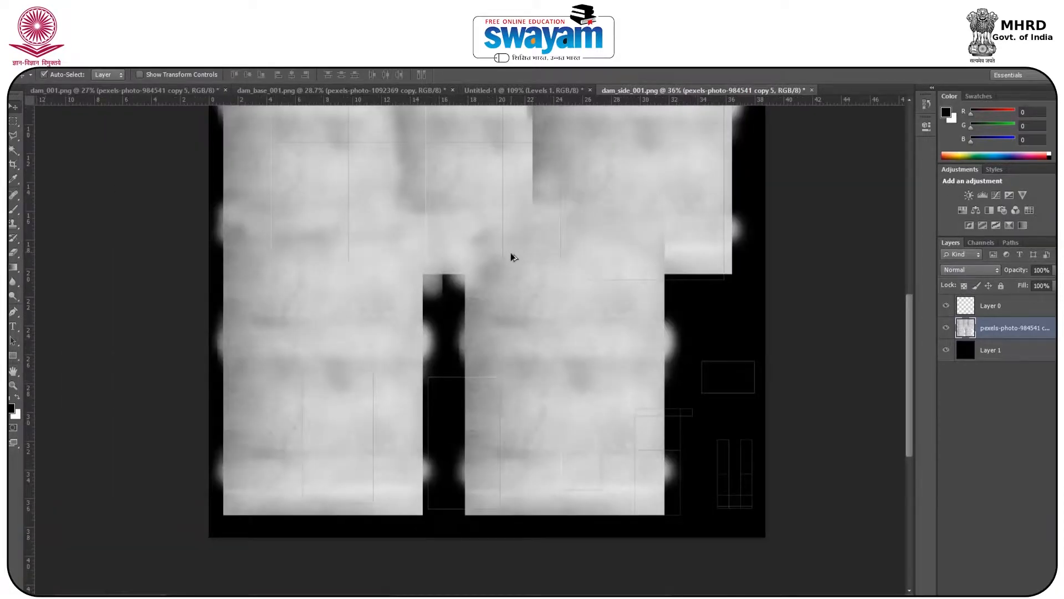
{"action": "scroll", "coordinate": [288, 263], "scroll_direction": "up", "scroll_amount": 3, "text": "alt"}
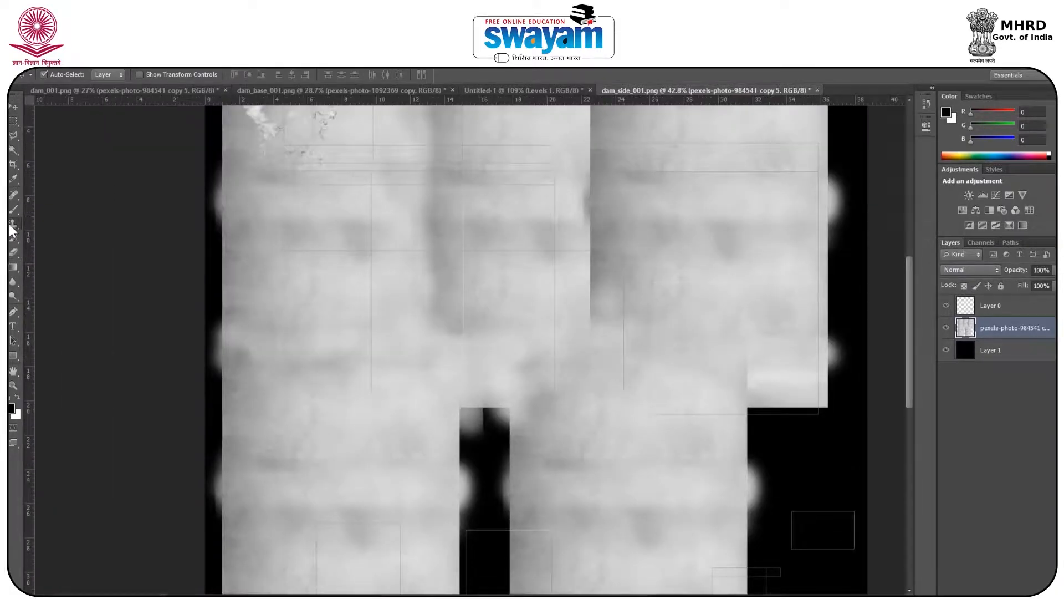
{"action": "left_click", "coordinate": [10, 225]}
{"action": "right_click", "coordinate": [14, 223]}
{"action": "left_click", "coordinate": [55, 221]}
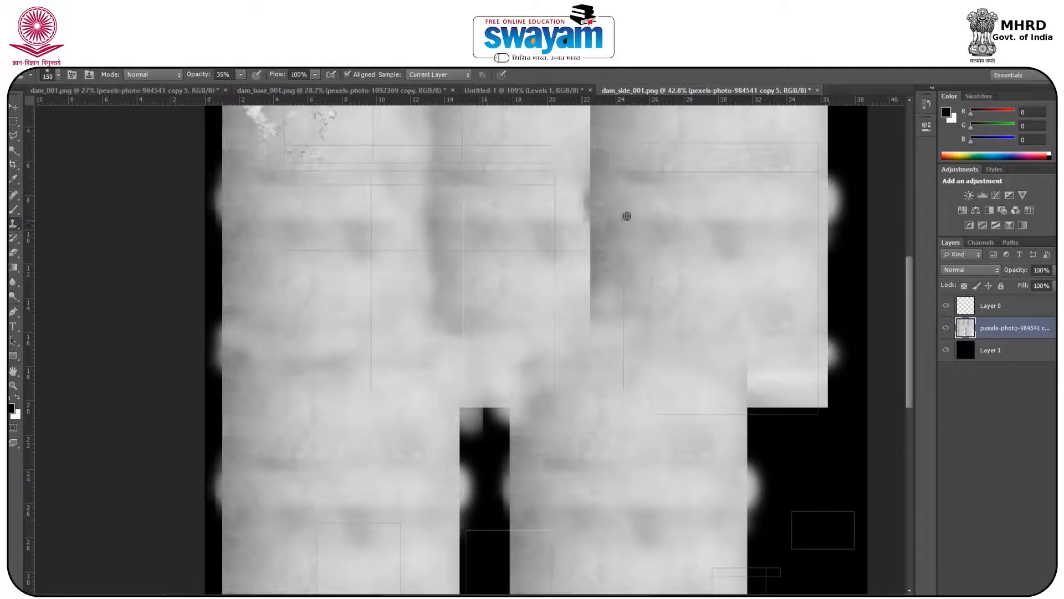
{"action": "mouse_move", "coordinate": [593, 201]}
{"action": "left_mouse_down"}
{"action": "mouse_move", "coordinate": [594, 274]}
{"action": "mouse_move", "coordinate": [583, 283]}
{"action": "left_mouse_up"}
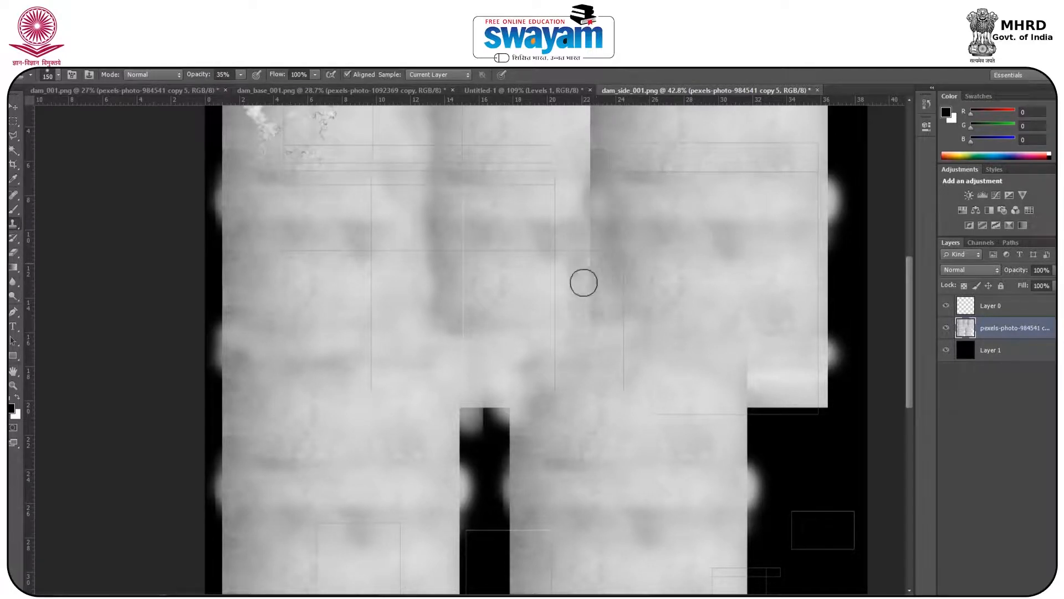
{"action": "left_click", "coordinate": [499, 284], "text": "alt"}
{"action": "mouse_move", "coordinate": [488, 421]}
{"action": "left_mouse_down"}
{"action": "mouse_move", "coordinate": [477, 432]}
{"action": "mouse_move", "coordinate": [484, 547]}
{"action": "left_mouse_up"}
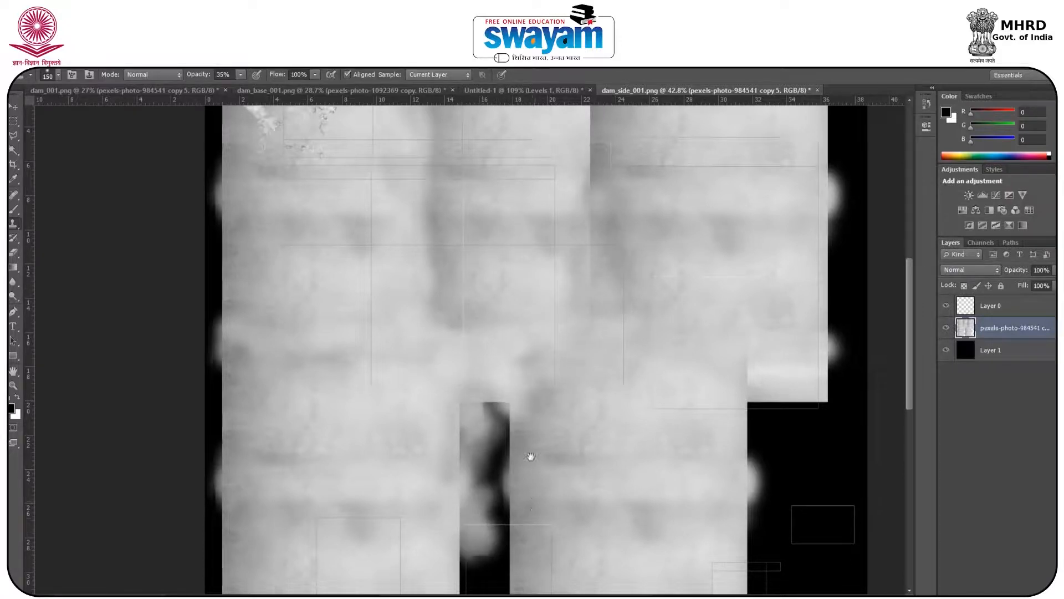
{"action": "left_click_drag", "start_coordinate": [530, 456], "coordinate": [515, 333]}
{"action": "left_click_drag", "start_coordinate": [377, 214], "coordinate": [391, 421]}
{"action": "left_click_drag", "start_coordinate": [436, 340], "coordinate": [495, 286]}
{"action": "left_click_drag", "start_coordinate": [732, 478], "coordinate": [743, 443]}
Step: Resample clean cement areas and clone over the remaining seams and dark patches around the texture's upper middle
{"action": "left_click", "coordinate": [633, 180], "text": "alt"}
{"action": "mouse_move", "coordinate": [580, 191]}
{"action": "left_mouse_down"}
{"action": "mouse_move", "coordinate": [584, 167]}
{"action": "mouse_move", "coordinate": [563, 283]}
{"action": "mouse_move", "coordinate": [541, 230]}
{"action": "mouse_move", "coordinate": [535, 288]}
{"action": "left_mouse_up"}
{"action": "left_click", "coordinate": [689, 314], "text": "alt"}
{"action": "left_click_drag", "start_coordinate": [590, 310], "coordinate": [614, 385]}
{"action": "left_click_drag", "start_coordinate": [588, 254], "coordinate": [597, 235]}
{"action": "left_click", "coordinate": [667, 287], "text": "alt"}
{"action": "left_click_drag", "start_coordinate": [720, 318], "coordinate": [728, 330]}
{"action": "left_click", "coordinate": [519, 413], "text": "alt"}
{"action": "left_click_drag", "start_coordinate": [520, 282], "coordinate": [532, 337]}
Step: Set the Clone Stamp opacity to 100% and fill the black gap between the lower cement strips
{"action": "scroll", "coordinate": [532, 337], "scroll_direction": "down", "scroll_amount": 2, "text": "alt"}
{"action": "scroll", "coordinate": [538, 358], "scroll_direction": "up", "scroll_amount": 3, "text": "alt"}
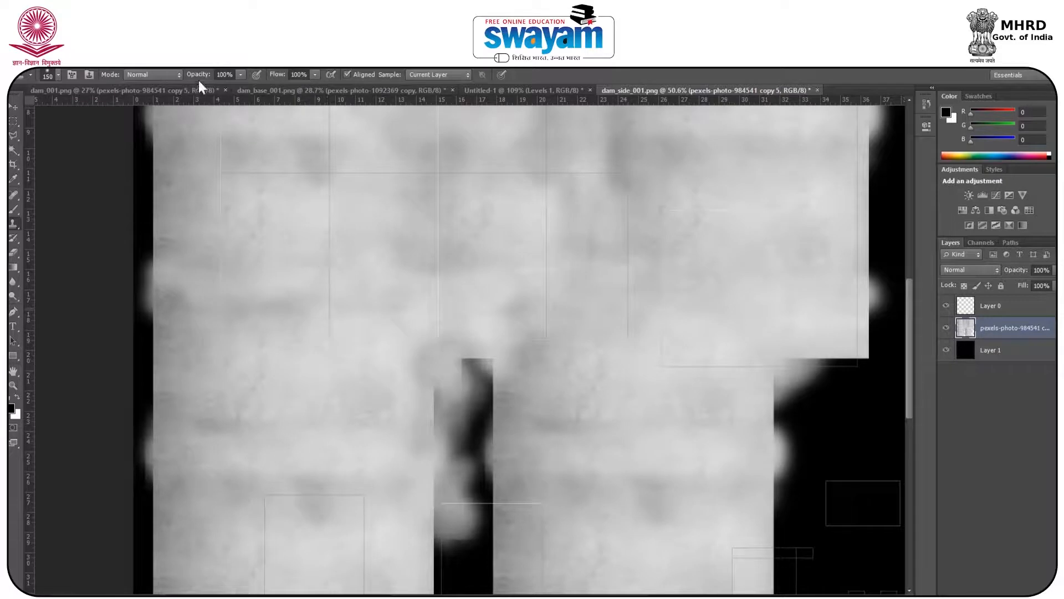
{"action": "left_click", "coordinate": [735, 363], "text": "alt"}
{"action": "mouse_move", "coordinate": [474, 371]}
{"action": "left_mouse_down"}
{"action": "mouse_move", "coordinate": [502, 457]}
{"action": "mouse_move", "coordinate": [445, 576]}
{"action": "left_mouse_up"}
{"action": "left_click_drag", "start_coordinate": [466, 517], "coordinate": [430, 282]}
{"action": "left_click", "coordinate": [482, 188], "text": "alt"}
{"action": "mouse_move", "coordinate": [461, 334]}
{"action": "left_mouse_down"}
{"action": "mouse_move", "coordinate": [406, 159]}
{"action": "mouse_move", "coordinate": [456, 407]}
{"action": "mouse_move", "coordinate": [402, 426]}
{"action": "mouse_move", "coordinate": [454, 440]}
{"action": "mouse_move", "coordinate": [461, 469]}
{"action": "left_mouse_up"}
Step: Clone cement over the lower-right black area behind the small shells, and blend the filled gap at 32% opacity
{"action": "left_click", "coordinate": [434, 340], "text": "alt"}
{"action": "left_click_drag", "start_coordinate": [658, 371], "coordinate": [480, 431]}
{"action": "left_click", "coordinate": [401, 346], "text": "alt"}
{"action": "mouse_move", "coordinate": [570, 356]}
{"action": "left_mouse_down"}
{"action": "mouse_move", "coordinate": [577, 511]}
{"action": "mouse_move", "coordinate": [665, 382]}
{"action": "mouse_move", "coordinate": [596, 457]}
{"action": "mouse_move", "coordinate": [567, 220]}
{"action": "mouse_move", "coordinate": [632, 272]}
{"action": "left_mouse_up"}
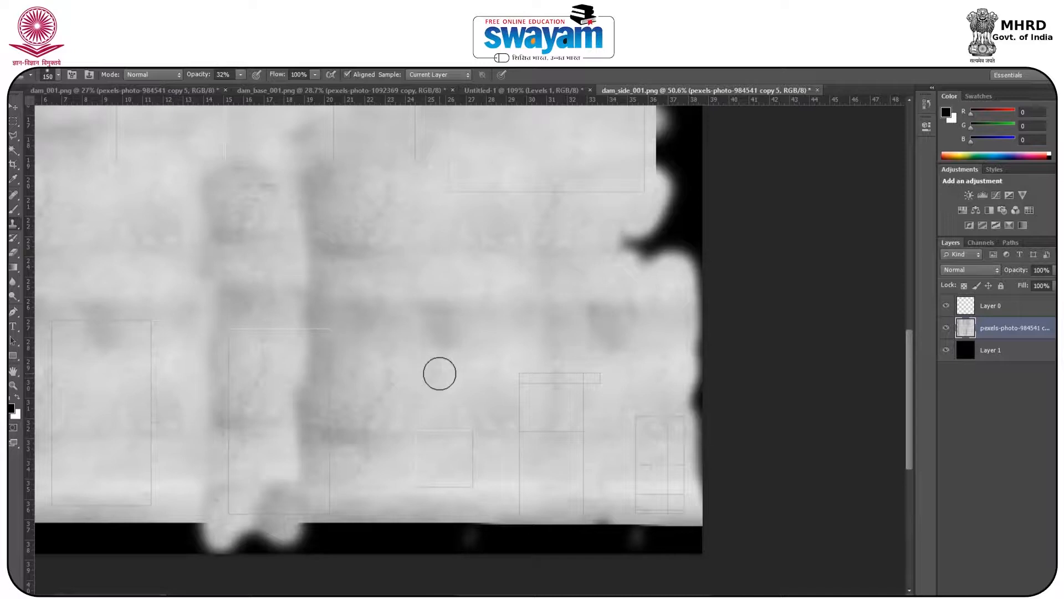
{"action": "mouse_move", "coordinate": [295, 352]}
{"action": "left_mouse_down"}
{"action": "mouse_move", "coordinate": [307, 492]}
{"action": "mouse_move", "coordinate": [231, 516]}
{"action": "mouse_move", "coordinate": [230, 350]}
{"action": "left_mouse_up"}
{"action": "scroll", "coordinate": [549, 285], "scroll_direction": "down", "scroll_amount": 4, "text": "alt"}
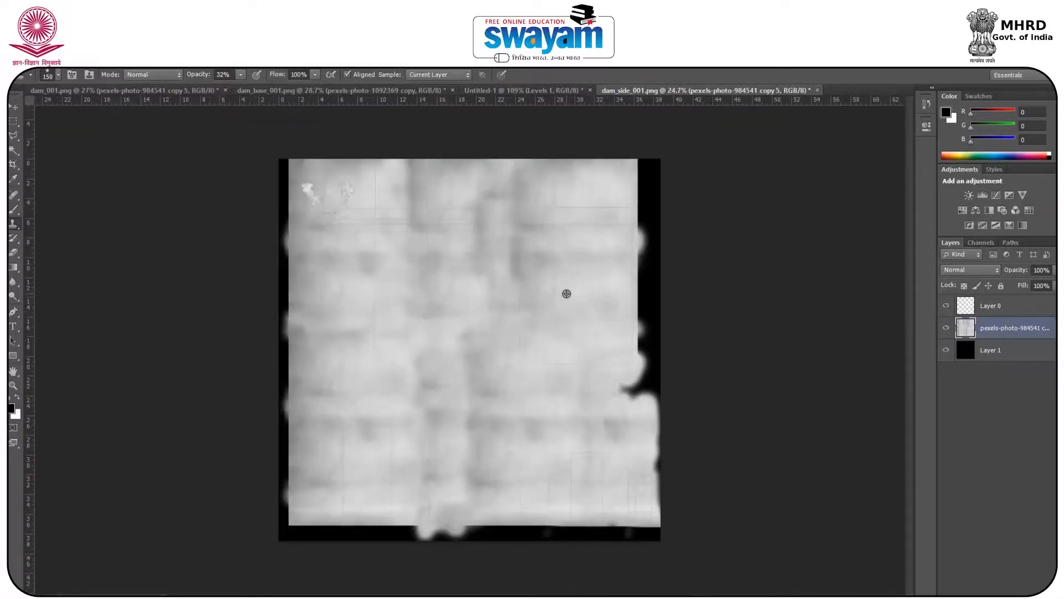
{"action": "scroll", "coordinate": [360, 165], "scroll_direction": "up", "scroll_amount": 3, "text": "alt"}
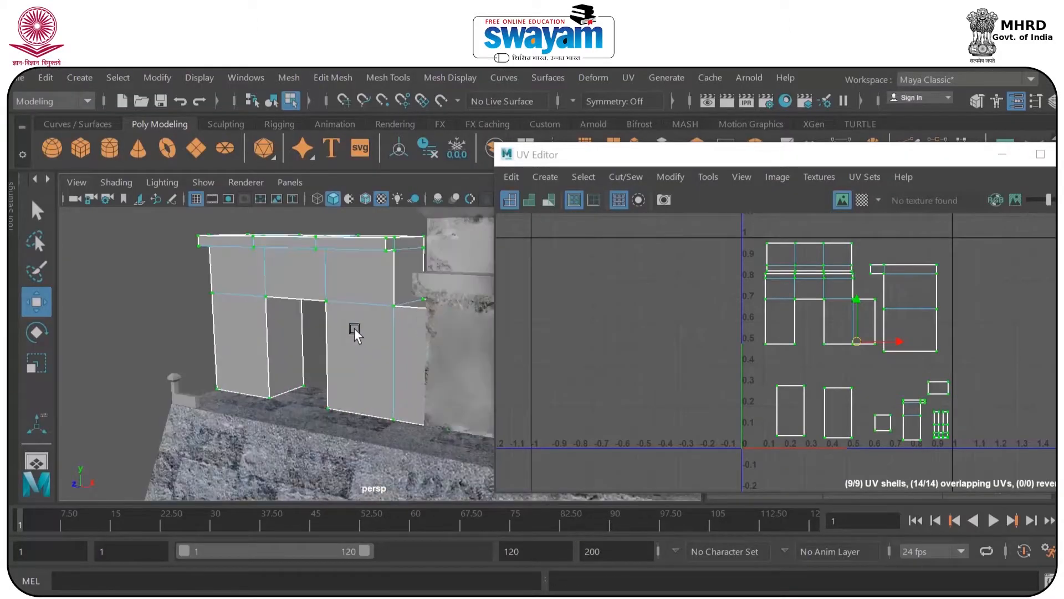
Step: Place pexels-photo-1461662 from the cement texture folder into dam_side_001.png and size it over the front wall shell
{"action": "left_click_drag", "start_coordinate": [745, 295], "coordinate": [844, 357]}
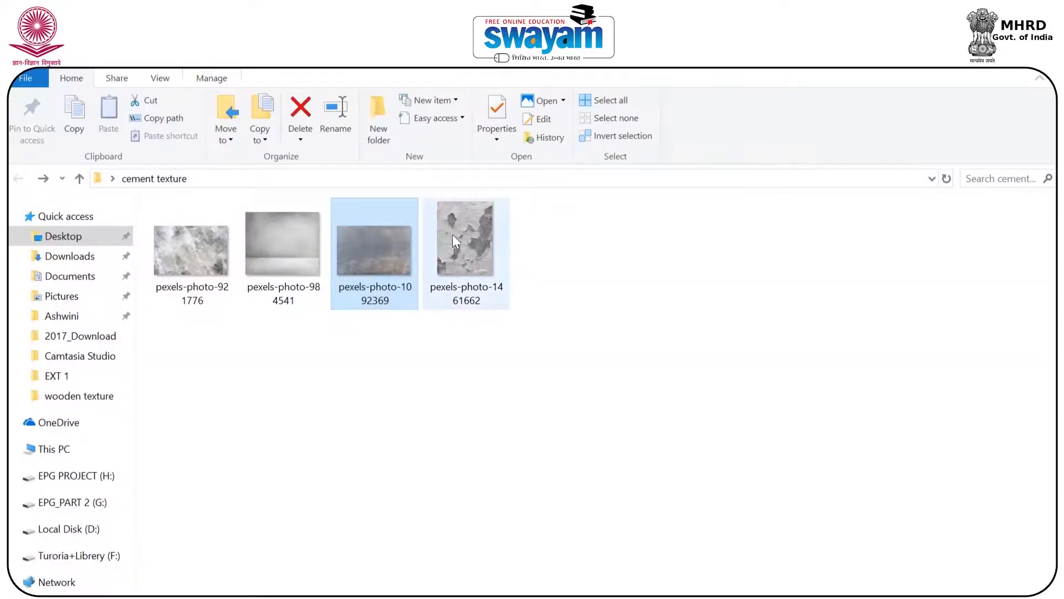
{"action": "left_click", "coordinate": [452, 235]}
{"action": "left_click_drag", "start_coordinate": [486, 251], "coordinate": [499, 372]}
{"action": "left_click_drag", "start_coordinate": [604, 166], "coordinate": [347, 237]}
{"action": "left_click_drag", "start_coordinate": [520, 316], "coordinate": [455, 323]}
{"action": "left_click_drag", "start_coordinate": [572, 463], "coordinate": [685, 504]}
{"action": "left_click_drag", "start_coordinate": [488, 347], "coordinate": [484, 350]}
{"action": "key", "text": "Return"}
Step: Try several blend modes on the peeling-plaster layer, settling on Hard Light at 44% opacity
{"action": "key", "text": "s"}
{"action": "left_click", "coordinate": [970, 272]}
{"action": "left_click", "coordinate": [969, 274]}
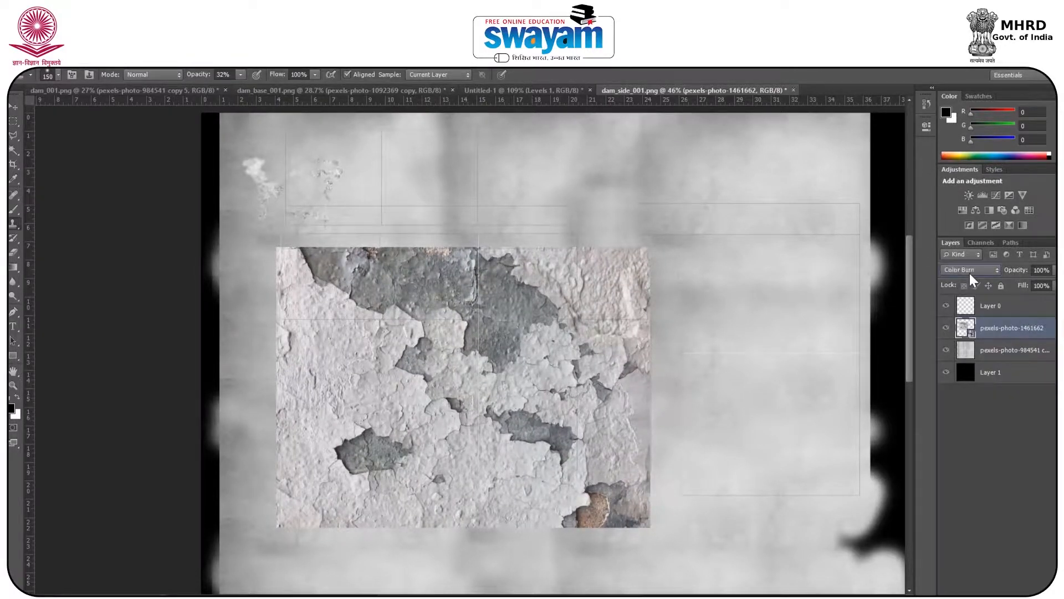
{"action": "key", "text": "Down"}
{"action": "key", "text": "Down"}
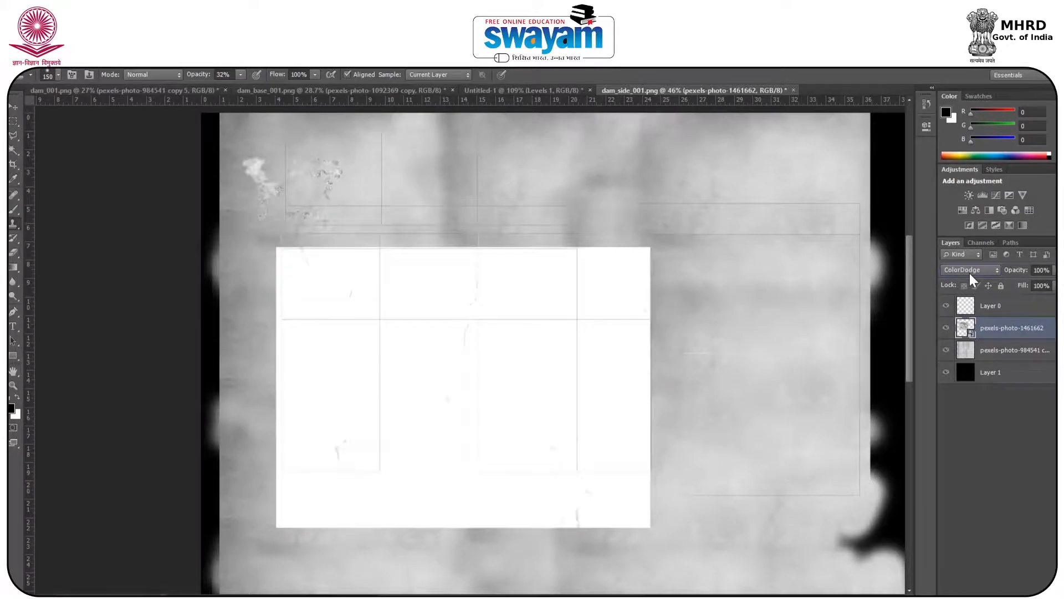
{"action": "key", "text": "Down"}
{"action": "key", "text": "Down"}
{"action": "key", "text": "Down"}
{"action": "key", "text": "Up"}
{"action": "key", "text": "Down"}
{"action": "key", "text": "Down"}
{"action": "key", "text": "Down"}
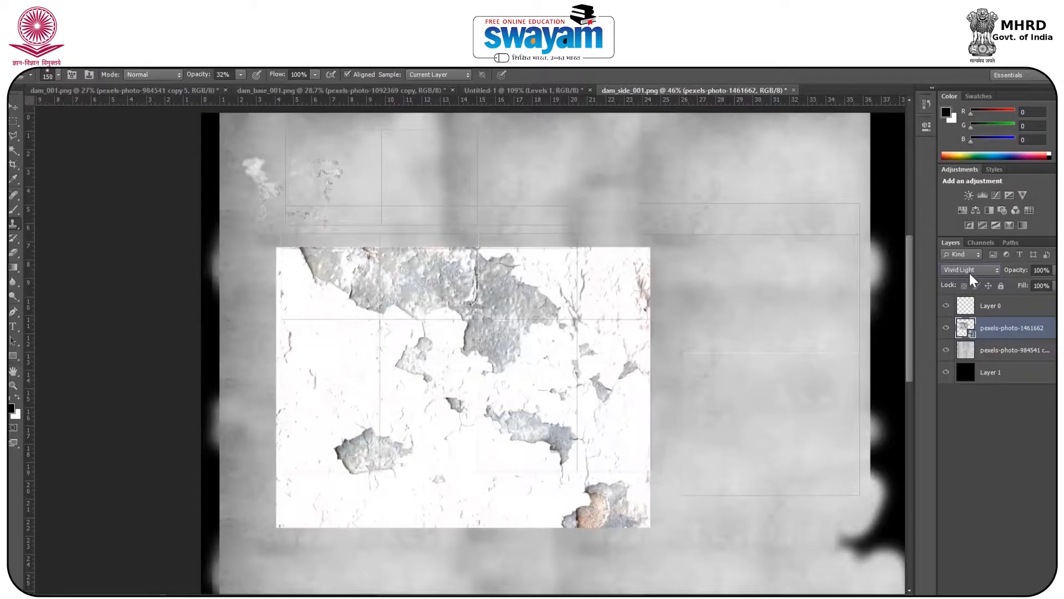
{"action": "left_click_drag", "start_coordinate": [991, 268], "coordinate": [994, 269]}
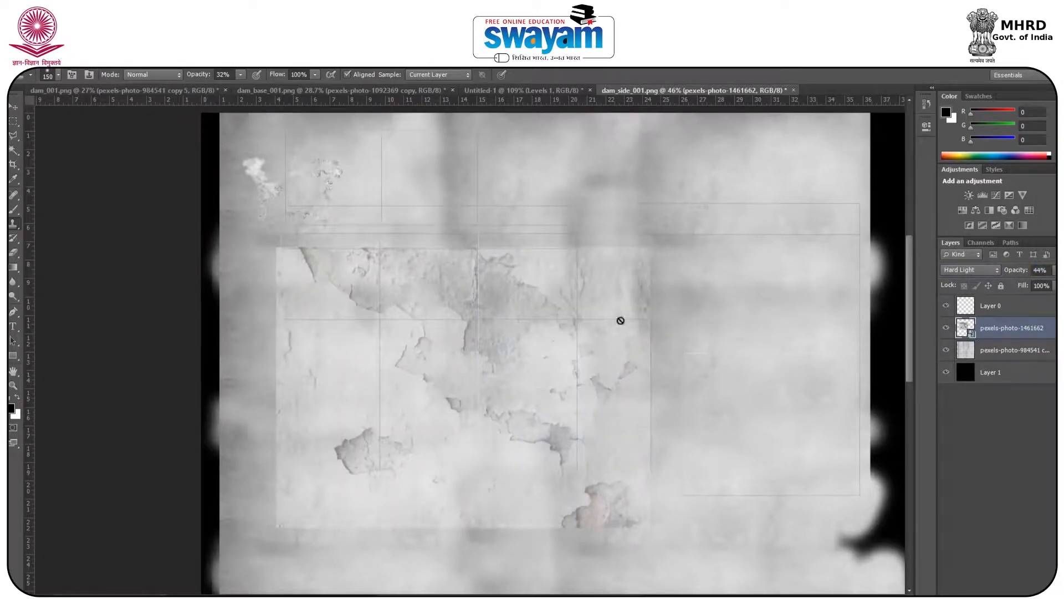
Step: Switch to Maya and select the UVs of the narrow strip on the front wall shell to check where it lies on the gateway
{"action": "left_click", "coordinate": [13, 106]}
{"action": "scroll", "coordinate": [448, 205], "scroll_direction": "down", "scroll_amount": 3, "text": "alt"}
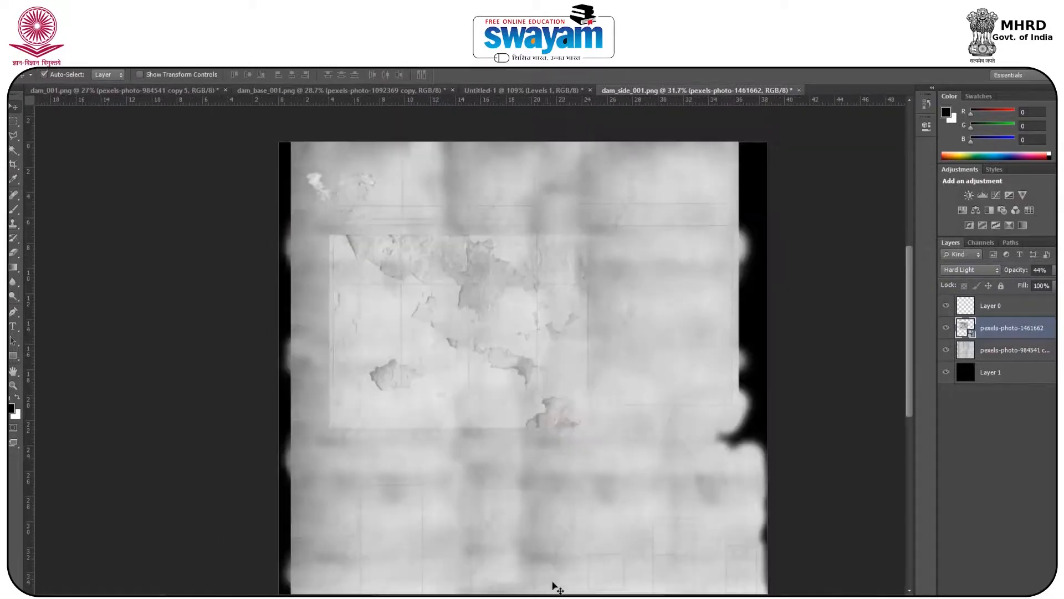
{"action": "left_click", "coordinate": [635, 580]}
{"action": "left_click_drag", "start_coordinate": [363, 337], "coordinate": [413, 333], "text": "alt"}
{"action": "scroll", "coordinate": [787, 265], "scroll_direction": "up", "scroll_amount": 4}
{"action": "scroll", "coordinate": [700, 304], "scroll_direction": "up", "scroll_amount": 3}
{"action": "left_click_drag", "start_coordinate": [691, 290], "coordinate": [756, 300]}
{"action": "left_click_drag", "start_coordinate": [913, 300], "coordinate": [919, 305]}
{"action": "left_click_drag", "start_coordinate": [392, 274], "coordinate": [359, 311], "text": "alt"}
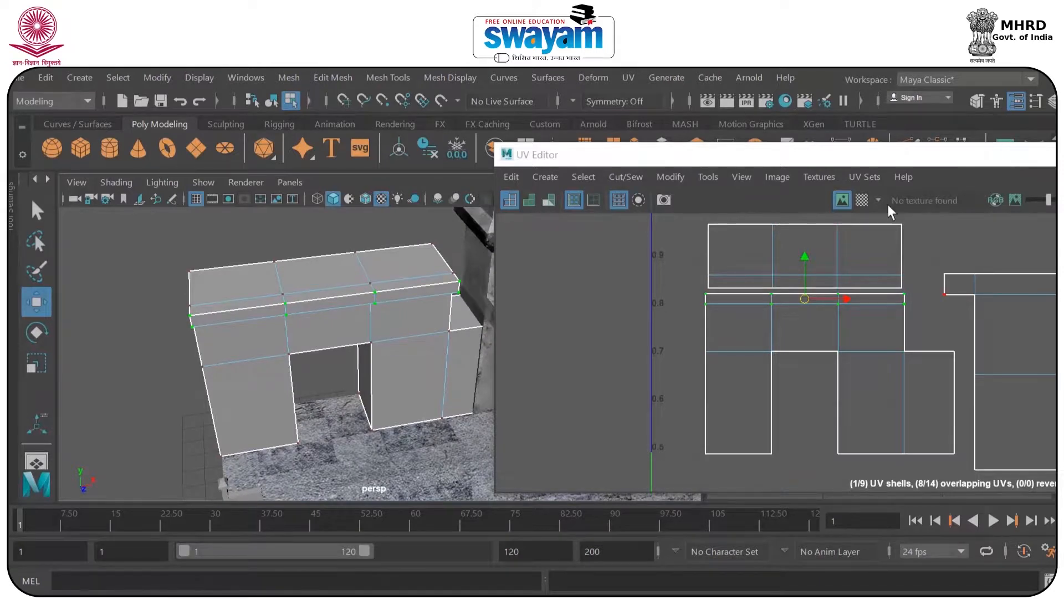
{"action": "left_click", "coordinate": [1002, 155]}
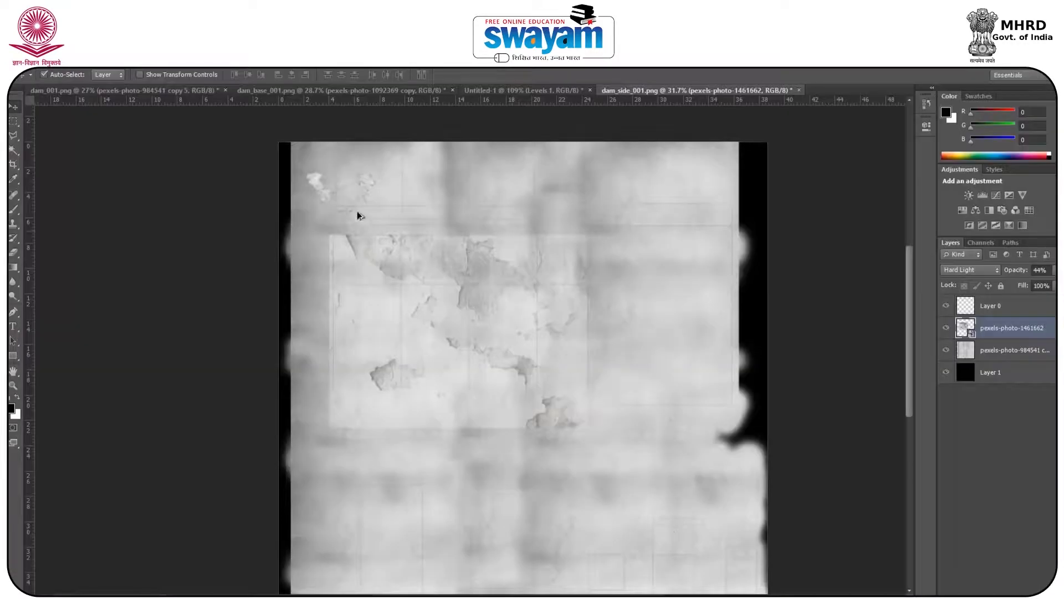
Step: In Photoshop, darken the narrow strip along the front wall shell's upper edge with a masked Levels adjustment at black input 197
{"action": "scroll", "coordinate": [353, 201], "scroll_direction": "up", "scroll_amount": 5, "text": "alt"}
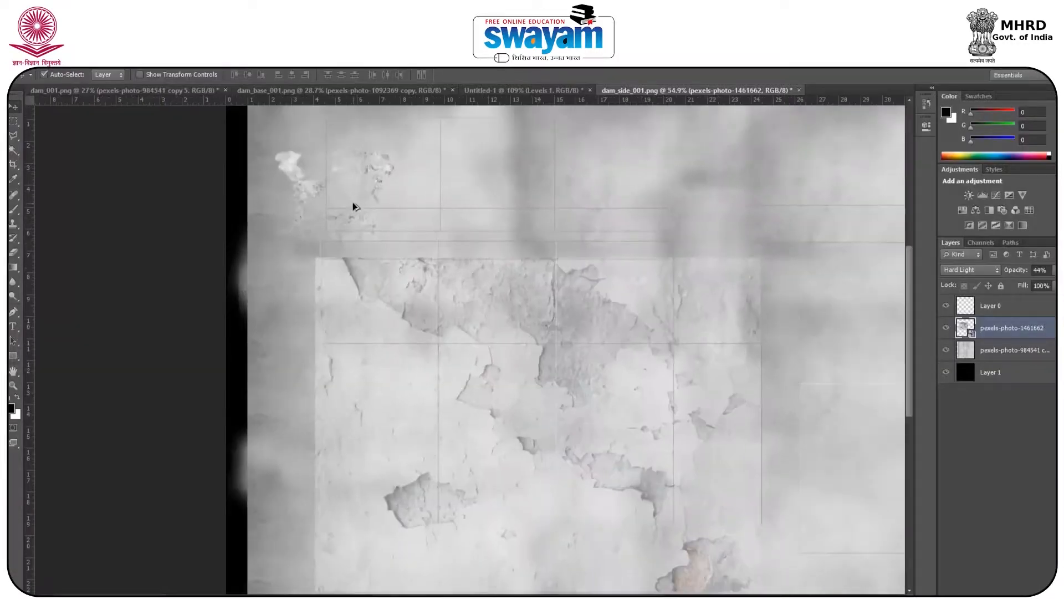
{"action": "left_click", "coordinate": [1015, 313]}
{"action": "left_click", "coordinate": [1008, 334]}
{"action": "key", "text": "m"}
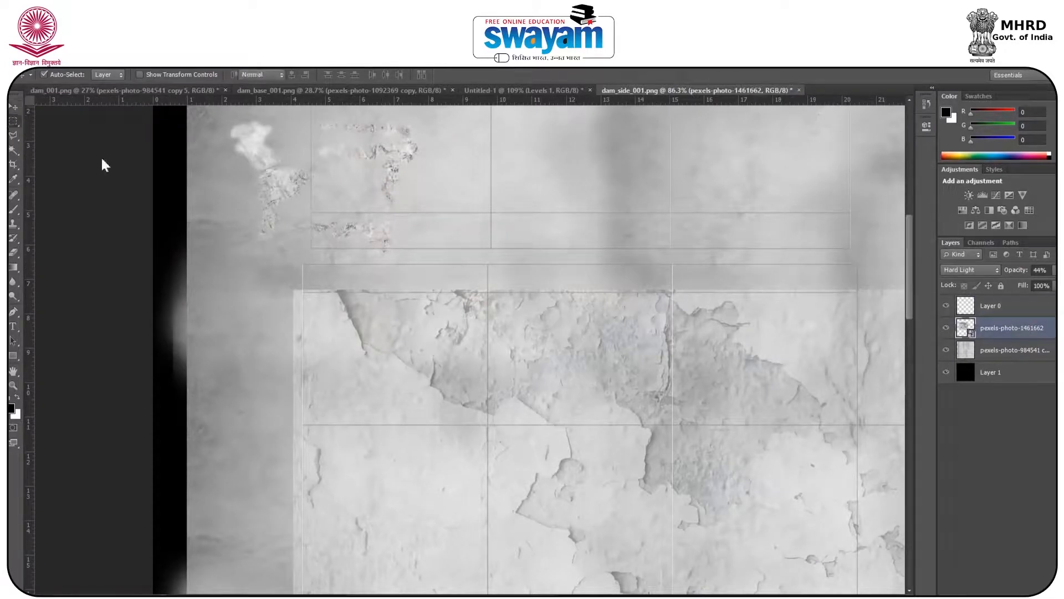
{"action": "left_click_drag", "start_coordinate": [268, 262], "coordinate": [877, 295]}
{"action": "left_click", "coordinate": [992, 588]}
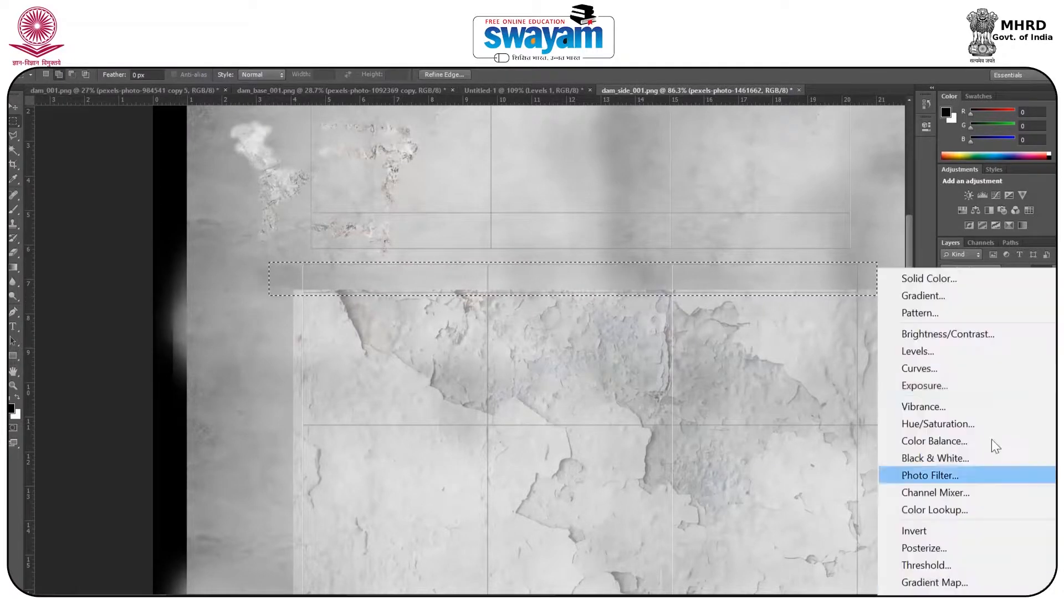
{"action": "left_click", "coordinate": [951, 350]}
{"action": "left_click_drag", "start_coordinate": [778, 233], "coordinate": [849, 232]}
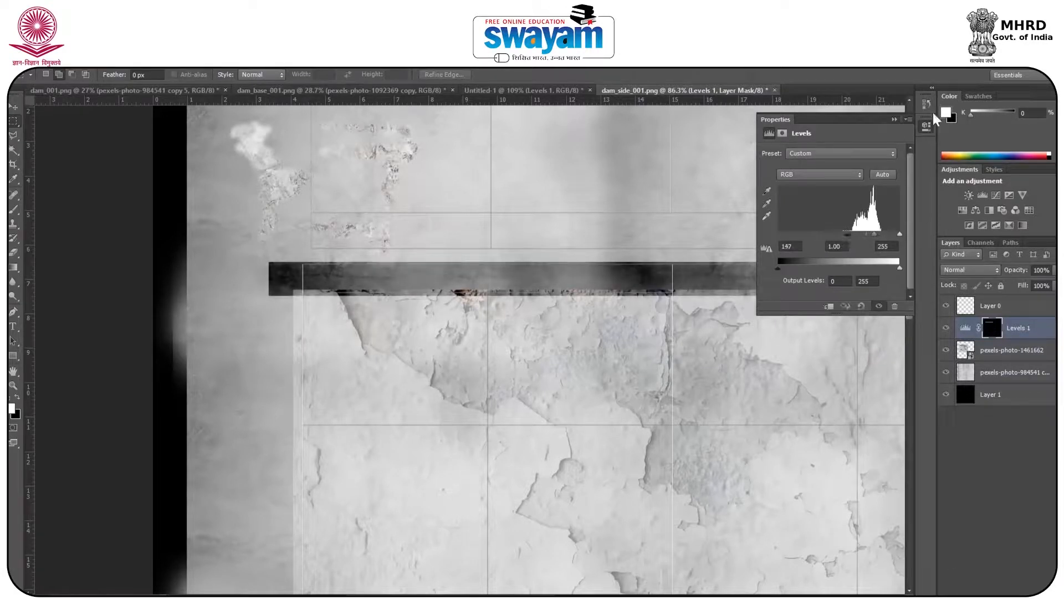
{"action": "left_click", "coordinate": [894, 119]}
Step: Review the darkened strip on the whole texture and compare it with the gateway's roof edge in Maya
{"action": "scroll", "coordinate": [592, 330], "scroll_direction": "down", "scroll_amount": 5, "text": "alt"}
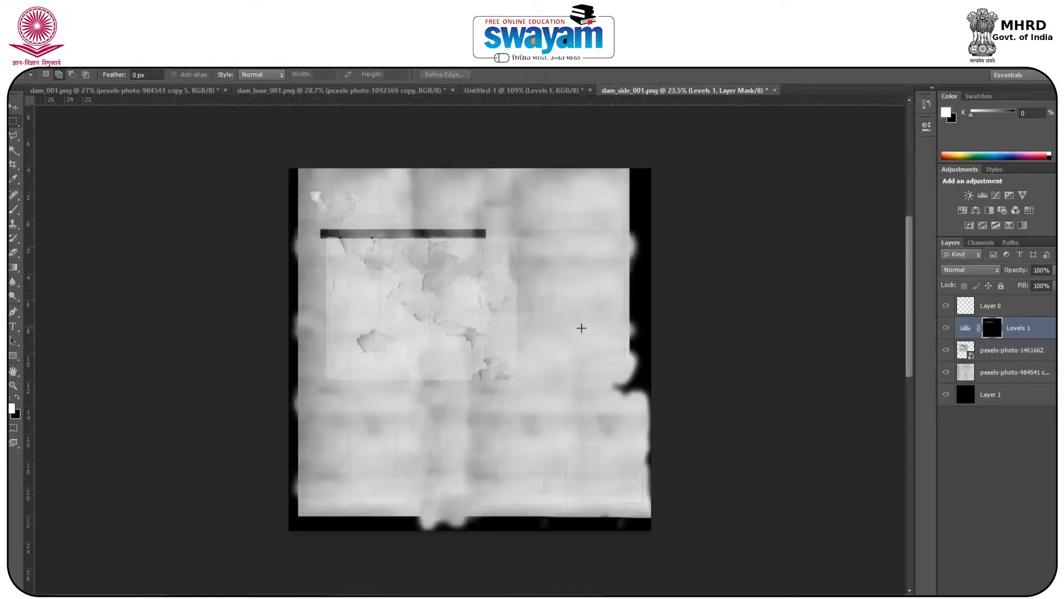
{"action": "scroll", "coordinate": [556, 229], "scroll_direction": "up", "scroll_amount": 3, "text": "alt"}
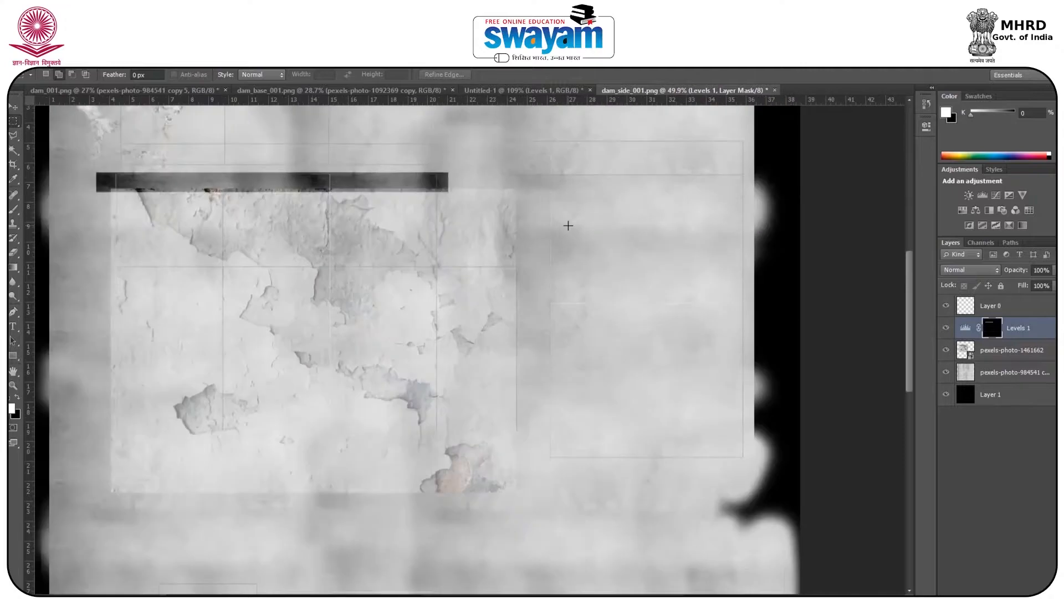
{"action": "scroll", "coordinate": [568, 225], "scroll_direction": "down", "scroll_amount": 3, "text": "alt"}
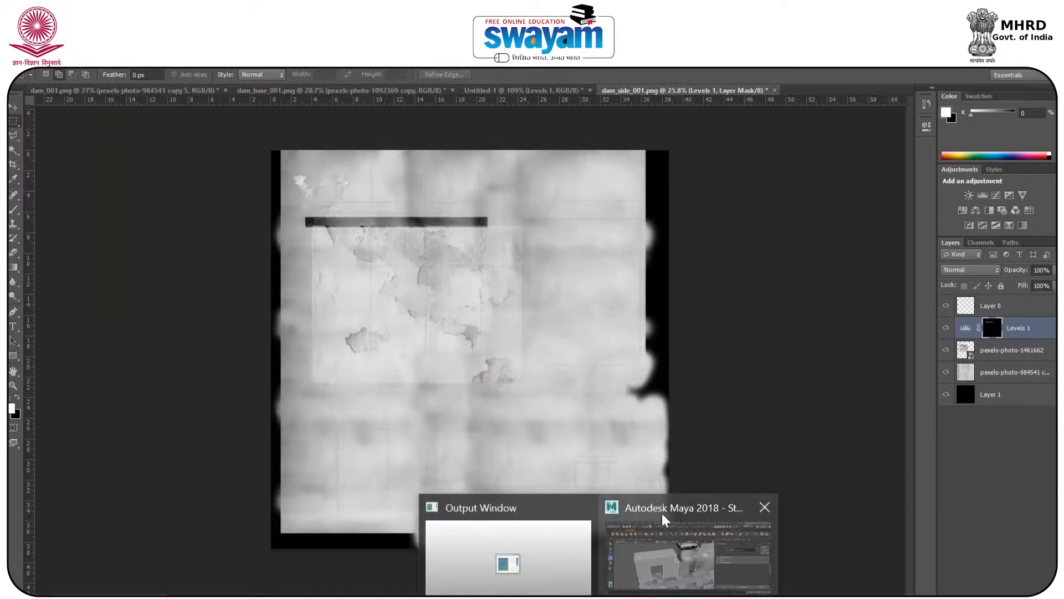
{"action": "left_click", "coordinate": [661, 511]}
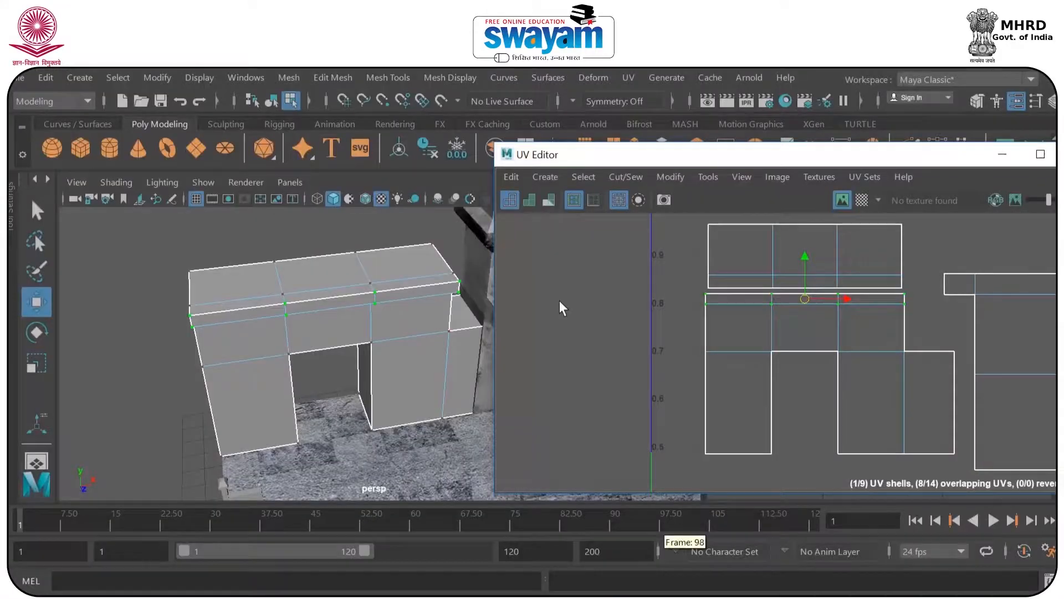
{"action": "left_click_drag", "start_coordinate": [422, 315], "coordinate": [366, 325], "text": "alt"}
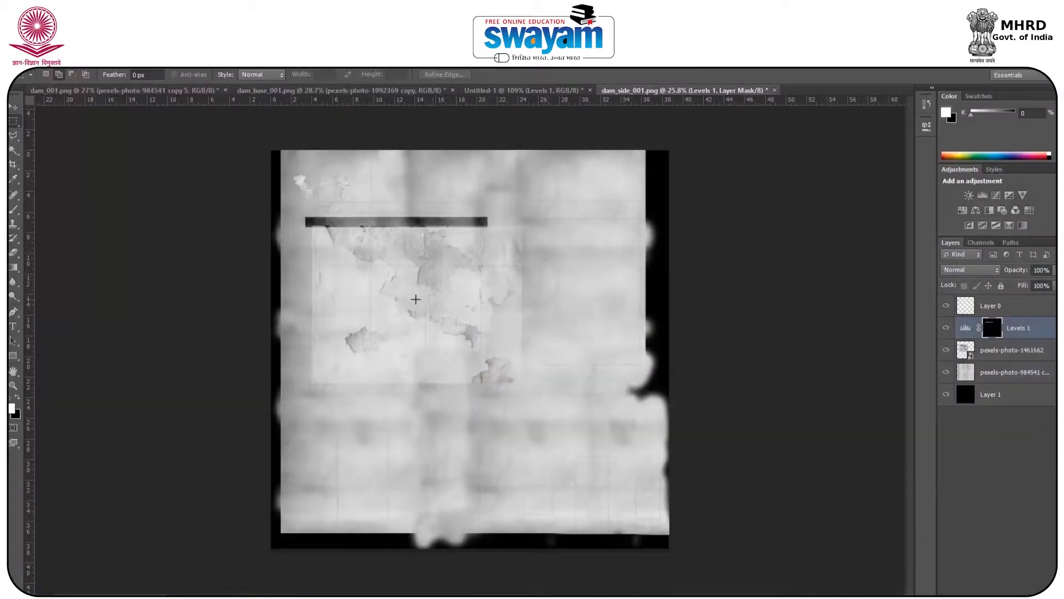
Step: In Photoshop, add an empty layer above pexels-photo-1461662 and a Levels adjustment with black input 124 on a rectangle around the doorway area
{"action": "scroll", "coordinate": [322, 244], "scroll_direction": "up", "scroll_amount": 5, "text": "alt"}
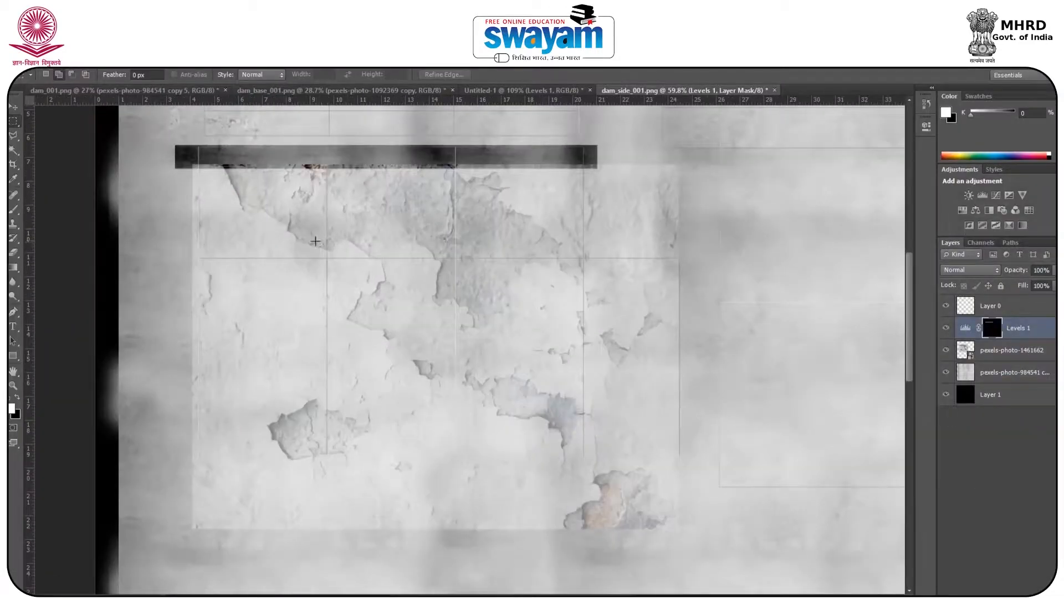
{"action": "left_click", "coordinate": [1011, 355]}
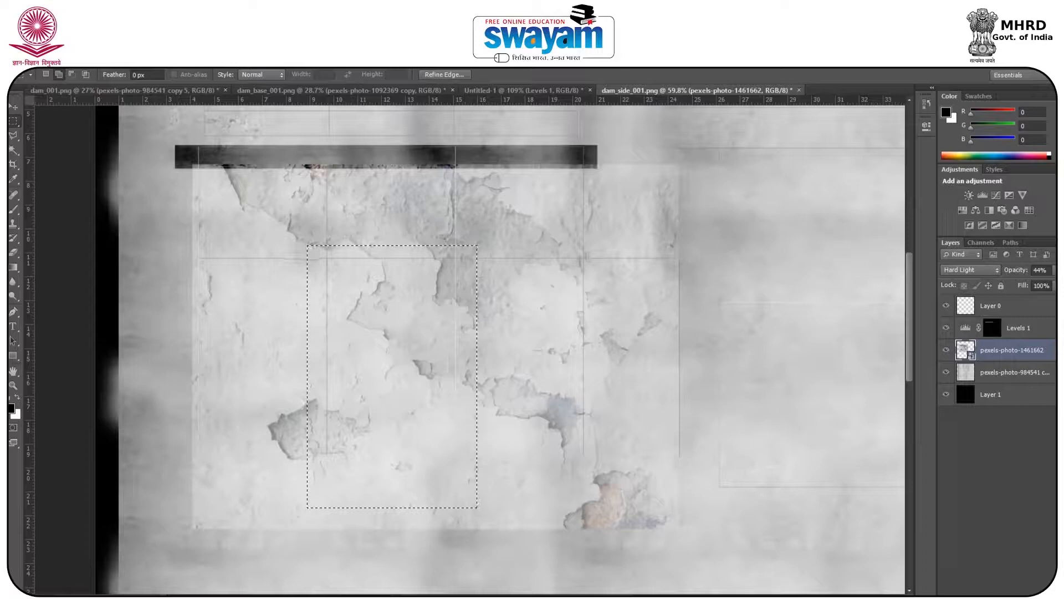
{"action": "key", "text": "ctrl+alt+shift+n"}
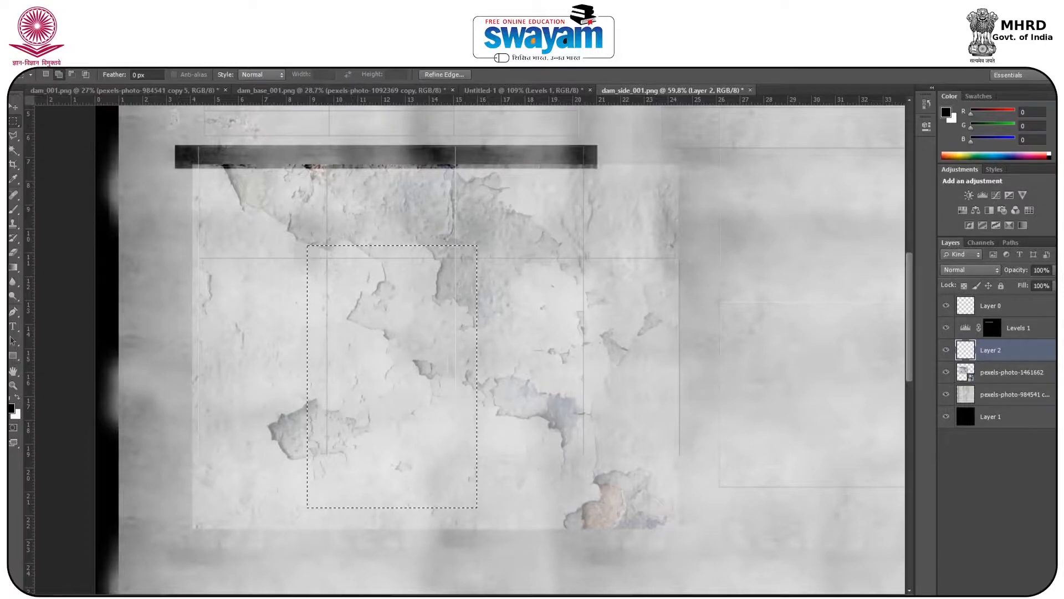
{"action": "left_click", "coordinate": [992, 591]}
{"action": "left_click", "coordinate": [913, 348]}
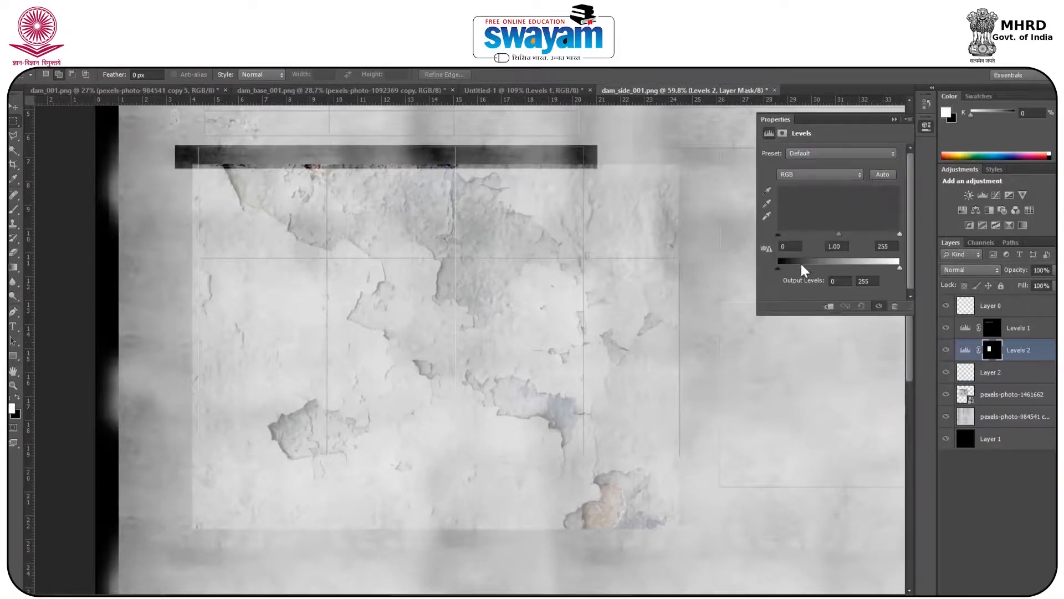
{"action": "left_click_drag", "start_coordinate": [778, 233], "coordinate": [837, 234]}
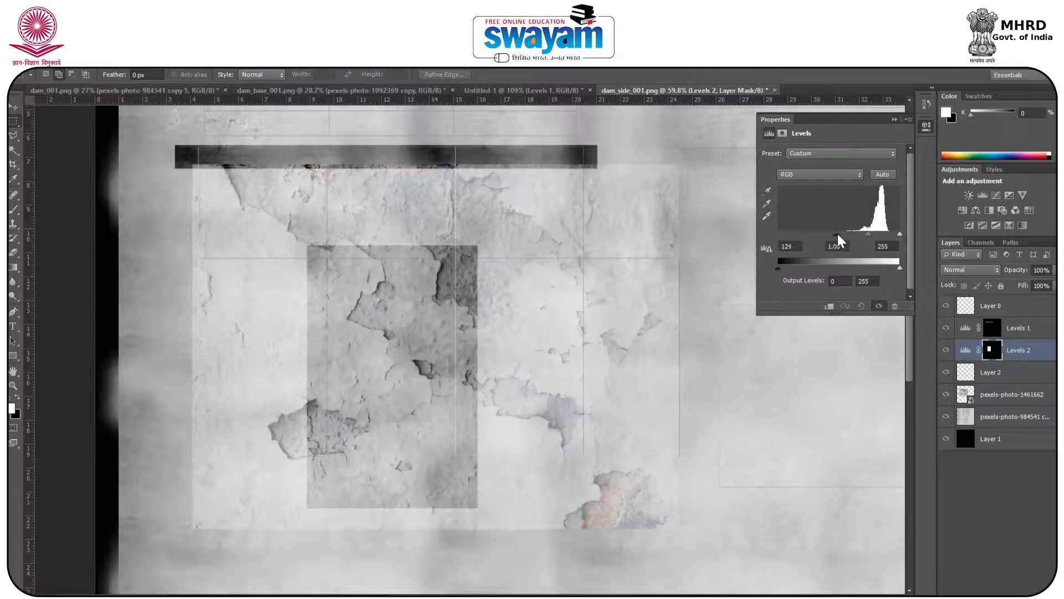
{"action": "left_click", "coordinate": [894, 120]}
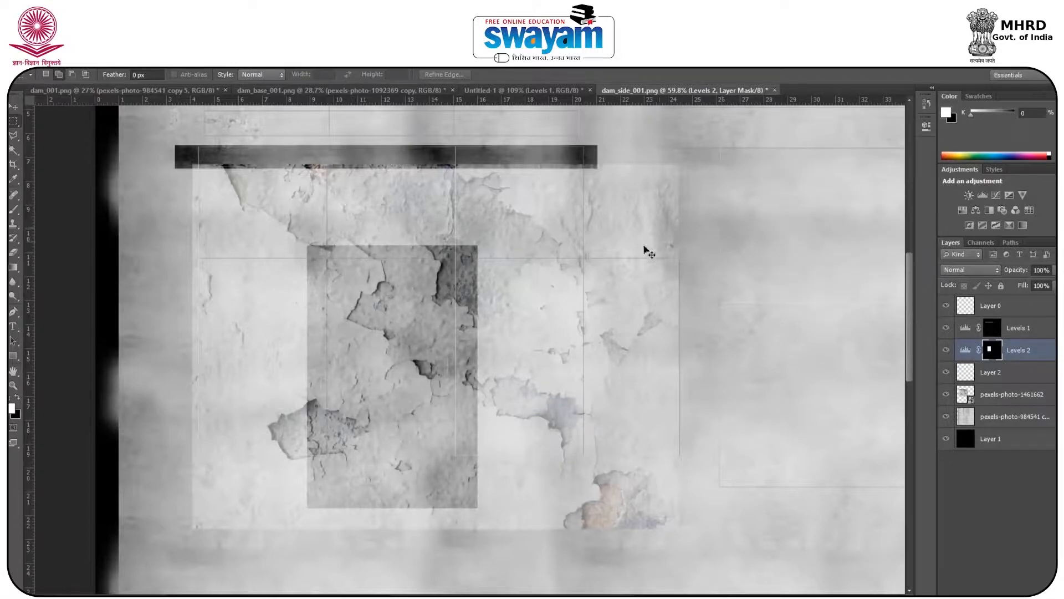
Step: Widen the doorway Levels mask on both sides to about 117% and extend it upward
{"action": "key", "text": "ctrl+t"}
{"action": "left_click_drag", "start_coordinate": [477, 376], "coordinate": [492, 377]}
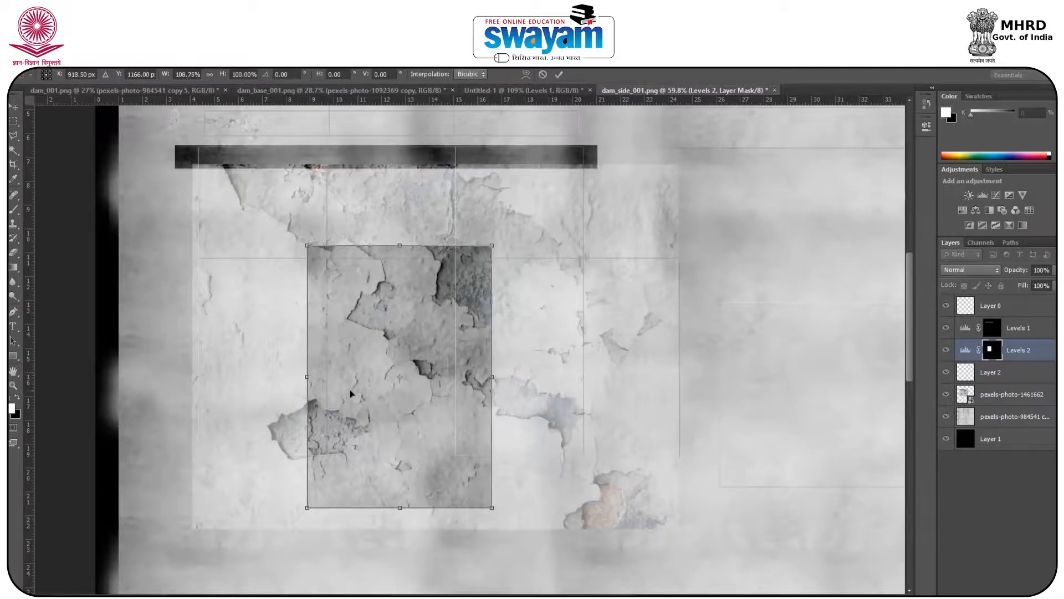
{"action": "left_click_drag", "start_coordinate": [309, 377], "coordinate": [293, 377]}
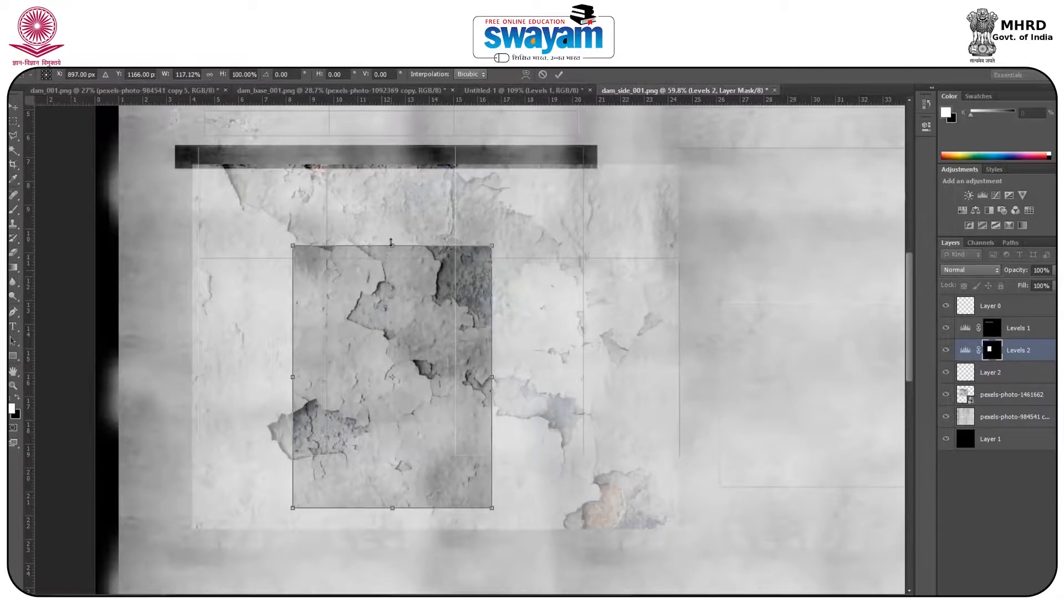
{"action": "left_click_drag", "start_coordinate": [392, 245], "coordinate": [390, 227]}
{"action": "key", "text": "Return"}
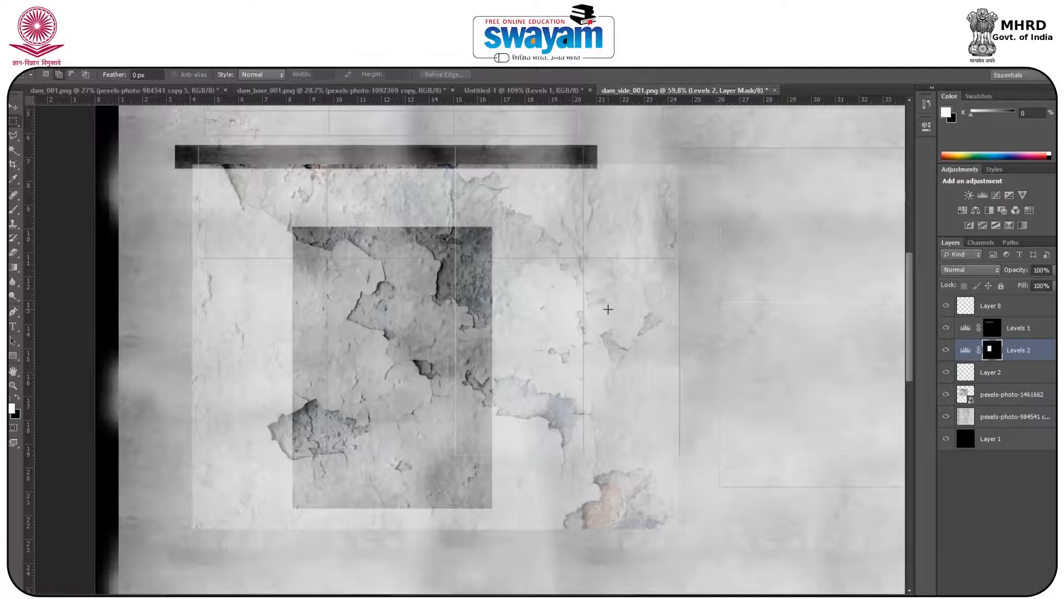
Step: Switch to Maya and select the roof slab's end face to locate it in the UV layout
{"action": "scroll", "coordinate": [608, 309], "scroll_direction": "down", "scroll_amount": 4, "text": "alt"}
{"action": "scroll", "coordinate": [648, 256], "scroll_direction": "up", "scroll_amount": 2, "text": "alt"}
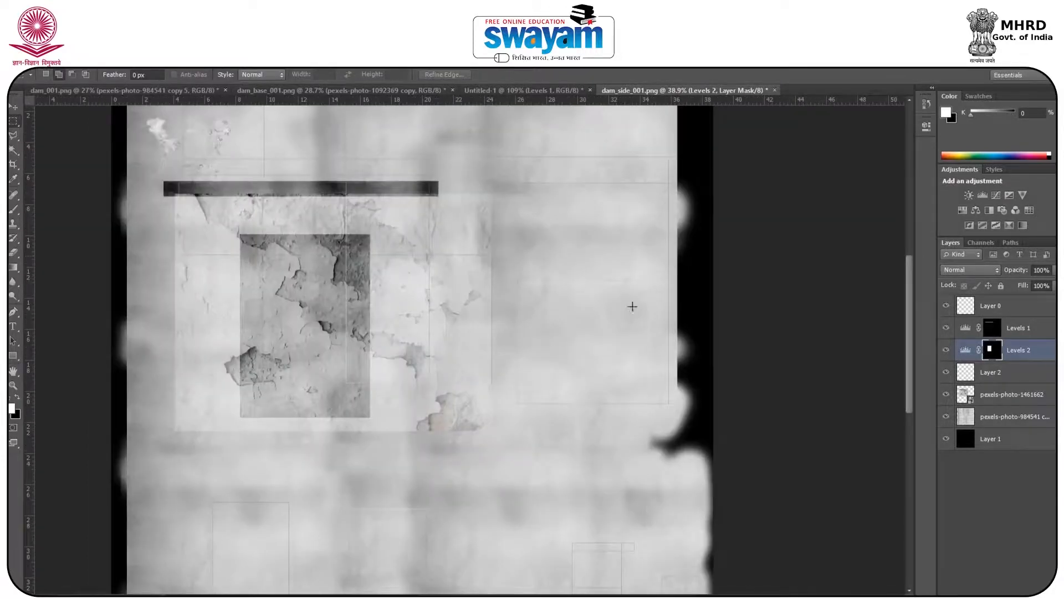
{"action": "left_click", "coordinate": [674, 579]}
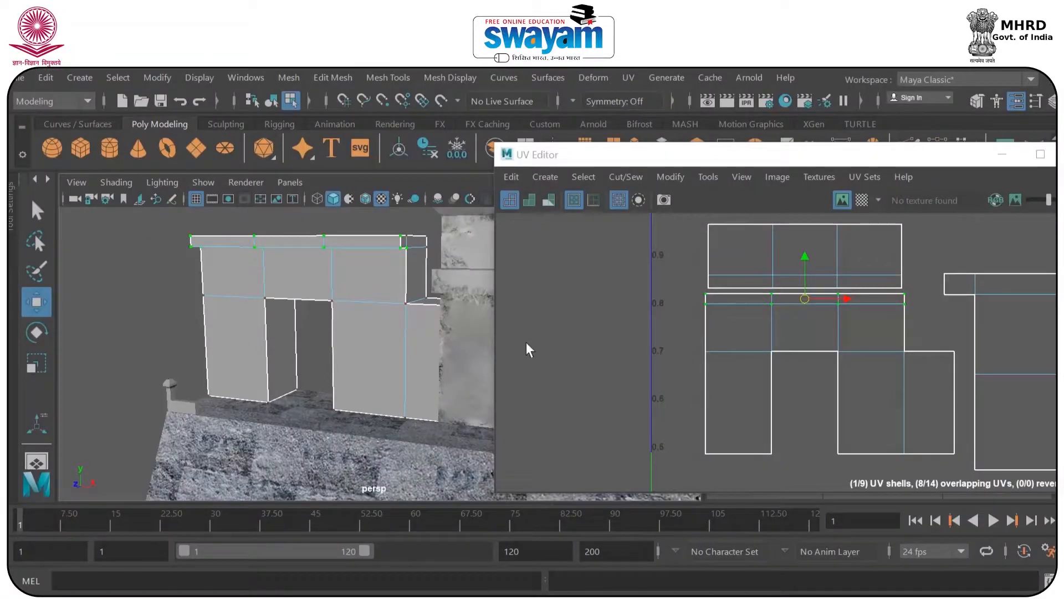
{"action": "left_click_drag", "start_coordinate": [427, 344], "coordinate": [440, 345], "text": "alt"}
{"action": "right_click_drag", "start_coordinate": [304, 217], "coordinate": [404, 345], "text": "alt"}
{"action": "middle_click_drag", "start_coordinate": [404, 344], "coordinate": [417, 325], "text": "alt"}
{"action": "right_click_drag", "start_coordinate": [418, 325], "coordinate": [415, 212]}
{"action": "left_click", "coordinate": [394, 298]}
{"action": "left_click", "coordinate": [395, 297]}
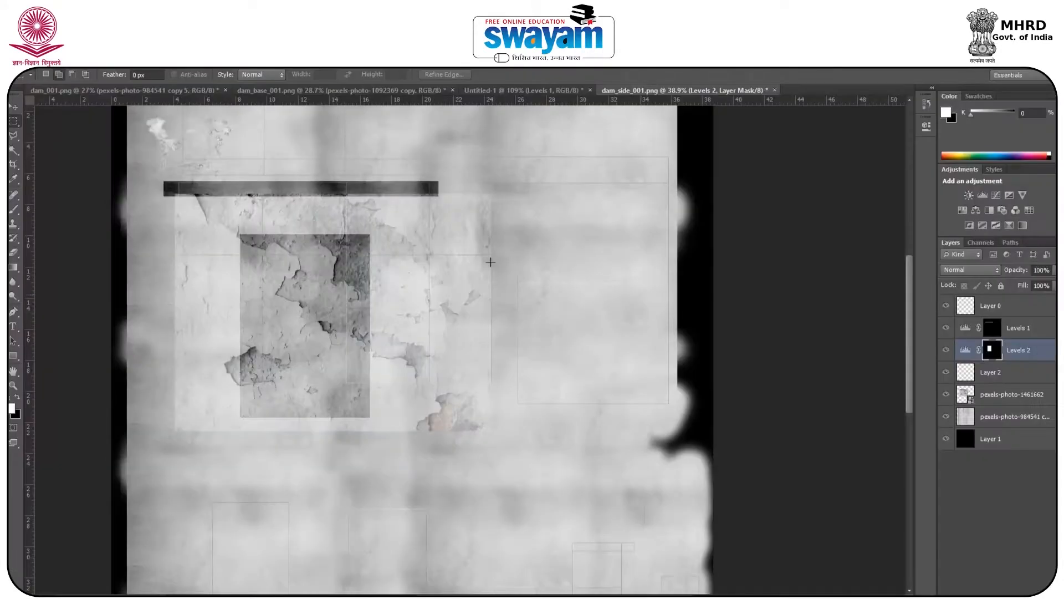
Step: In Photoshop, add an empty layer and a masked Levels adjustment with black input 130 over the side wall shell's upper strip
{"action": "scroll", "coordinate": [490, 260], "scroll_direction": "up", "scroll_amount": 4, "text": "alt"}
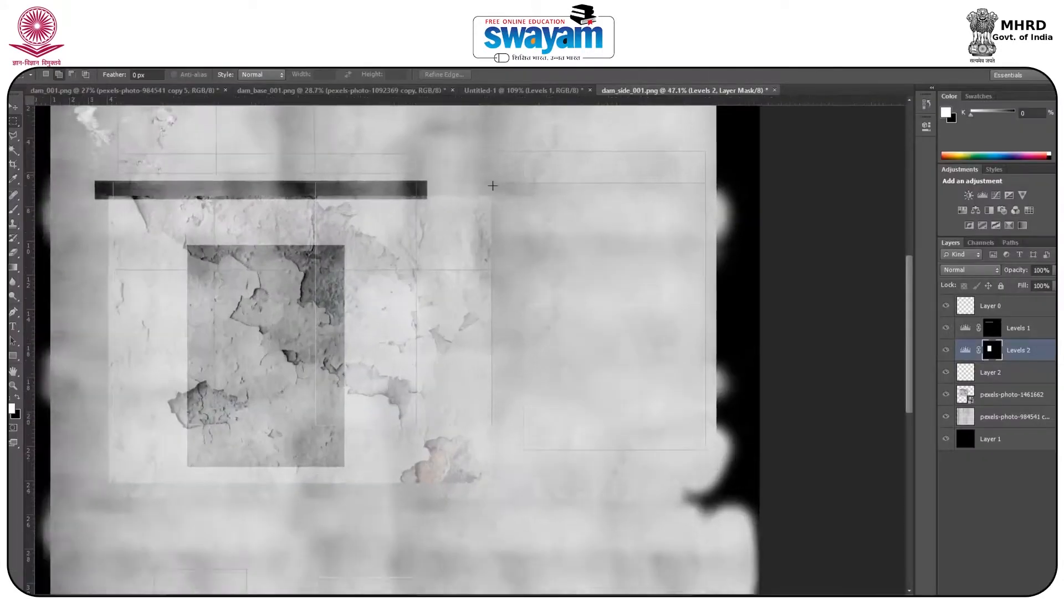
{"action": "left_click_drag", "start_coordinate": [442, 131], "coordinate": [839, 194]}
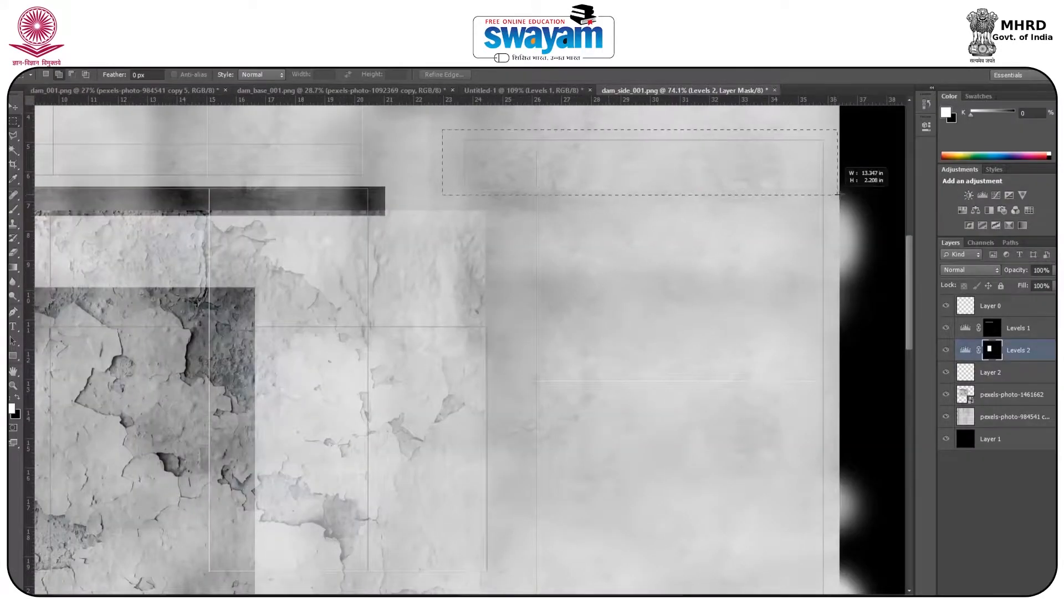
{"action": "left_click", "coordinate": [1034, 594]}
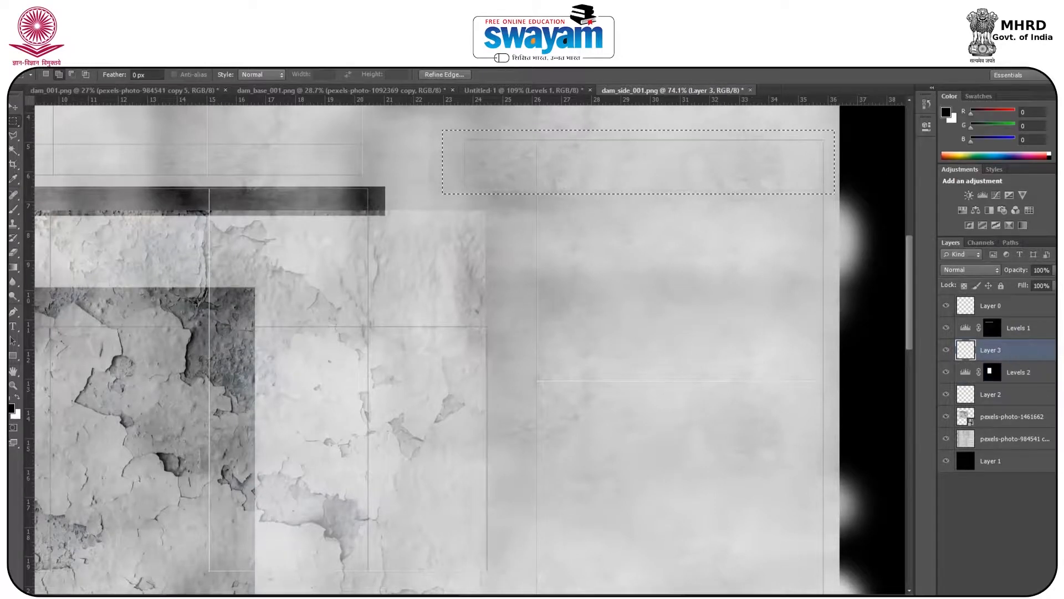
{"action": "left_click", "coordinate": [1003, 594]}
{"action": "left_click", "coordinate": [927, 351]}
{"action": "left_click_drag", "start_coordinate": [778, 235], "coordinate": [839, 224]}
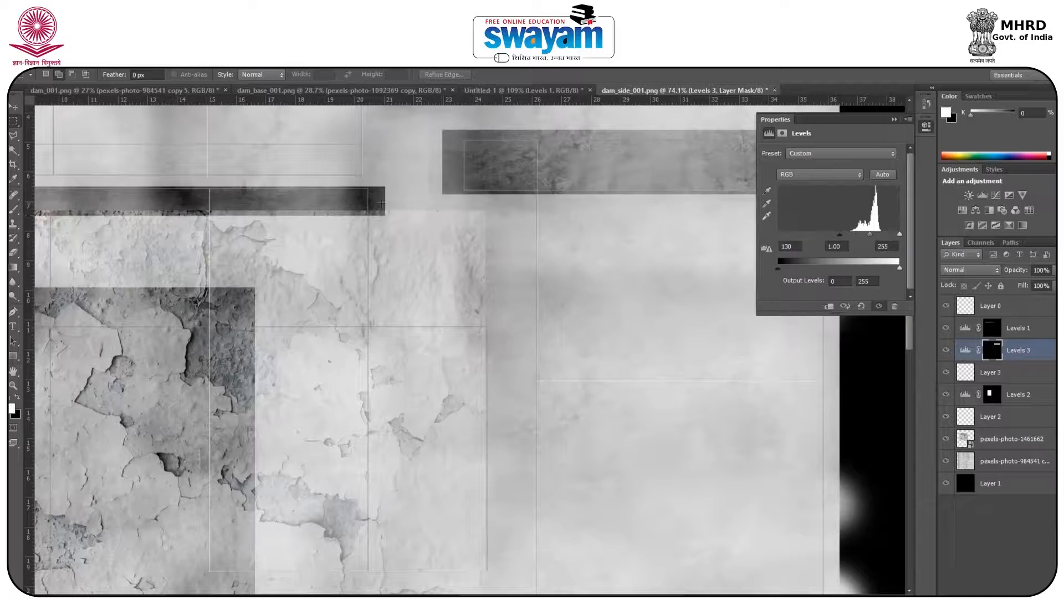
{"action": "left_click", "coordinate": [893, 120]}
Step: Switch to Maya and examine the gateway's walls and the matching UV shells from several distances
{"action": "scroll", "coordinate": [513, 269], "scroll_direction": "down", "scroll_amount": 1}
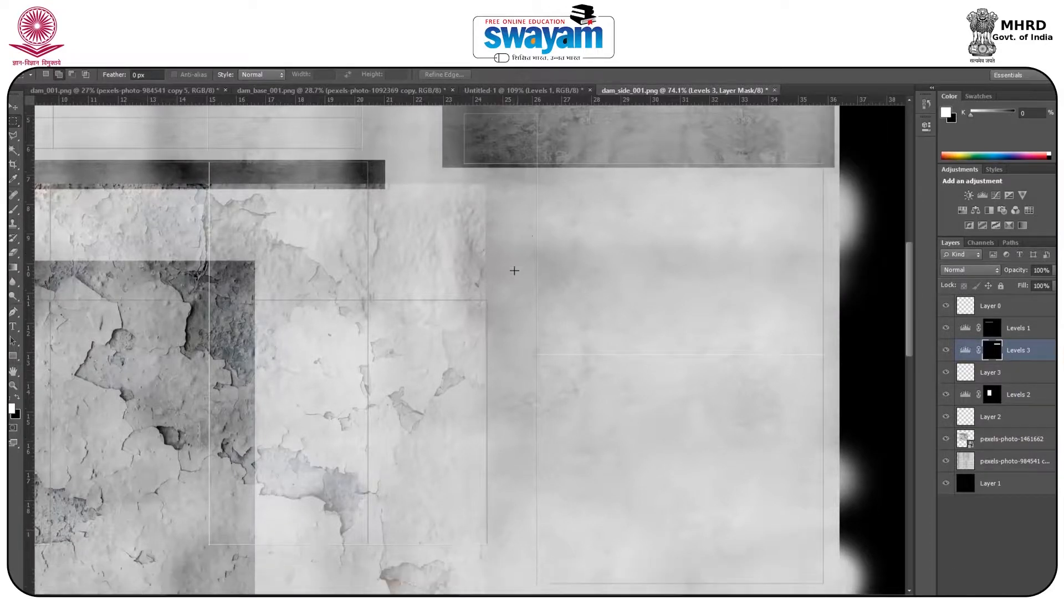
{"action": "scroll", "coordinate": [513, 269], "scroll_direction": "down", "scroll_amount": 6, "text": "alt"}
{"action": "scroll", "coordinate": [525, 299], "scroll_direction": "up", "scroll_amount": 2, "text": "alt"}
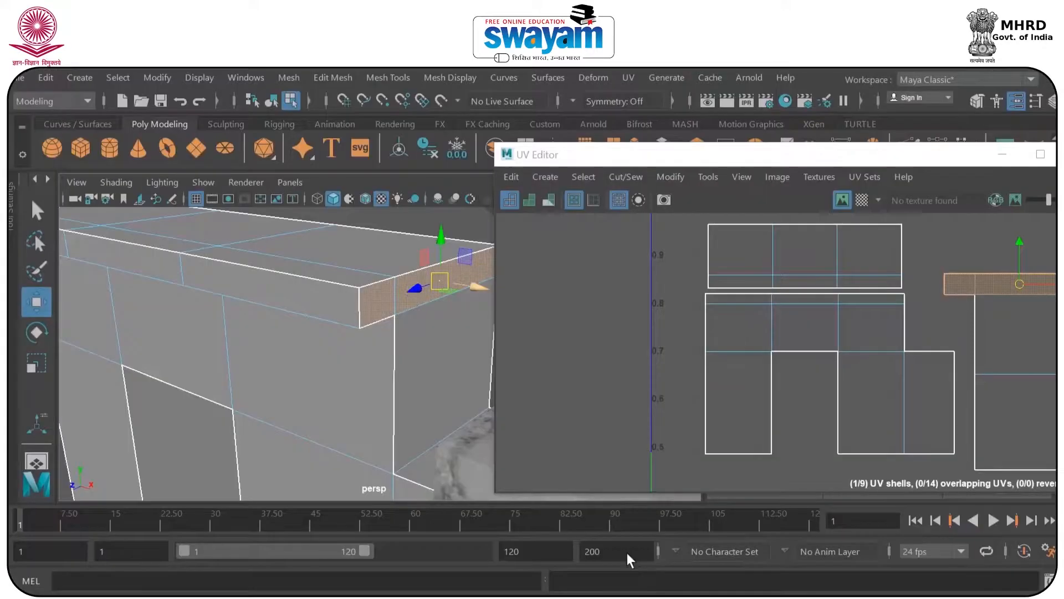
{"action": "left_click_drag", "start_coordinate": [301, 374], "coordinate": [320, 360], "text": "alt"}
{"action": "scroll", "coordinate": [320, 360], "scroll_direction": "down", "scroll_amount": 3}
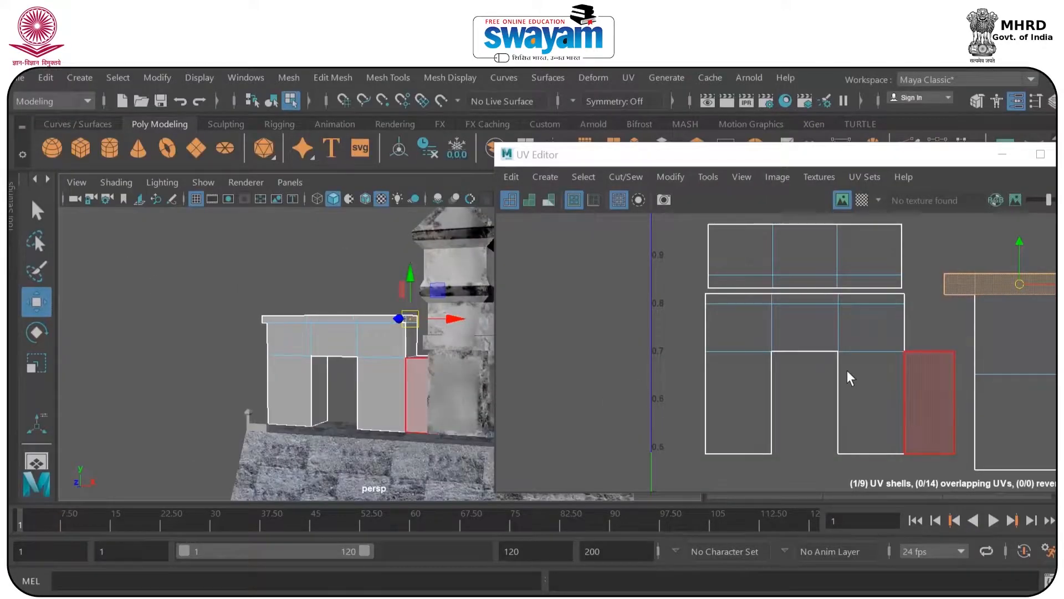
{"action": "scroll", "coordinate": [848, 384], "scroll_direction": "down", "scroll_amount": 5}
{"action": "middle_click_drag", "start_coordinate": [848, 385], "coordinate": [788, 274], "text": "alt"}
{"action": "left_click", "coordinate": [751, 383]}
{"action": "left_click_drag", "start_coordinate": [244, 428], "coordinate": [222, 417], "text": "alt"}
{"action": "scroll", "coordinate": [222, 417], "scroll_direction": "up", "scroll_amount": 5}
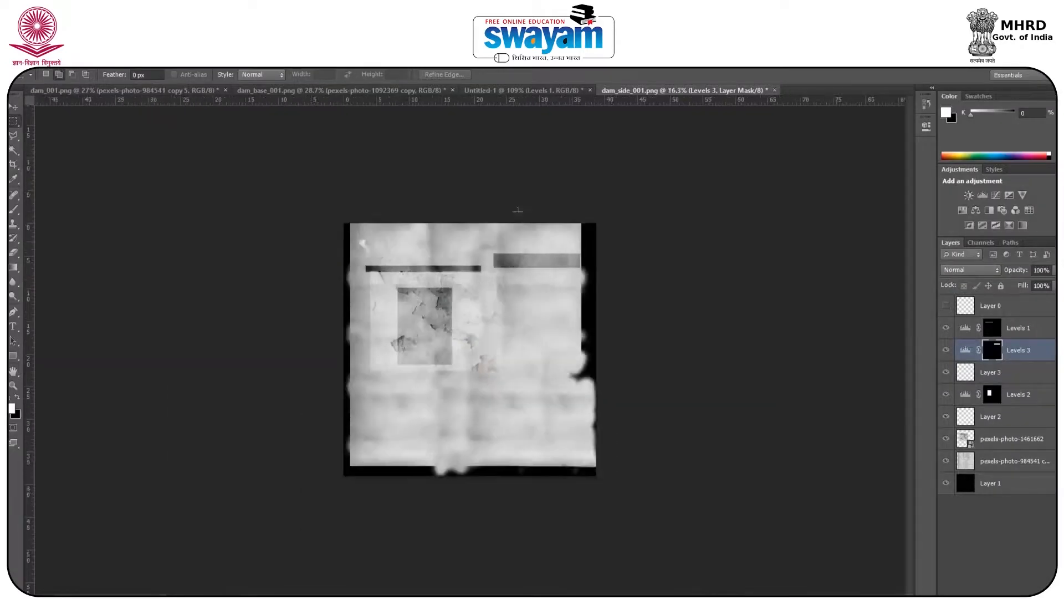
Step: In Photoshop, save the dam_side_001 texture as a JPEG with the Layer 0 UV wireframe hidden
{"action": "scroll", "coordinate": [517, 210], "scroll_direction": "up", "scroll_amount": 3, "text": "alt"}
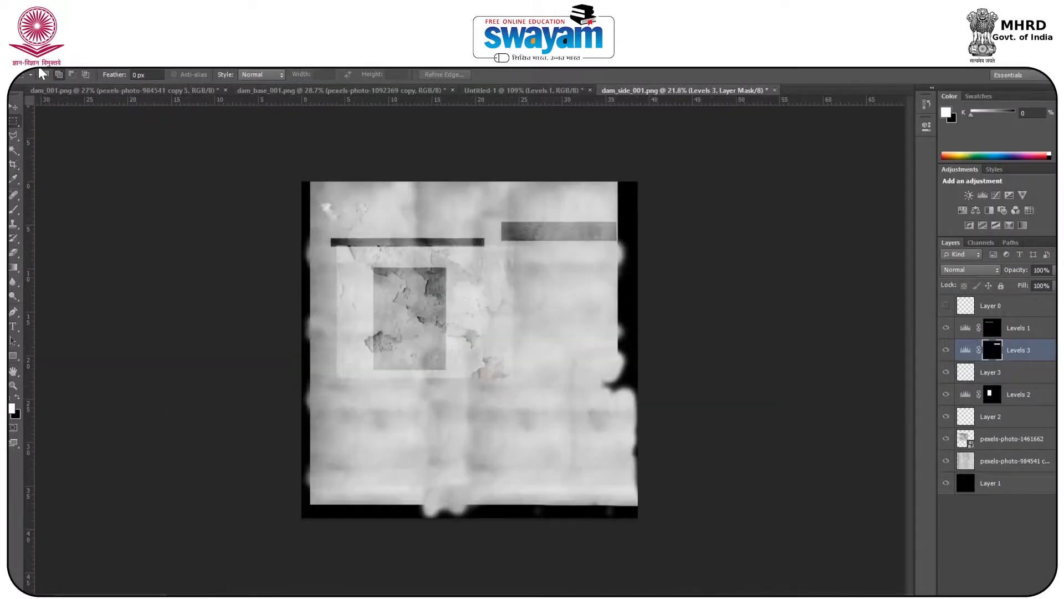
{"action": "key", "text": "ctrl+shift+s"}
{"action": "left_click", "coordinate": [563, 387]}
{"action": "key", "text": "j"}
{"action": "key", "text": "Return"}
{"action": "key", "text": "Return"}
{"action": "key", "text": "Return"}
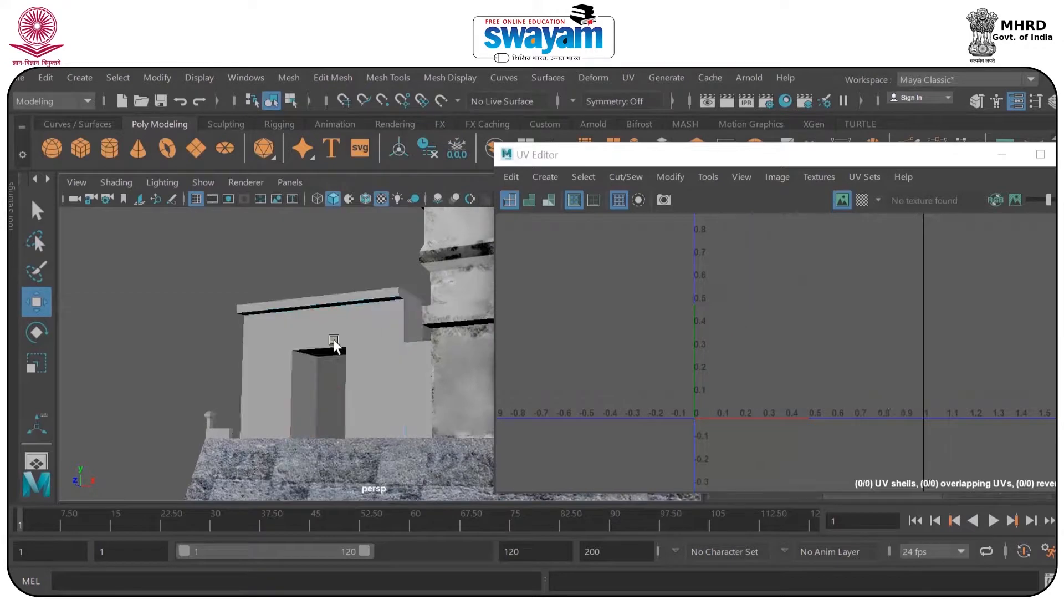
Step: In Maya, assign a new Lambert material to the gateway, delete its construction history and close the UV Editor
{"action": "left_click", "coordinate": [333, 339]}
{"action": "right_click_drag", "start_coordinate": [334, 339], "coordinate": [360, 583]}
{"action": "left_click", "coordinate": [643, 200]}
{"action": "left_click", "coordinate": [46, 78]}
{"action": "mouse_move", "coordinate": [125, 273]}
{"action": "left_click", "coordinate": [319, 276]}
{"action": "left_click", "coordinate": [1059, 154]}
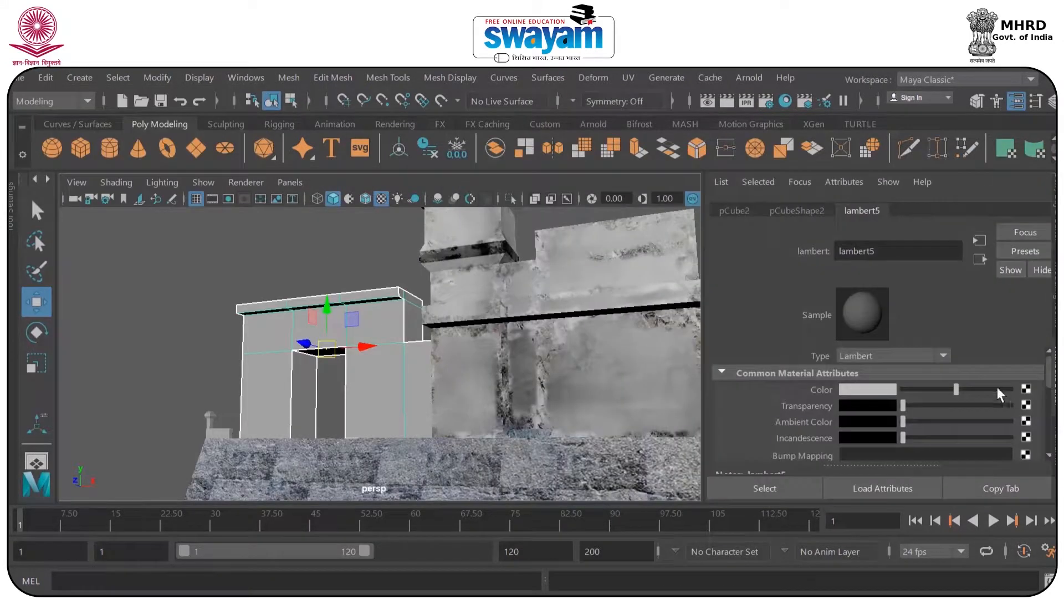
Step: Map the dam_side_001 JPEG as a file texture onto the color of the gateway's Lambert material
{"action": "left_click", "coordinate": [1028, 390]}
{"action": "left_click", "coordinate": [542, 380]}
{"action": "left_click", "coordinate": [1031, 428]}
{"action": "left_click", "coordinate": [364, 463]}
{"action": "type", "text": "dam"}
{"action": "left_click", "coordinate": [325, 533]}
{"action": "left_click", "coordinate": [728, 463]}
Step: Open the barricade post's UVs in the UV Editor and move its three post-shaped shells into the 0-1 tile
{"action": "left_click_drag", "start_coordinate": [384, 270], "coordinate": [684, 290], "text": "alt"}
{"action": "scroll", "coordinate": [251, 295], "scroll_direction": "up", "scroll_amount": 5}
{"action": "left_click", "coordinate": [240, 316]}
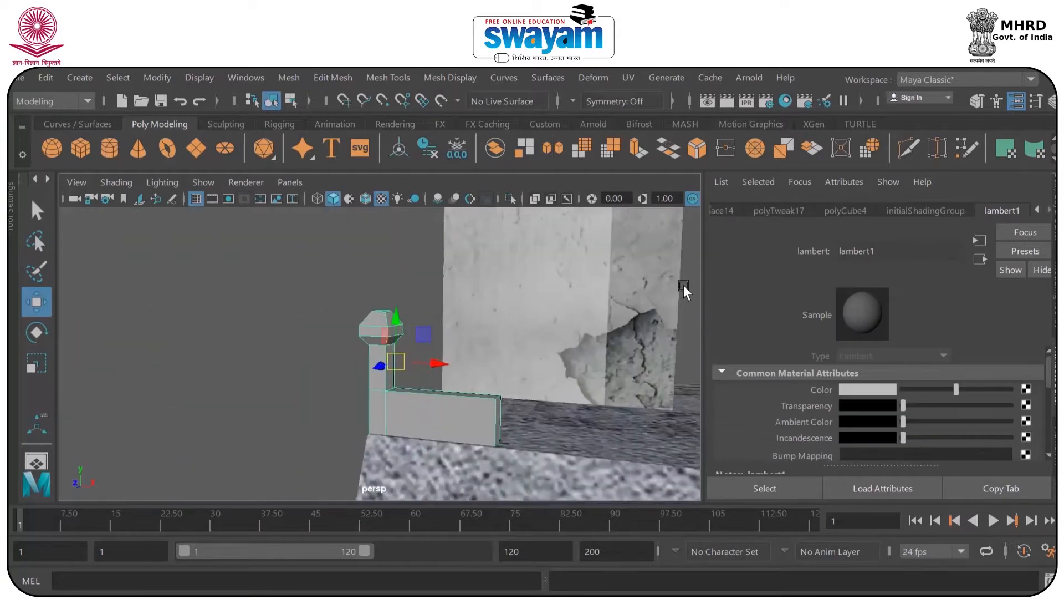
{"action": "scroll", "coordinate": [382, 265], "scroll_direction": "up", "scroll_amount": 4}
{"action": "left_click", "coordinate": [627, 77]}
{"action": "left_click", "coordinate": [646, 96]}
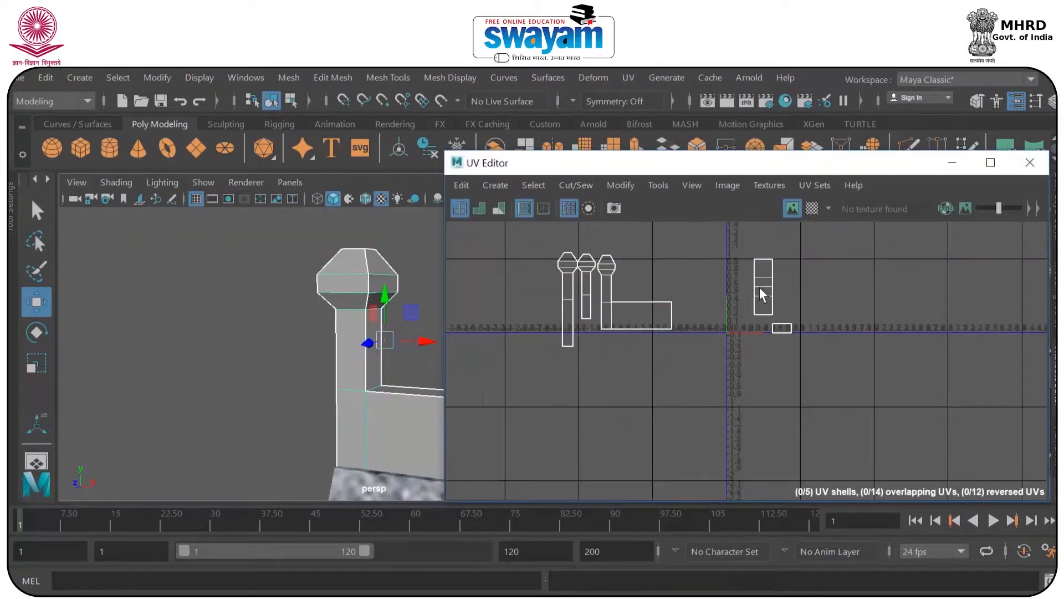
{"action": "key", "text": "w"}
{"action": "left_click_drag", "start_coordinate": [676, 300], "coordinate": [785, 283]}
{"action": "scroll", "coordinate": [795, 290], "scroll_direction": "up", "scroll_amount": 5}
{"action": "middle_click_drag", "start_coordinate": [798, 292], "coordinate": [704, 374], "text": "alt"}
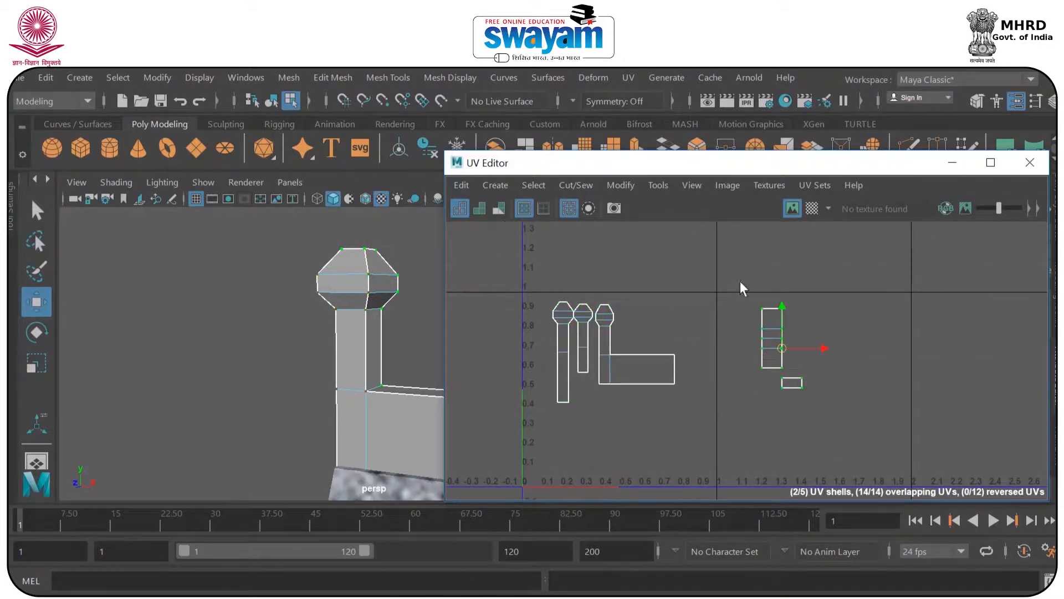
Step: Enlarge the three post-shaped UV shells and fit the two small shells below them inside the 0-1 tile
{"action": "left_click_drag", "start_coordinate": [684, 393], "coordinate": [684, 394]}
{"action": "right_click_drag", "start_coordinate": [594, 371], "coordinate": [518, 342]}
{"action": "left_click_drag", "start_coordinate": [488, 250], "coordinate": [617, 414]}
{"action": "key", "text": "r"}
{"action": "left_click_drag", "start_coordinate": [615, 354], "coordinate": [628, 371]}
{"action": "key", "text": "w"}
{"action": "left_click_drag", "start_coordinate": [674, 444], "coordinate": [597, 441]}
Step: Export a PNG UV snapshot of all the barricade's shells to the Desktop as dam_barricate_001
{"action": "right_click_drag", "start_coordinate": [579, 322], "coordinate": [657, 321]}
{"action": "left_click_drag", "start_coordinate": [475, 261], "coordinate": [748, 502]}
{"action": "left_click", "coordinate": [727, 185]}
{"action": "left_click", "coordinate": [758, 470]}
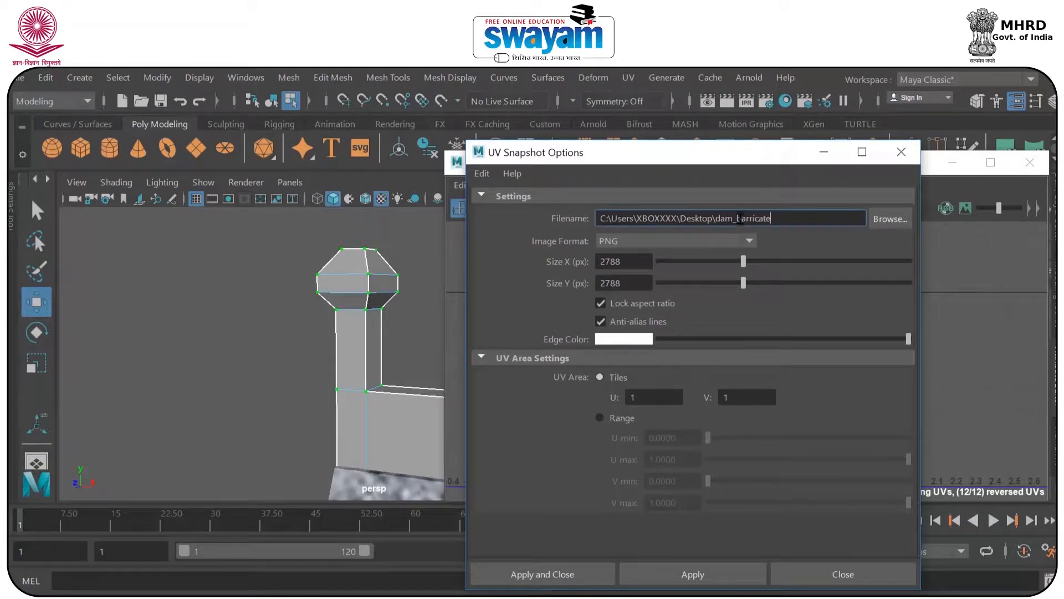
{"action": "left_click", "coordinate": [889, 219]}
{"action": "left_click", "coordinate": [718, 461]}
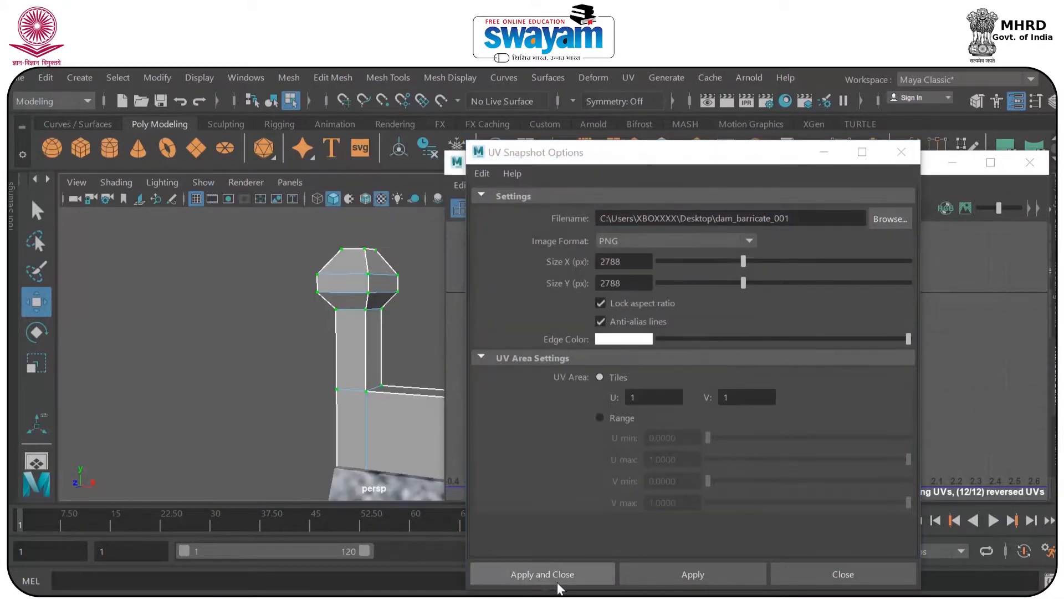
{"action": "left_click", "coordinate": [546, 574]}
{"action": "left_click", "coordinate": [952, 162]}
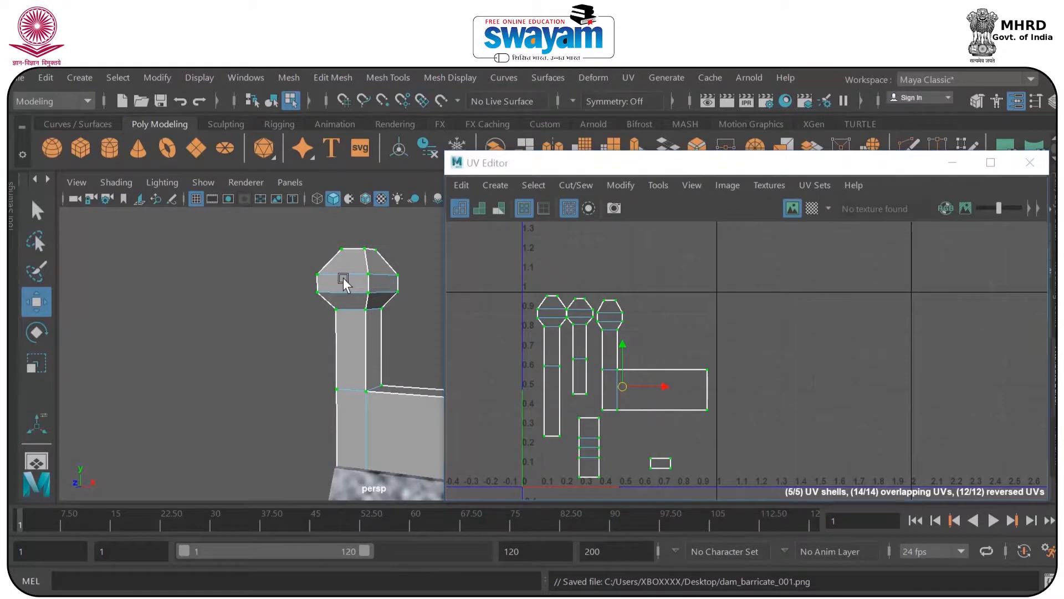
Step: Switch to Photoshop and open the dam_barricate_001 UV snapshot, with a black layer beneath the wireframe
{"action": "left_click", "coordinate": [348, 275]}
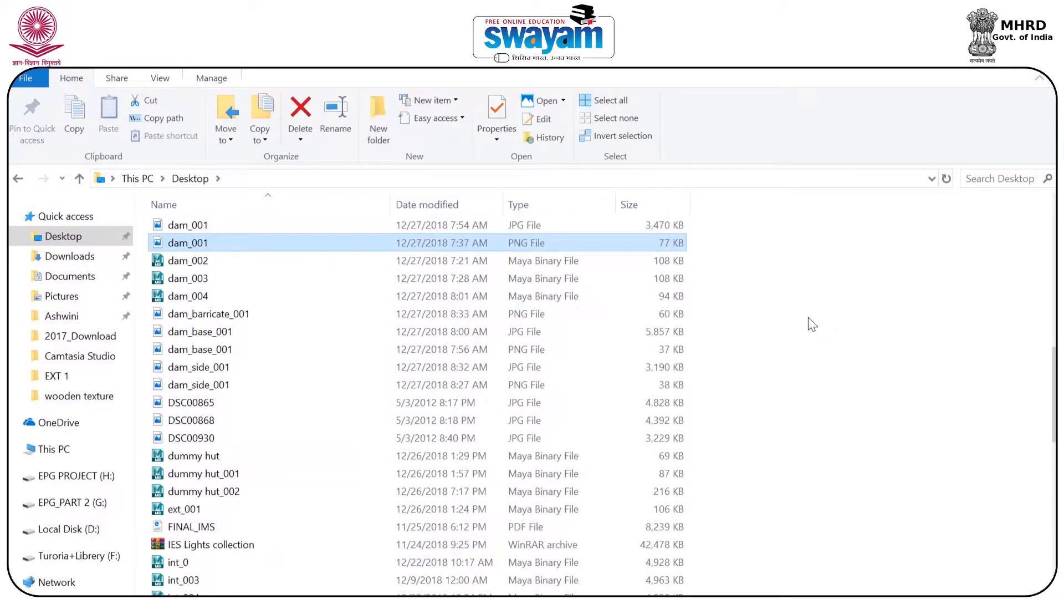
{"action": "scroll", "coordinate": [318, 316], "scroll_direction": "down", "scroll_amount": 1}
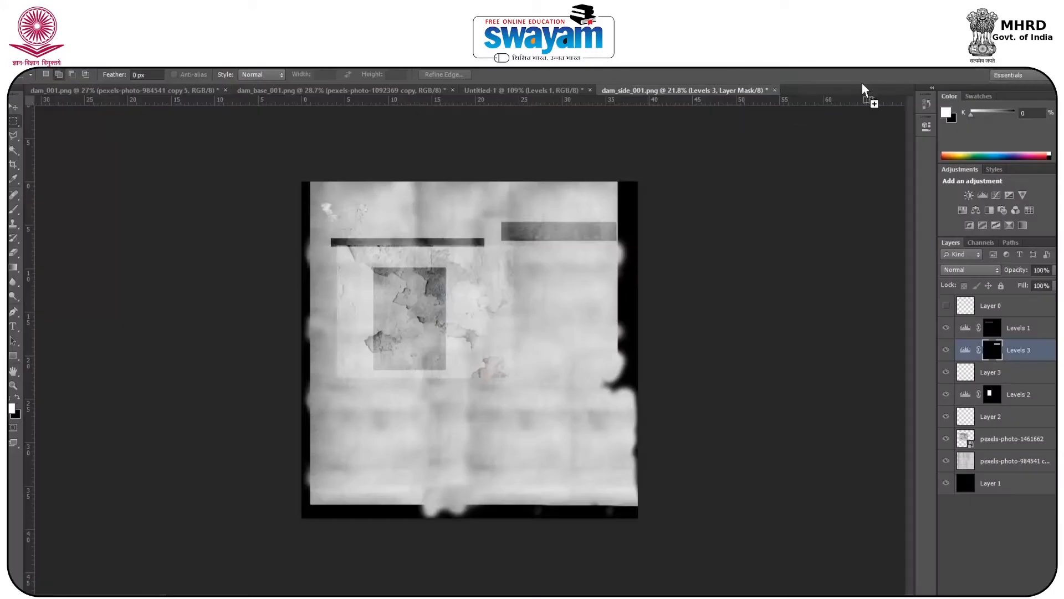
{"action": "left_click_drag", "start_coordinate": [862, 83], "coordinate": [865, 89]}
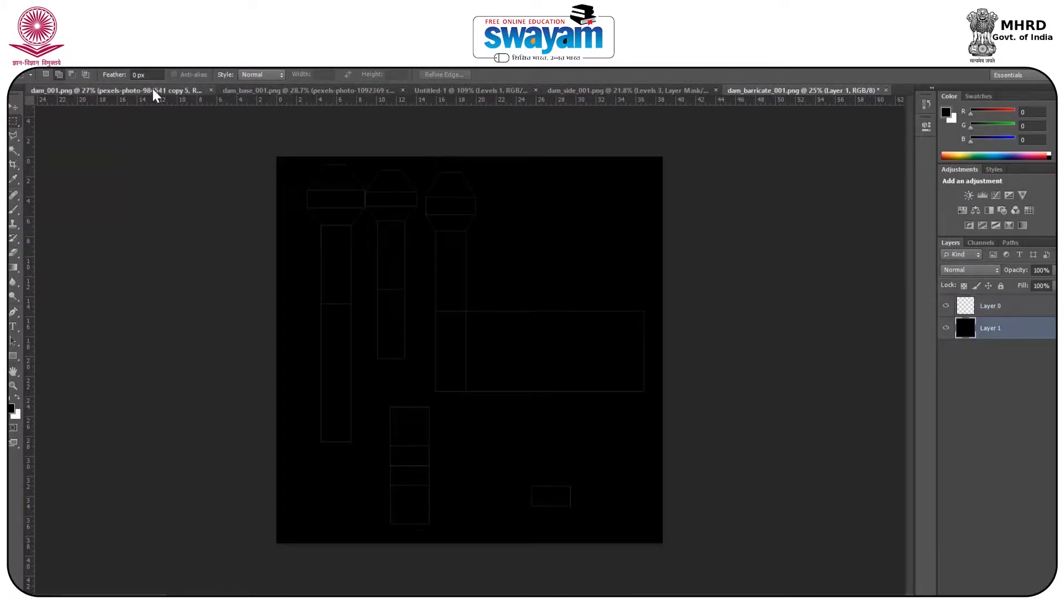
Step: Place pexels-photo-921776 from the cement texture folder and scale it over the upper part of the canvas
{"action": "left_click_drag", "start_coordinate": [191, 249], "coordinate": [250, 204]}
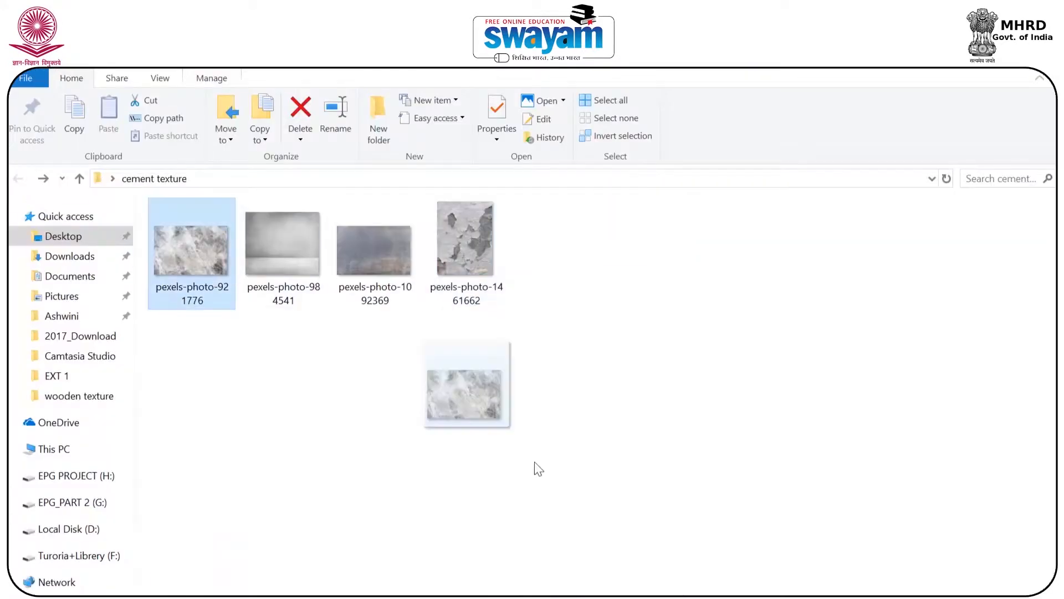
{"action": "left_click_drag", "start_coordinate": [541, 396], "coordinate": [661, 480], "text": "shift"}
{"action": "left_click_drag", "start_coordinate": [417, 268], "coordinate": [419, 220]}
{"action": "left_click_drag", "start_coordinate": [250, 432], "coordinate": [262, 424], "text": "shift"}
{"action": "key", "text": "Return"}
Step: Duplicate the cement photo downward to cover the whole canvas, erase the seam between the copies and merge them
{"action": "key", "text": "v"}
{"action": "left_click_drag", "start_coordinate": [561, 378], "coordinate": [545, 535], "text": "alt"}
{"action": "left_click", "coordinate": [998, 350], "text": "shift"}
{"action": "right_click", "coordinate": [1003, 350]}
{"action": "left_click", "coordinate": [838, 261]}
{"action": "left_click", "coordinate": [998, 409]}
{"action": "left_click", "coordinate": [1004, 330]}
{"action": "left_click", "coordinate": [17, 252]}
{"action": "mouse_move", "coordinate": [320, 305]}
{"action": "left_mouse_down"}
{"action": "mouse_move", "coordinate": [551, 297]}
{"action": "mouse_move", "coordinate": [504, 352]}
{"action": "left_mouse_up"}
{"action": "left_click", "coordinate": [14, 108]}
{"action": "left_click", "coordinate": [998, 354], "text": "shift"}
{"action": "right_click", "coordinate": [997, 354]}
{"action": "left_click", "coordinate": [843, 456]}
Step: Lower the cement layer's opacity to 64% and lasso the middle cap bands of the three post shells, hiding the layer to see the wireframe
{"action": "scroll", "coordinate": [393, 217], "scroll_direction": "up", "scroll_amount": 3, "text": "alt"}
{"action": "left_click_drag", "start_coordinate": [1022, 270], "coordinate": [1001, 274]}
{"action": "key", "text": "l"}
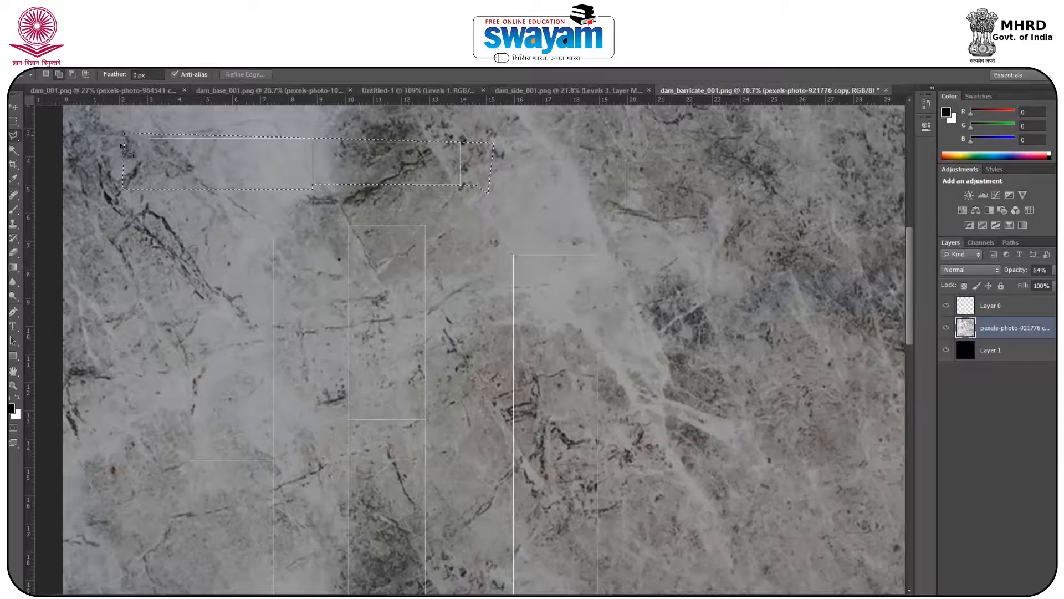
{"action": "scroll", "coordinate": [404, 166], "scroll_direction": "down", "scroll_amount": 2, "text": "alt"}
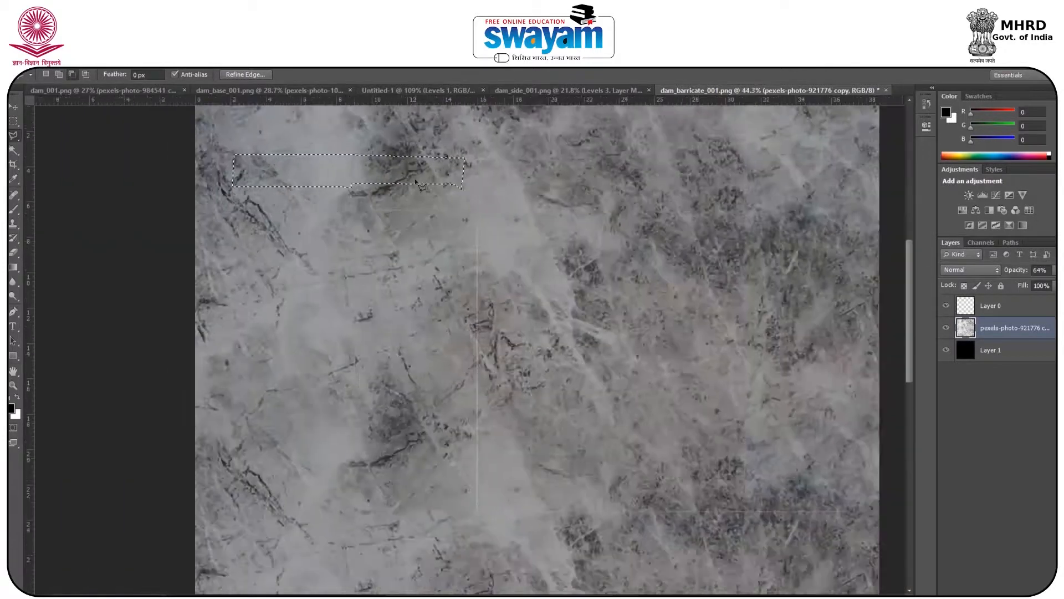
{"action": "scroll", "coordinate": [692, 287], "scroll_direction": "up", "scroll_amount": 1, "text": "alt"}
{"action": "left_click", "coordinate": [946, 327]}
{"action": "scroll", "coordinate": [405, 183], "scroll_direction": "up", "scroll_amount": 3, "text": "alt"}
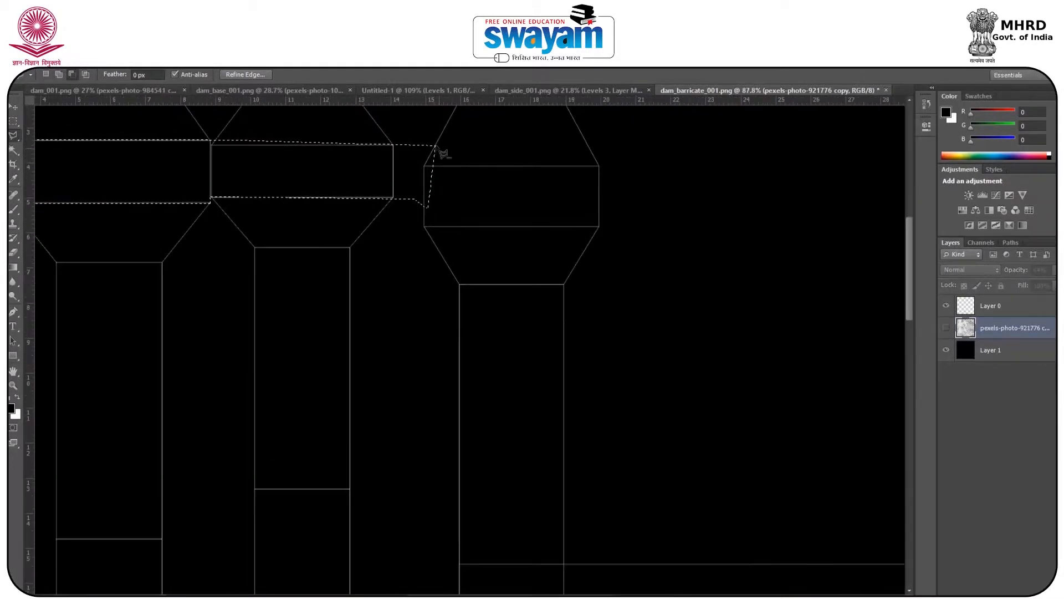
{"action": "left_click", "coordinate": [424, 165]}
{"action": "left_click", "coordinate": [640, 165]}
{"action": "left_click", "coordinate": [624, 227]}
{"action": "double_click", "coordinate": [416, 228]}
{"action": "scroll", "coordinate": [407, 256], "scroll_direction": "down", "scroll_amount": 8, "text": "alt"}
{"action": "scroll", "coordinate": [411, 261], "scroll_direction": "up", "scroll_amount": 3, "text": "alt"}
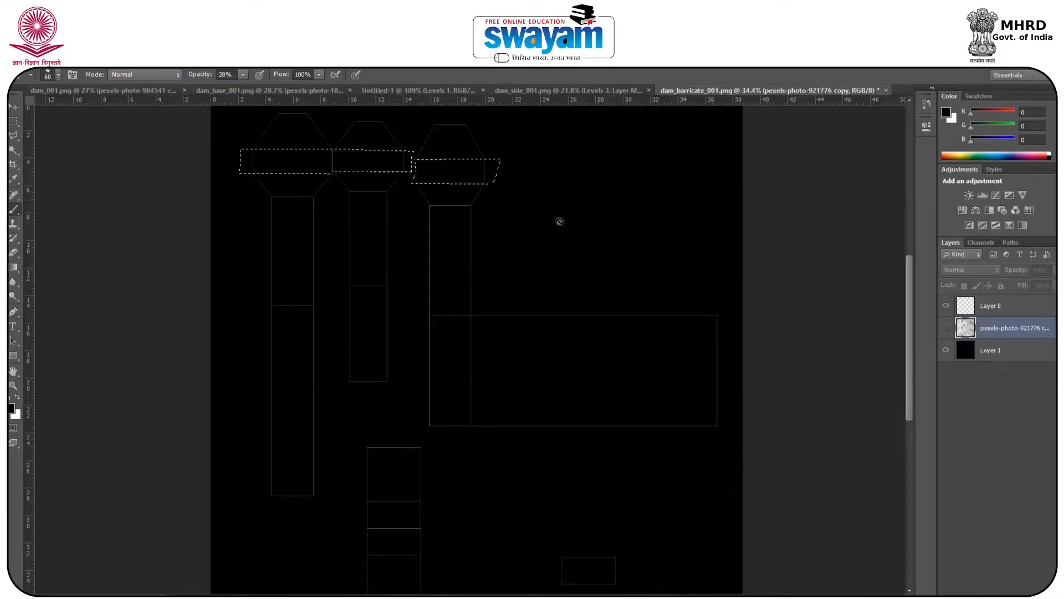
Step: Show the cement layer, add an empty layer and darken the selected cap bands with a masked Levels adjustment by raising the black input
{"action": "left_click", "coordinate": [946, 328]}
{"action": "left_click", "coordinate": [1033, 593]}
{"action": "left_click", "coordinate": [1003, 593]}
{"action": "left_click", "coordinate": [909, 347]}
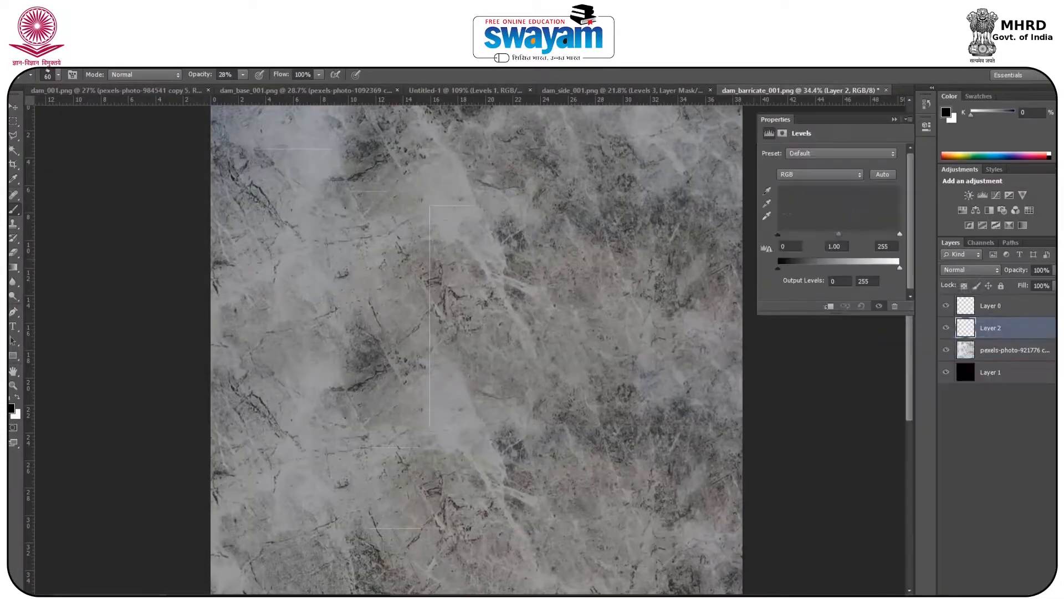
{"action": "left_click_drag", "start_coordinate": [778, 235], "coordinate": [823, 237]}
{"action": "left_click", "coordinate": [895, 120]}
Step: Hide the Layer 0 UV wireframe and save the dam_barricate_001 texture as a JPEG
{"action": "left_click", "coordinate": [947, 306]}
{"action": "scroll", "coordinate": [477, 333], "scroll_direction": "down", "scroll_amount": 5, "text": "alt"}
{"action": "left_click", "coordinate": [33, 61]}
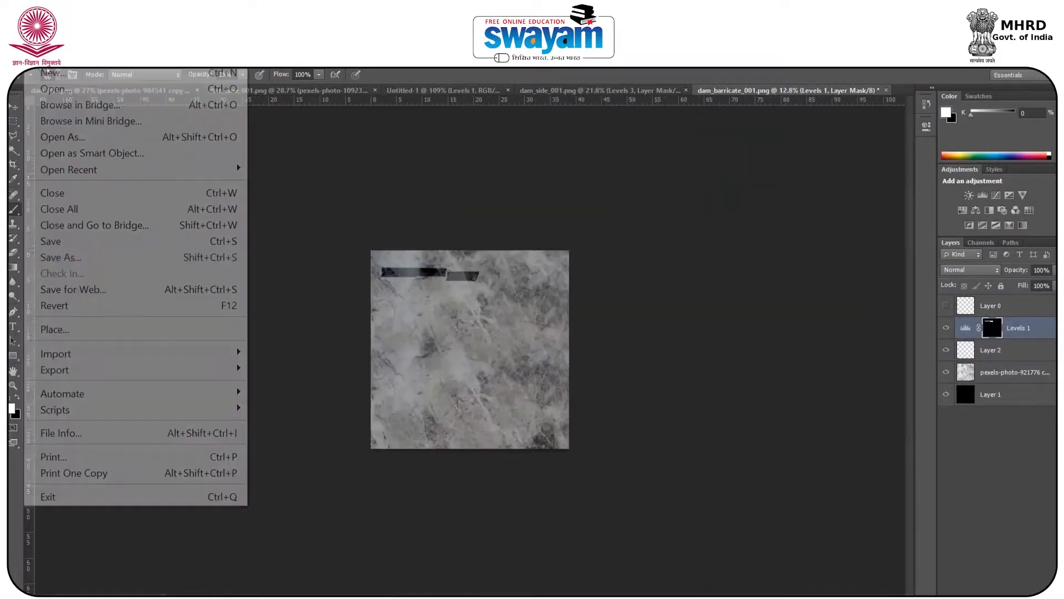
{"action": "left_click", "coordinate": [58, 257]}
{"action": "left_click", "coordinate": [545, 387]}
{"action": "key", "text": "j"}
{"action": "key", "text": "Return"}
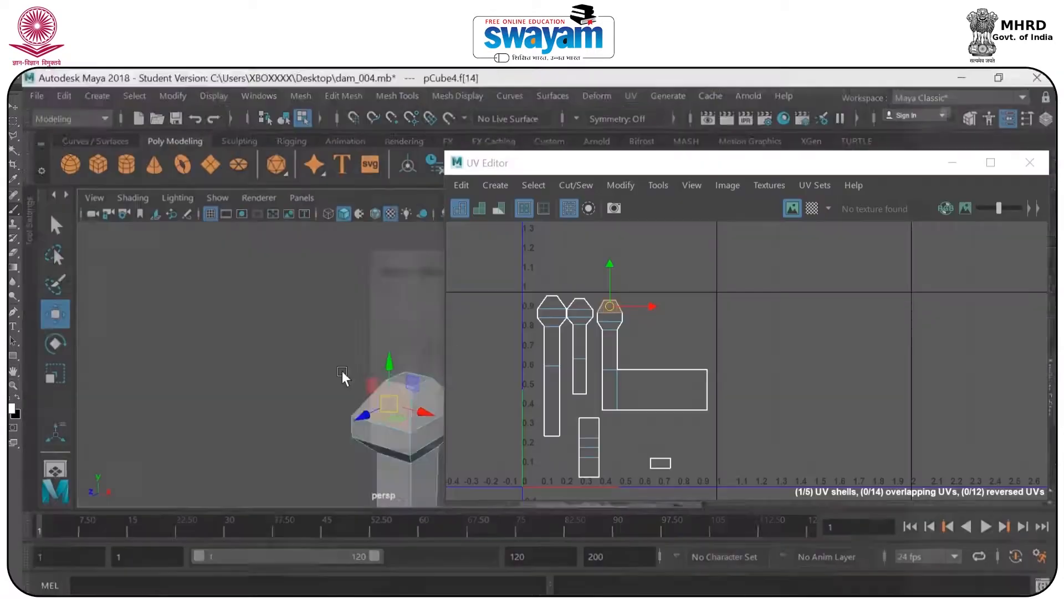
Step: Switch to Maya, assign a new Lambert material to the barricade post and close the UV Editor
{"action": "right_click_drag", "start_coordinate": [365, 161], "coordinate": [446, 145]}
{"action": "right_click_drag", "start_coordinate": [297, 161], "coordinate": [266, 577]}
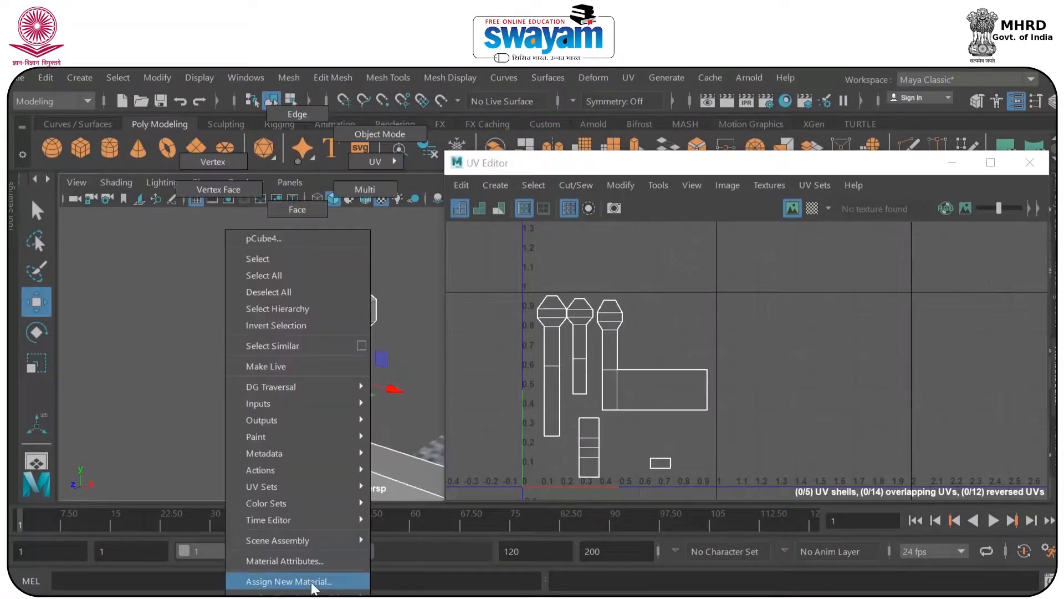
{"action": "left_click", "coordinate": [651, 208]}
{"action": "mouse_move", "coordinate": [266, 352]}
{"action": "left_mouse_down", "text": "alt"}
{"action": "mouse_move", "coordinate": [374, 333]}
{"action": "mouse_move", "coordinate": [277, 340]}
{"action": "left_mouse_up", "text": "alt"}
{"action": "right_click_drag", "start_coordinate": [278, 340], "coordinate": [222, 332], "text": "alt"}
{"action": "left_click_drag", "start_coordinate": [912, 168], "coordinate": [619, 268]}
{"action": "left_click", "coordinate": [736, 263]}
Step: Map dam_barricate_001.jpg as a file texture onto the color of the barricade's Lambert material
{"action": "left_click", "coordinate": [1027, 388]}
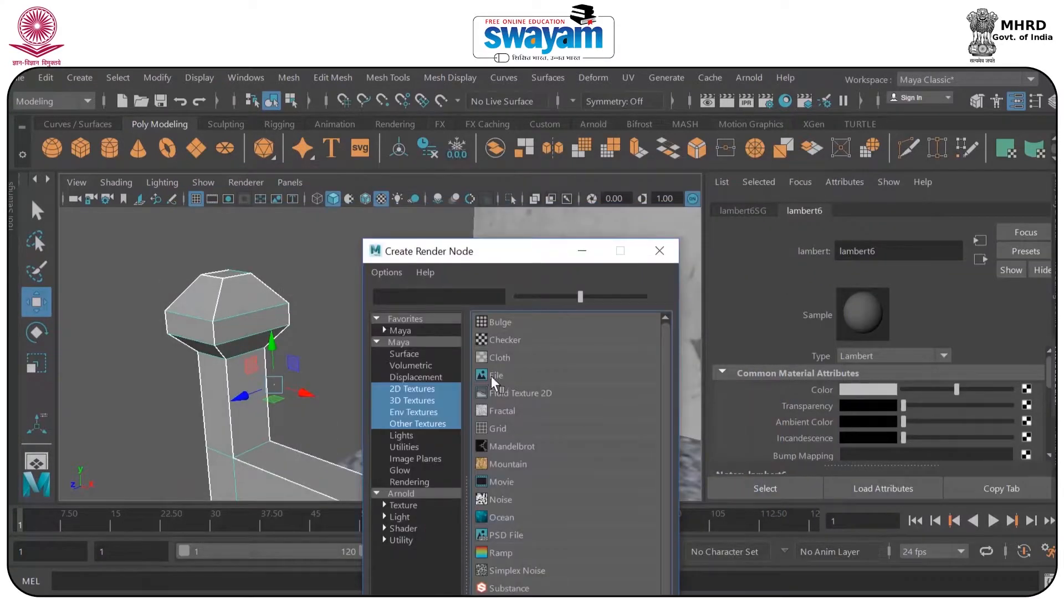
{"action": "left_click", "coordinate": [488, 316]}
{"action": "left_click", "coordinate": [1031, 428]}
{"action": "type", "text": "dam"}
{"action": "left_click", "coordinate": [363, 505]}
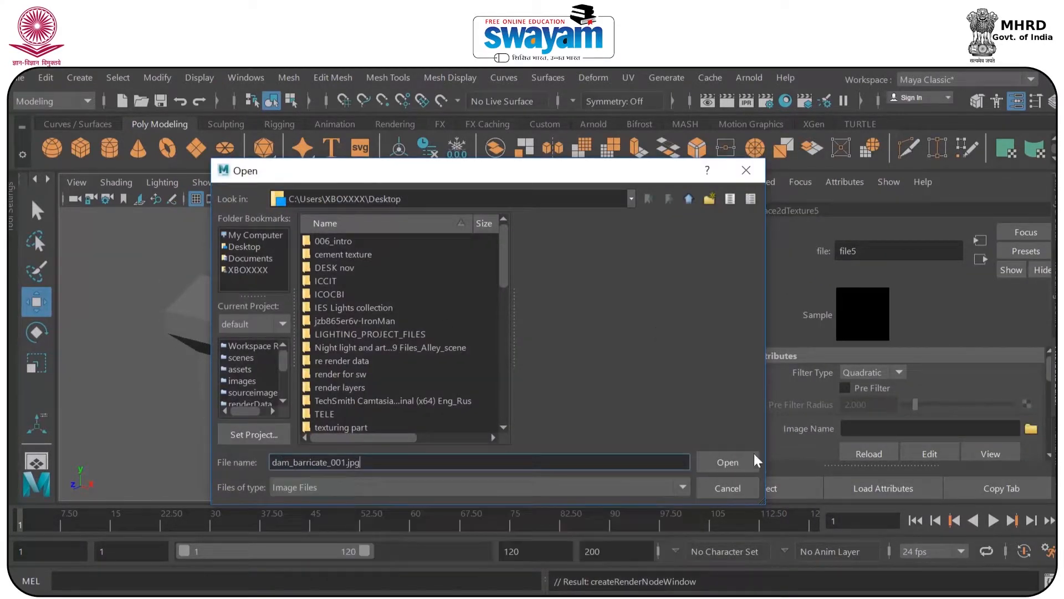
{"action": "left_click", "coordinate": [746, 460]}
{"action": "left_click", "coordinate": [401, 349]}
Step: Check the textured barricade, select it, hide the Attribute Editor and save the dam_004 scene
{"action": "left_click_drag", "start_coordinate": [401, 349], "coordinate": [424, 333], "text": "alt"}
{"action": "middle_click_drag", "start_coordinate": [424, 328], "coordinate": [448, 279], "text": "alt"}
{"action": "scroll", "coordinate": [447, 279], "scroll_direction": "down", "scroll_amount": 7}
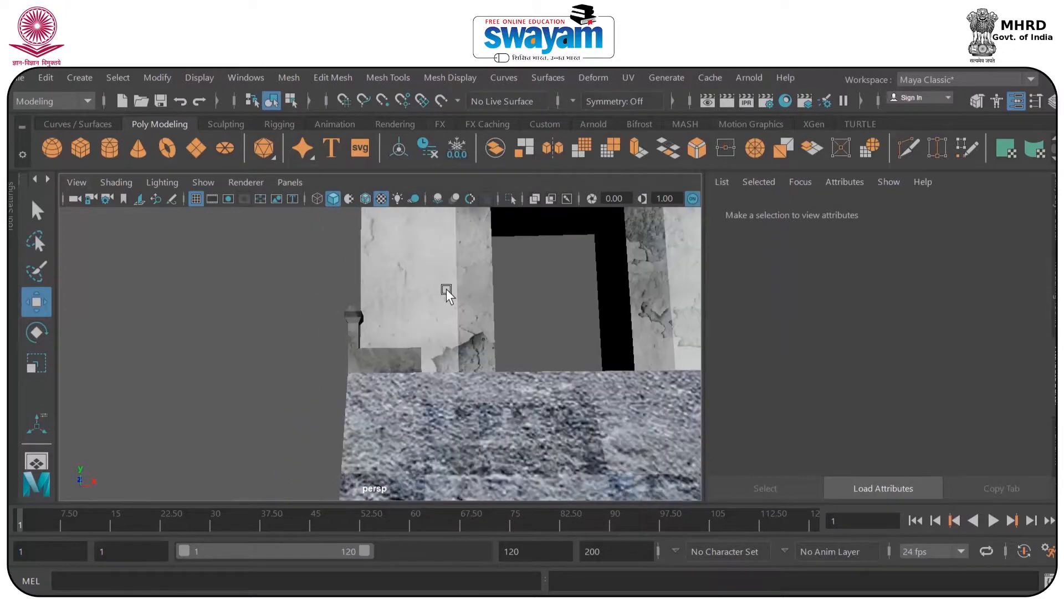
{"action": "scroll", "coordinate": [453, 294], "scroll_direction": "up", "scroll_amount": 7}
{"action": "left_click", "coordinate": [356, 356]}
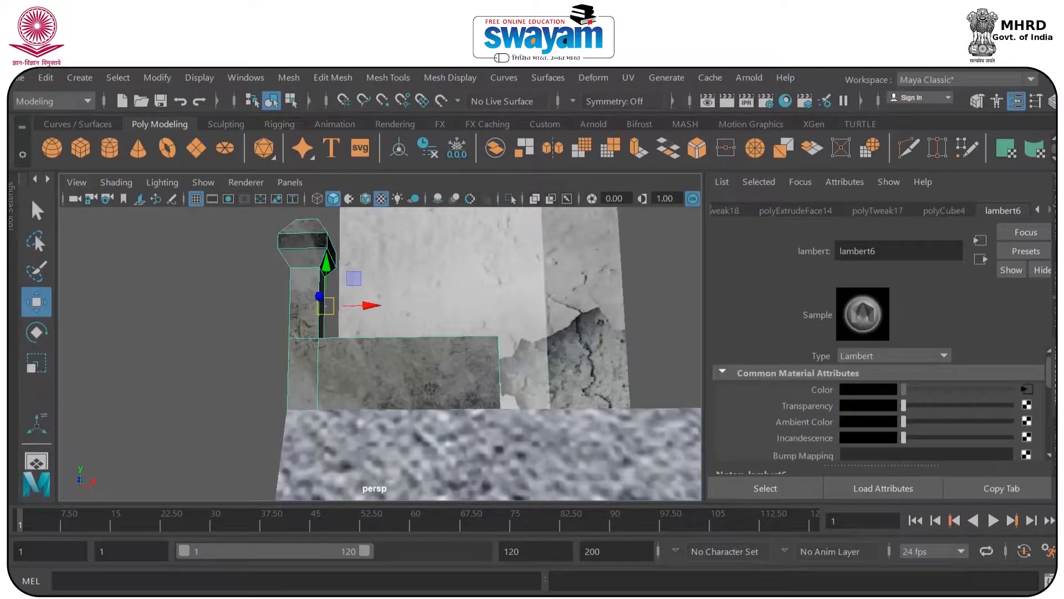
{"action": "key", "text": "ctrl+a"}
{"action": "key", "text": "ctrl+s"}
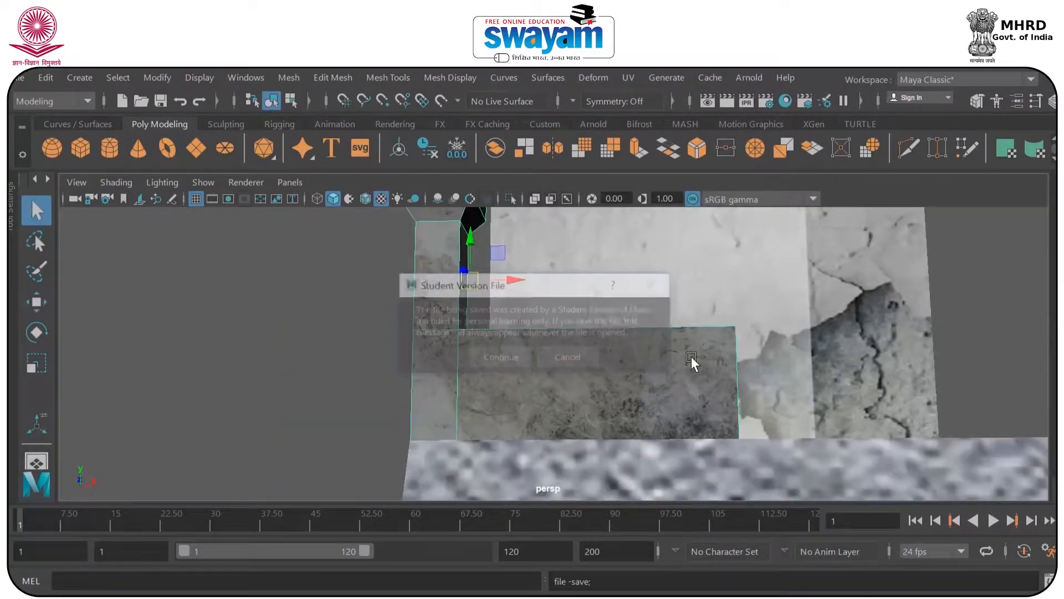
{"action": "left_click", "coordinate": [502, 360]}
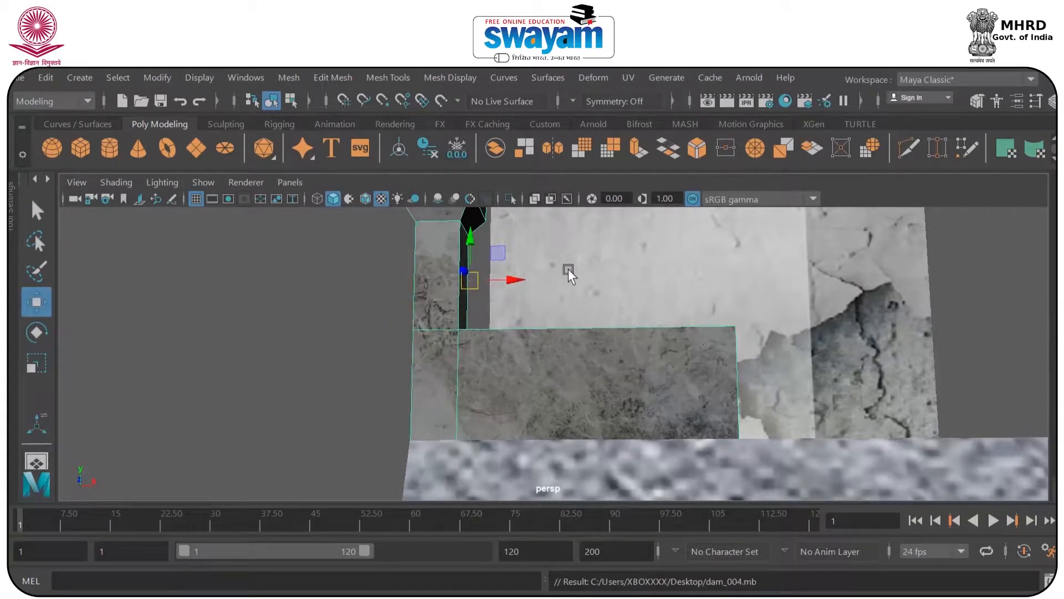
Step: Save the scene under the new name dam_005 on the Desktop, accepting the student version notice
{"action": "scroll", "coordinate": [568, 268], "scroll_direction": "down", "scroll_amount": 2}
{"action": "left_click", "coordinate": [19, 77]}
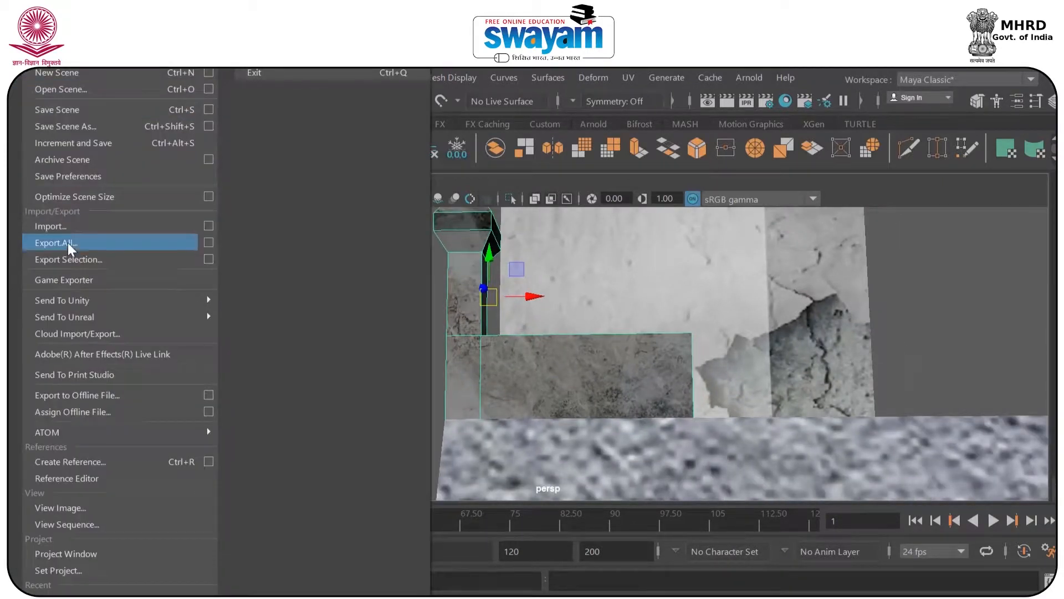
{"action": "left_click", "coordinate": [72, 126]}
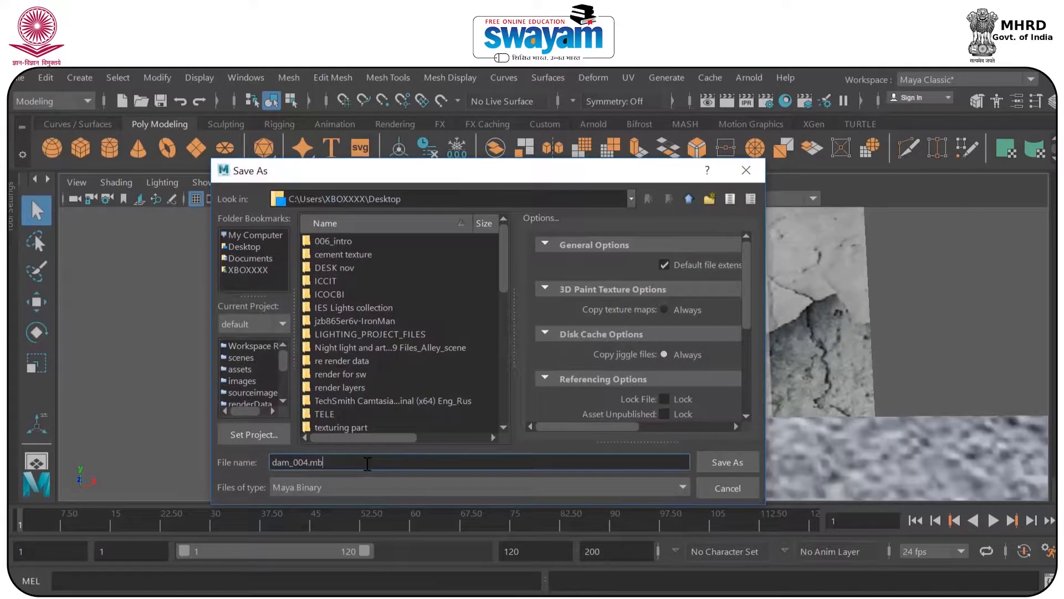
{"action": "key", "text": "BackSpace"}
{"action": "key", "text": "BackSpace"}
{"action": "key", "text": "BackSpace"}
{"action": "key", "text": "BackSpace"}
{"action": "type", "text": "5"}
{"action": "key", "text": "Return"}
{"action": "left_click", "coordinate": [497, 366]}
Step: Scale the four side faces of the post cap's middle band outward so the band overhangs the cap
{"action": "left_click_drag", "start_coordinate": [400, 308], "coordinate": [431, 322], "text": "alt"}
{"action": "scroll", "coordinate": [433, 276], "scroll_direction": "up", "scroll_amount": 3}
{"action": "middle_click_drag", "start_coordinate": [441, 221], "coordinate": [504, 331], "text": "alt"}
{"action": "scroll", "coordinate": [408, 285], "scroll_direction": "up", "scroll_amount": 4}
{"action": "left_click_drag", "start_coordinate": [408, 285], "coordinate": [451, 317], "text": "alt"}
{"action": "right_click_drag", "start_coordinate": [451, 316], "coordinate": [446, 202]}
{"action": "left_click", "coordinate": [416, 294]}
{"action": "left_click", "coordinate": [518, 299], "text": "shift"}
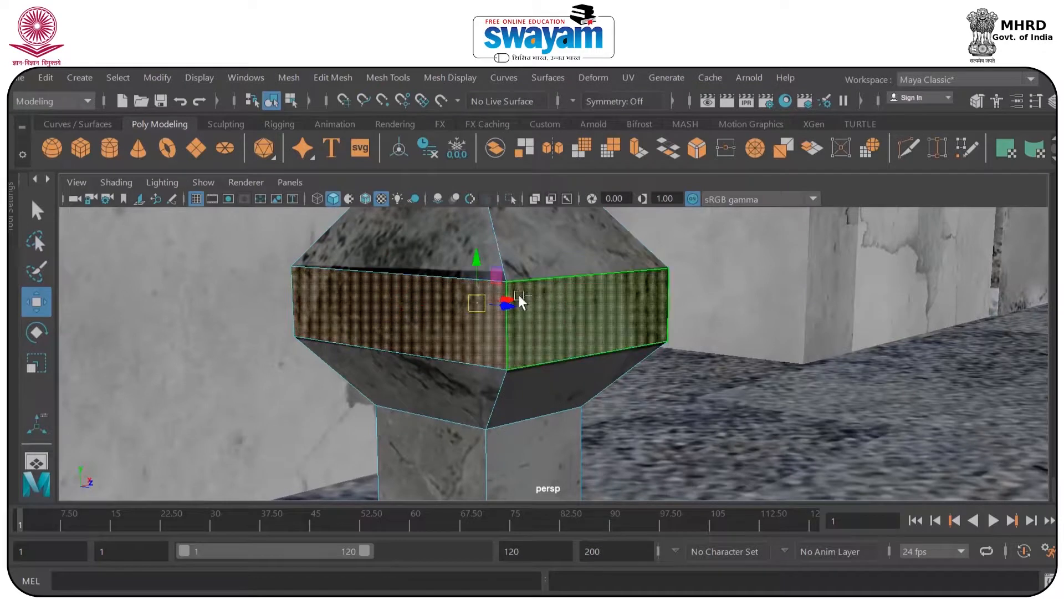
{"action": "scroll", "coordinate": [555, 285], "scroll_direction": "down", "scroll_amount": 3}
{"action": "left_click_drag", "start_coordinate": [556, 285], "coordinate": [380, 334], "text": "alt"}
{"action": "left_click", "coordinate": [522, 311], "text": "shift"}
{"action": "left_click_drag", "start_coordinate": [634, 304], "coordinate": [517, 395], "text": "alt"}
{"action": "left_click", "coordinate": [657, 304], "text": "shift"}
{"action": "scroll", "coordinate": [520, 403], "scroll_direction": "up", "scroll_amount": 5}
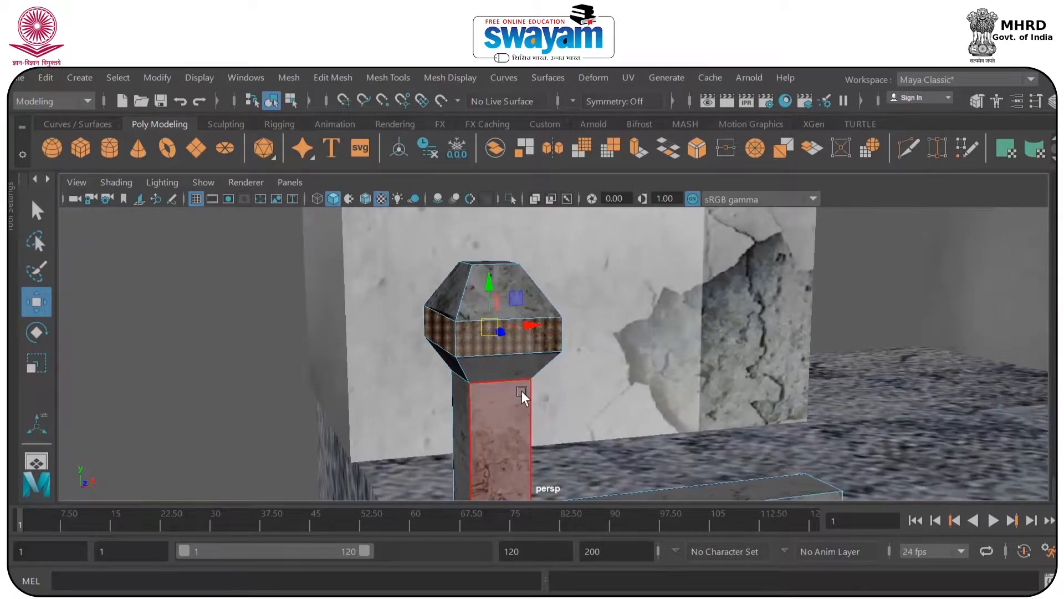
{"action": "key", "text": "r"}
{"action": "left_click_drag", "start_coordinate": [489, 328], "coordinate": [507, 353], "text": "alt"}
{"action": "mouse_move", "coordinate": [562, 403]}
{"action": "left_mouse_down", "text": "alt"}
{"action": "mouse_move", "coordinate": [517, 389]}
{"action": "mouse_move", "coordinate": [572, 410]}
{"action": "left_mouse_up", "text": "alt"}
{"action": "middle_click_drag", "start_coordinate": [572, 411], "coordinate": [533, 253], "text": "alt"}
{"action": "scroll", "coordinate": [533, 325], "scroll_direction": "down", "scroll_amount": 3}
{"action": "middle_click_drag", "start_coordinate": [533, 325], "coordinate": [510, 381], "text": "alt"}
{"action": "key", "text": "w"}
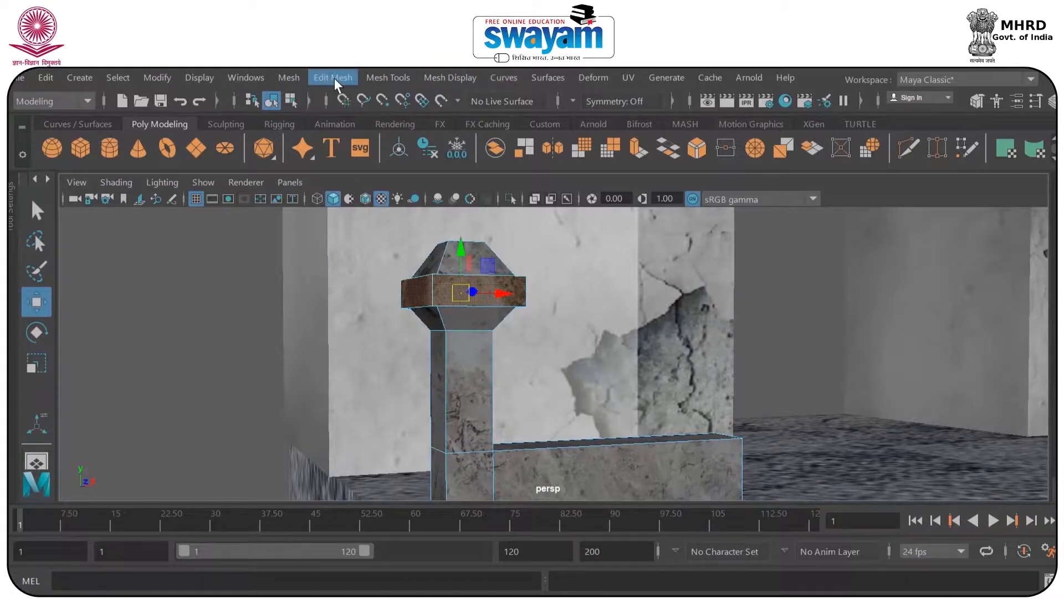
Step: Insert vertical edge loops close to both side edges of the post's front face with Insert Edge Loop
{"action": "left_click", "coordinate": [388, 78]}
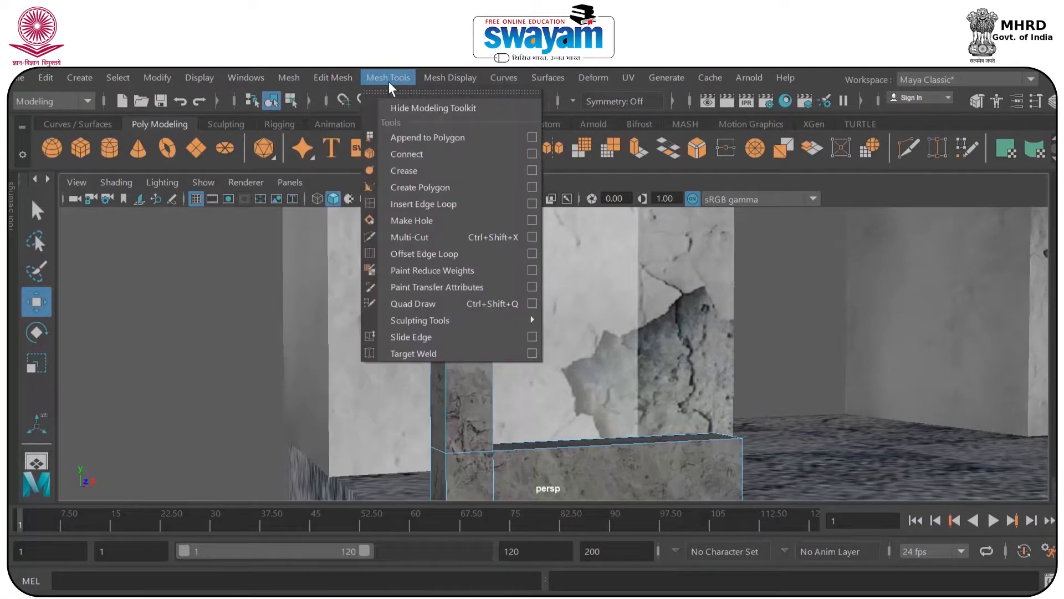
{"action": "left_click", "coordinate": [422, 204]}
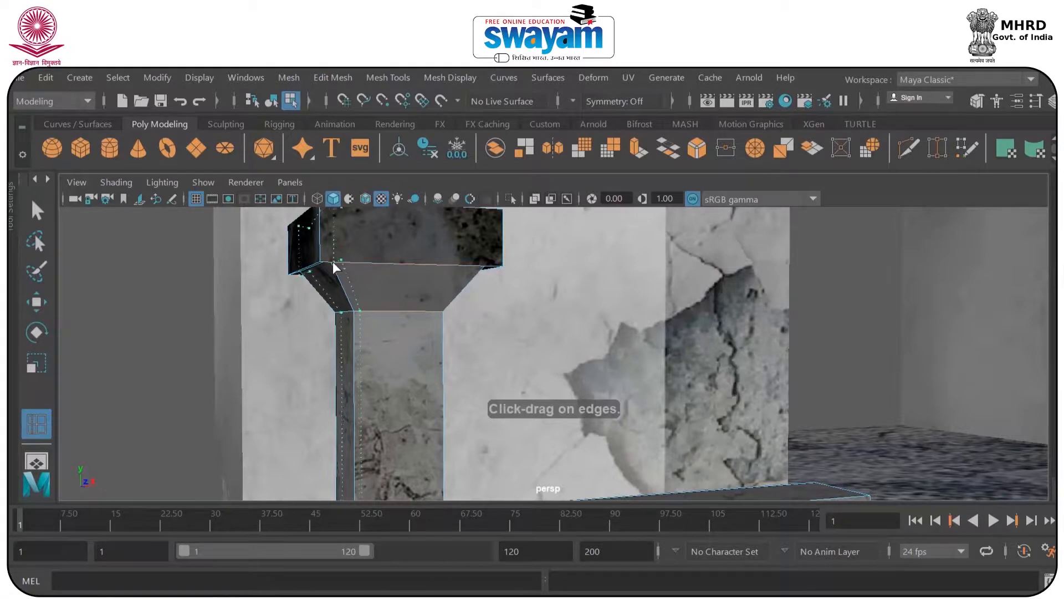
{"action": "left_click", "coordinate": [328, 259]}
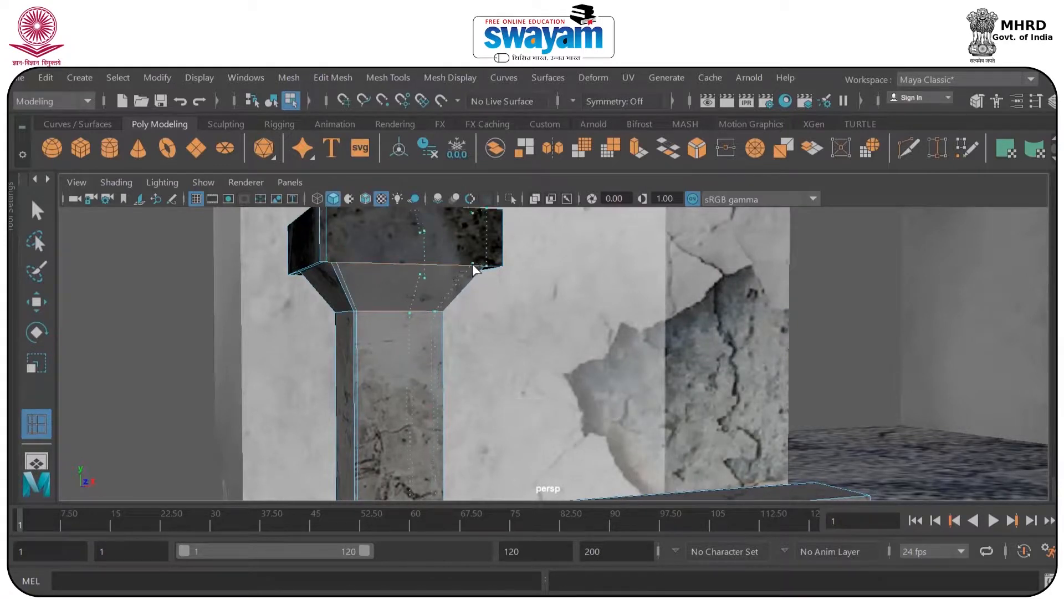
{"action": "left_click", "coordinate": [480, 264]}
Step: Insert edge loops close to the edges of the cap's overhanging band and the base of its sloped top
{"action": "left_click_drag", "start_coordinate": [477, 263], "coordinate": [468, 319], "text": "alt"}
{"action": "left_click_drag", "start_coordinate": [489, 259], "coordinate": [399, 298], "text": "alt"}
{"action": "left_click_drag", "start_coordinate": [334, 260], "coordinate": [324, 240]}
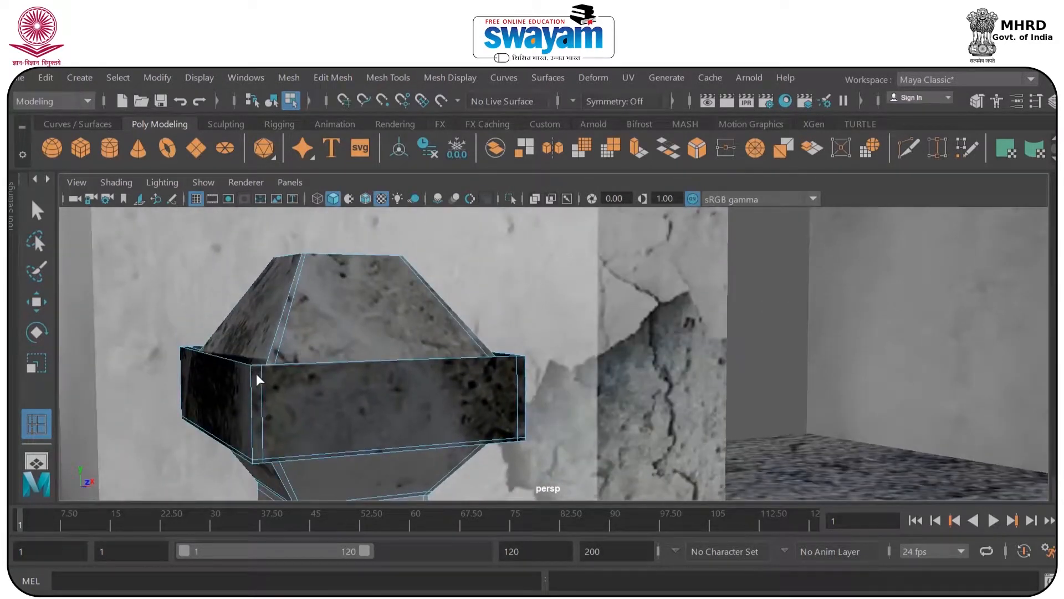
{"action": "left_click", "coordinate": [258, 375]}
{"action": "left_click", "coordinate": [251, 370]}
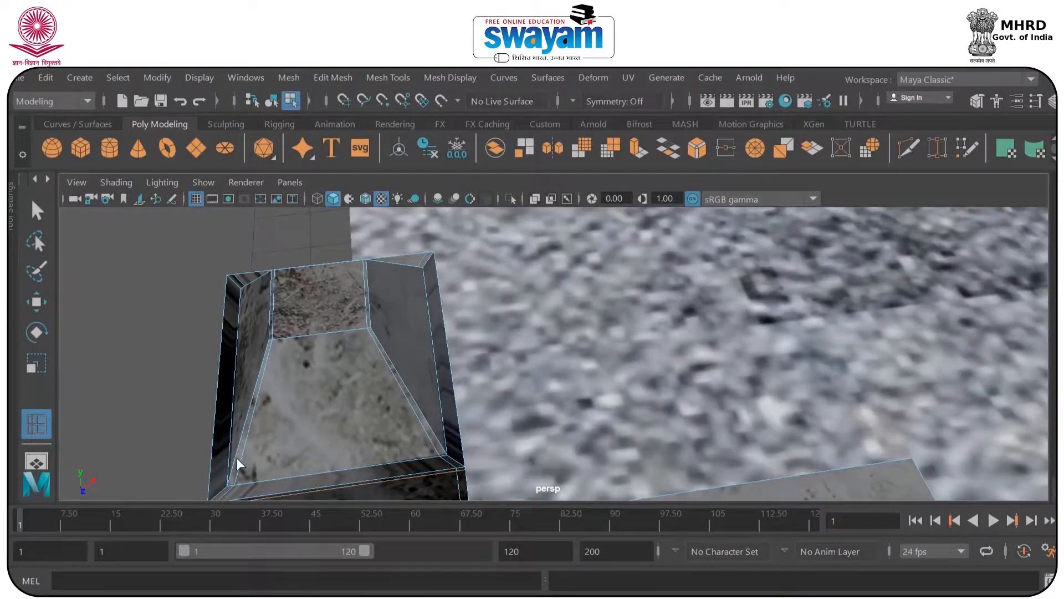
{"action": "left_click", "coordinate": [230, 479]}
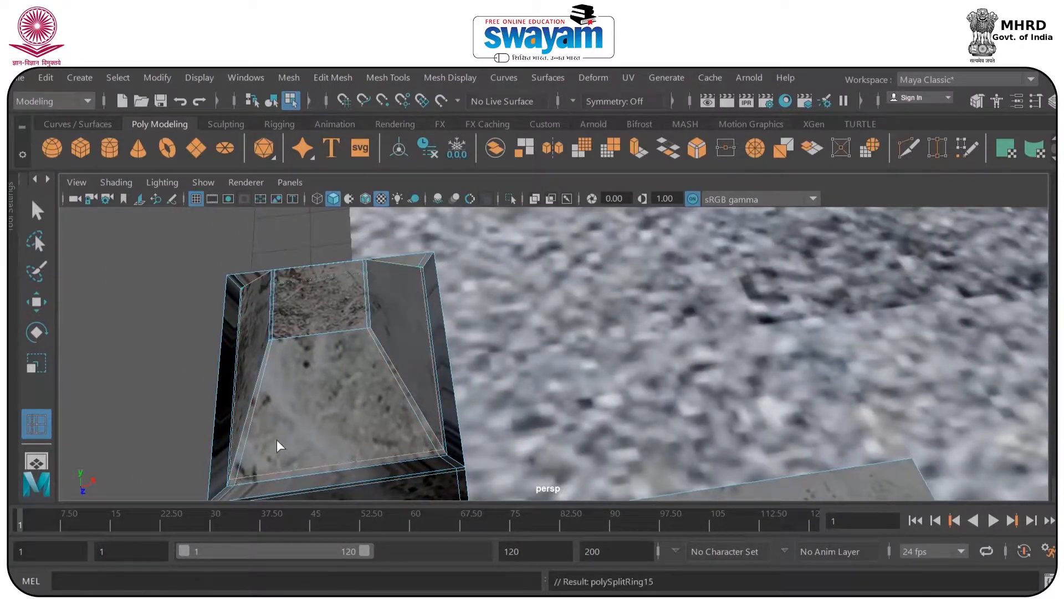
Step: Insert edge loops close to the edges of the post cap's flat top and preview the barricade smoothed
{"action": "left_click", "coordinate": [271, 340]}
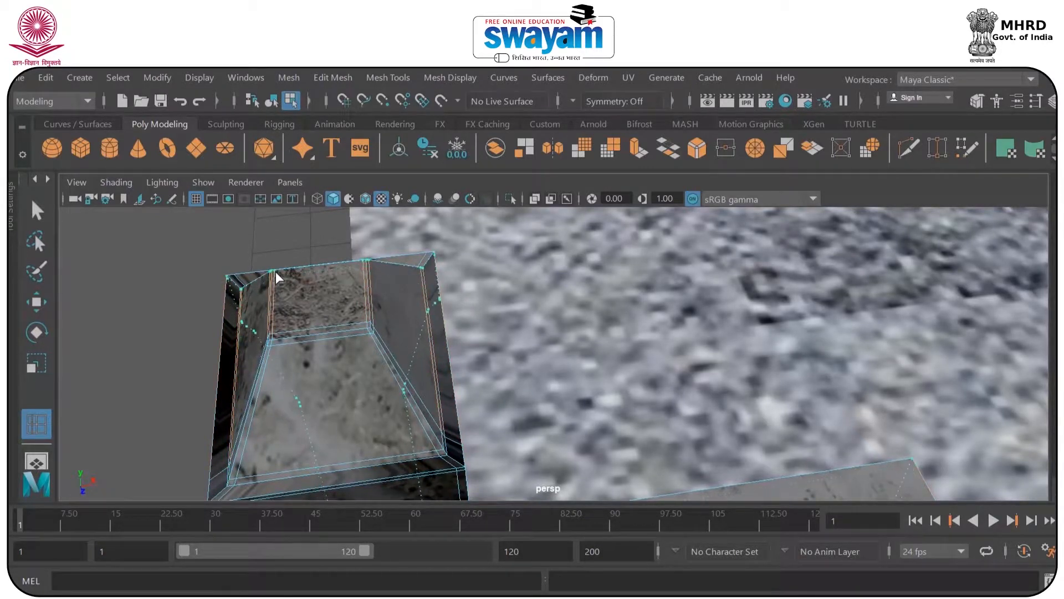
{"action": "left_click_drag", "start_coordinate": [275, 274], "coordinate": [348, 320], "text": "alt"}
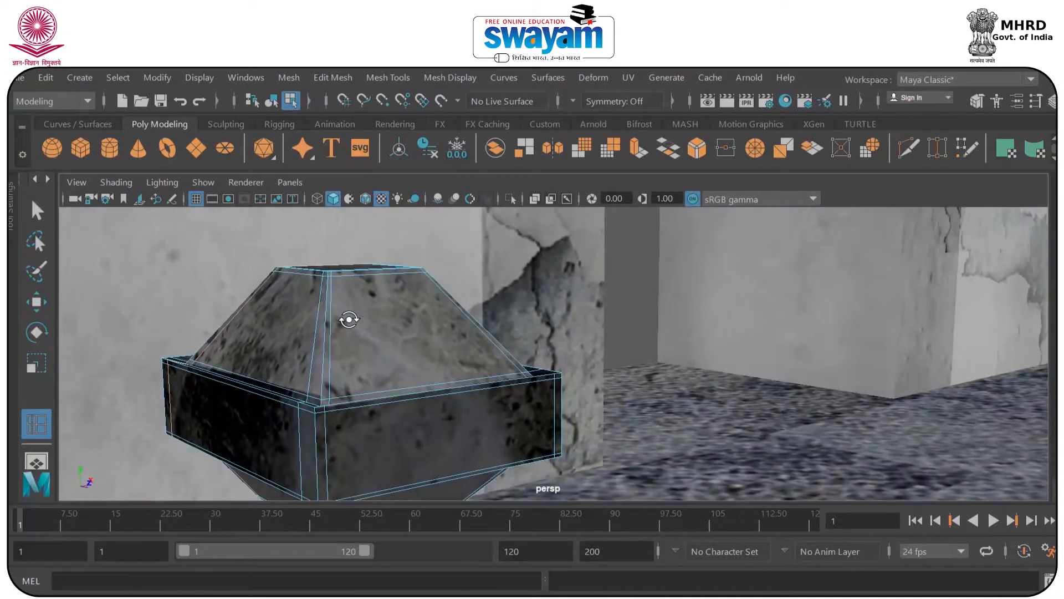
{"action": "key", "text": "2"}
{"action": "scroll", "coordinate": [417, 320], "scroll_direction": "down", "scroll_amount": 6}
{"action": "middle_click_drag", "start_coordinate": [483, 361], "coordinate": [398, 232], "text": "alt"}
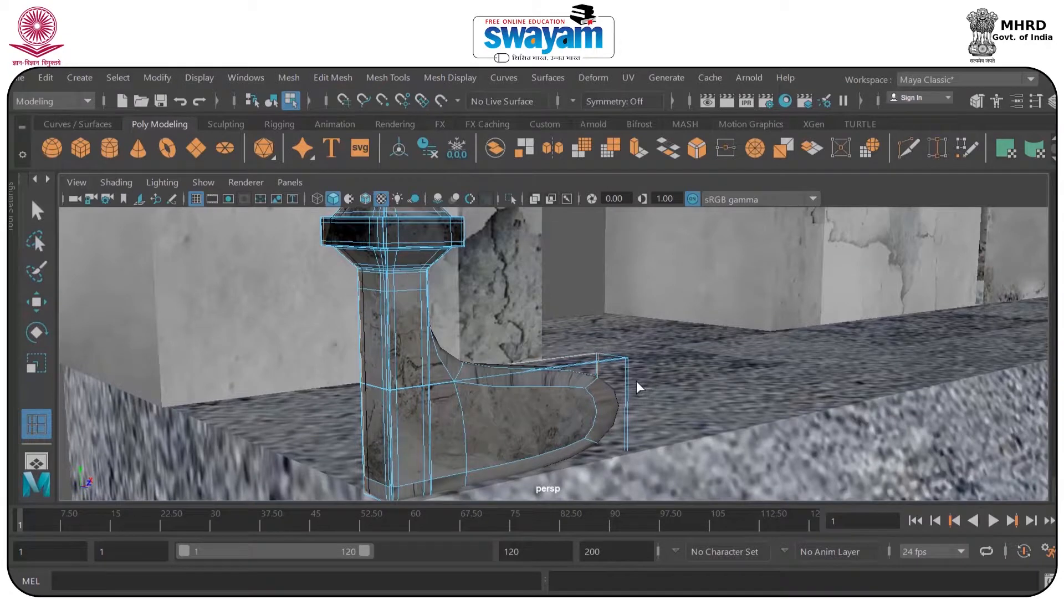
Step: Insert edge loops near the end and bottom edges of the barricade's low wall and display the barricade smoothed
{"action": "key", "text": "1"}
{"action": "scroll", "coordinate": [637, 380], "scroll_direction": "up", "scroll_amount": 8}
{"action": "left_click_drag", "start_coordinate": [649, 382], "coordinate": [520, 514], "text": "alt"}
{"action": "left_click", "coordinate": [680, 321]}
{"action": "middle_click_drag", "start_coordinate": [520, 514], "coordinate": [518, 509], "text": "alt"}
{"action": "left_click_drag", "start_coordinate": [307, 320], "coordinate": [712, 444]}
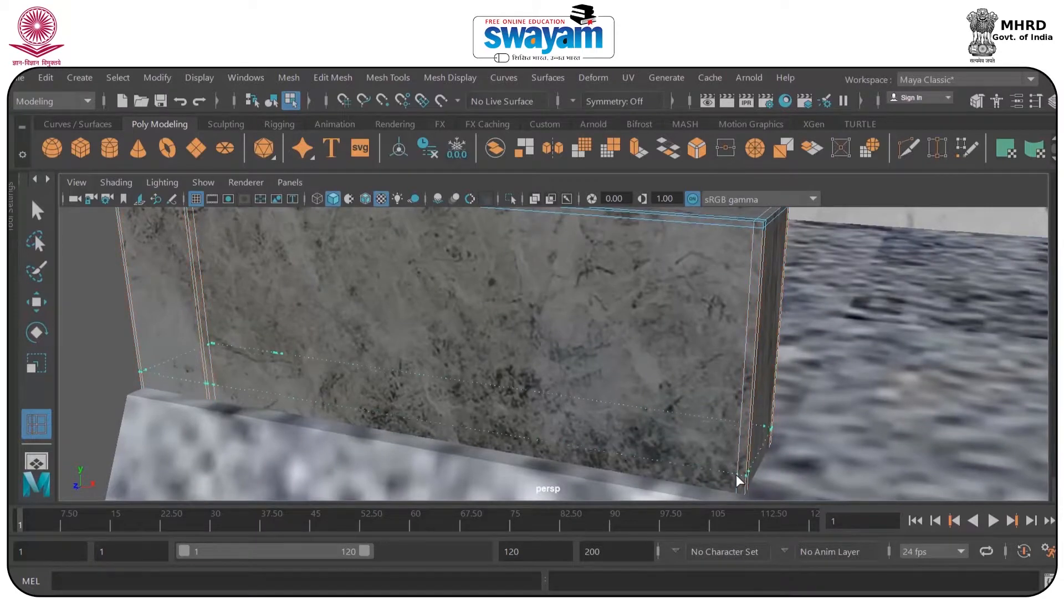
{"action": "left_click_drag", "start_coordinate": [734, 480], "coordinate": [667, 352], "text": "alt"}
{"action": "scroll", "coordinate": [724, 359], "scroll_direction": "down", "scroll_amount": 5}
{"action": "key", "text": "3"}
{"action": "right_click_drag", "start_coordinate": [497, 349], "coordinate": [571, 131]}
{"action": "left_click_drag", "start_coordinate": [588, 284], "coordinate": [408, 407], "text": "alt"}
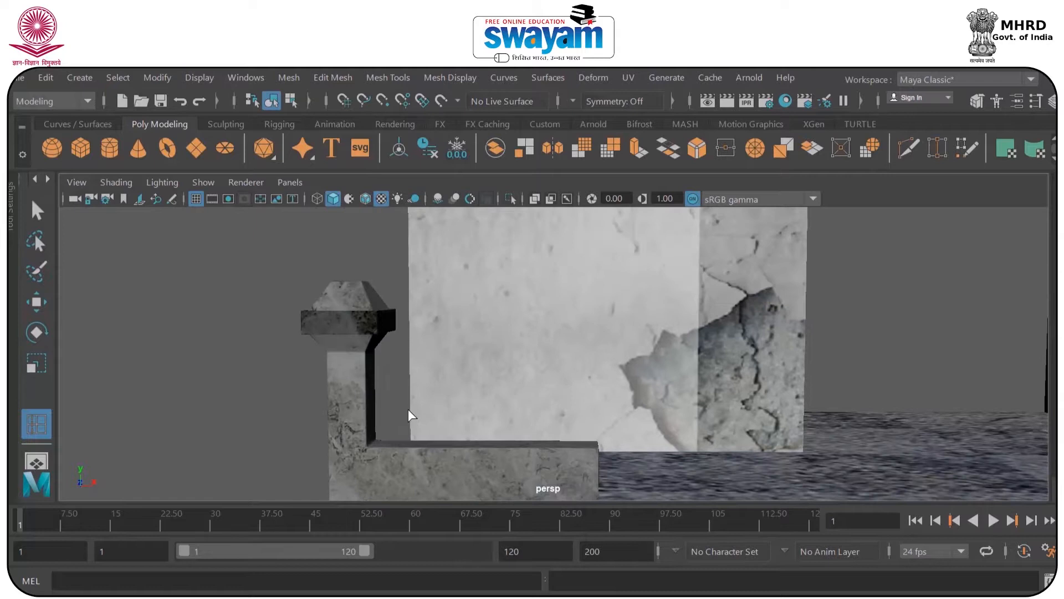
{"action": "left_click", "coordinate": [356, 412]}
{"action": "left_click", "coordinate": [261, 388]}
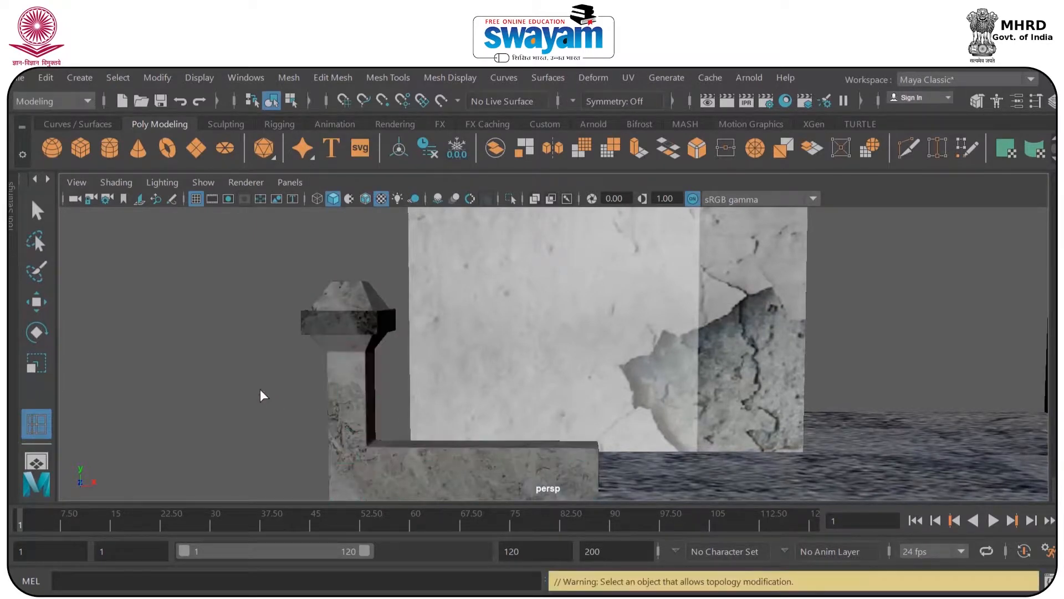
{"action": "left_click", "coordinate": [334, 363]}
{"action": "left_click", "coordinate": [242, 384]}
{"action": "left_click", "coordinate": [356, 373]}
{"action": "left_click", "coordinate": [261, 396]}
{"action": "scroll", "coordinate": [300, 371], "scroll_direction": "down", "scroll_amount": 3}
Step: Duplicate the barricade piece and move the copy along the dam's front edge so the pieces join end to end
{"action": "left_click", "coordinate": [495, 429]}
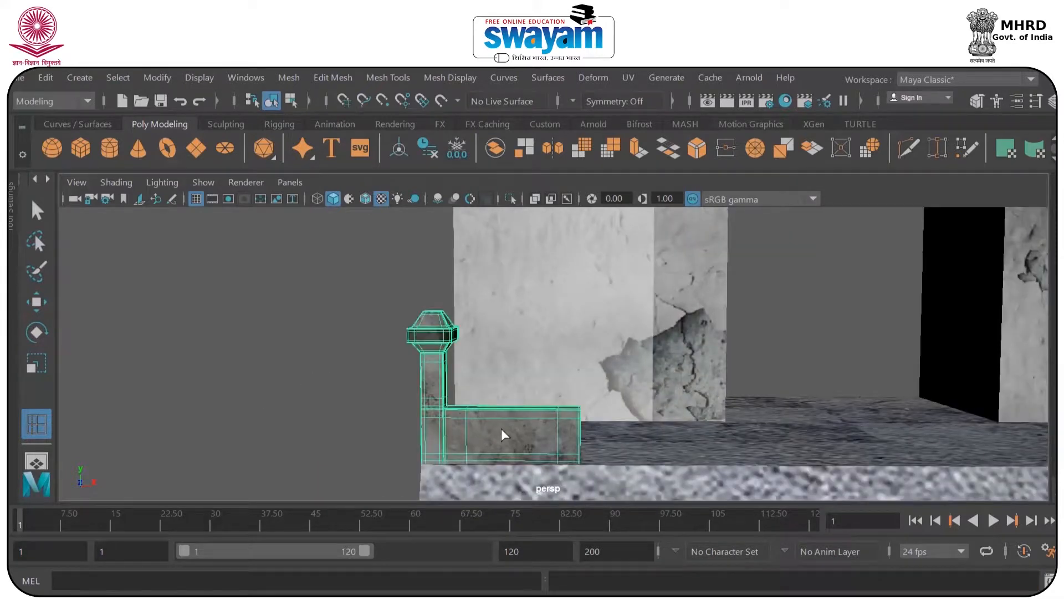
{"action": "key", "text": "w"}
{"action": "scroll", "coordinate": [520, 431], "scroll_direction": "down", "scroll_amount": 3}
{"action": "left_click_drag", "start_coordinate": [527, 452], "coordinate": [520, 432], "text": "alt"}
{"action": "left_click_drag", "start_coordinate": [524, 359], "coordinate": [622, 357]}
{"action": "scroll", "coordinate": [530, 360], "scroll_direction": "down", "scroll_amount": 2}
Step: Repeat the duplication with the same offset until the barricade row spans the full length of the dam's front top edge
{"action": "key", "text": "shift+d"}
{"action": "key", "text": "shift+d"}
{"action": "key", "text": "shift+d"}
{"action": "key", "text": "shift+d"}
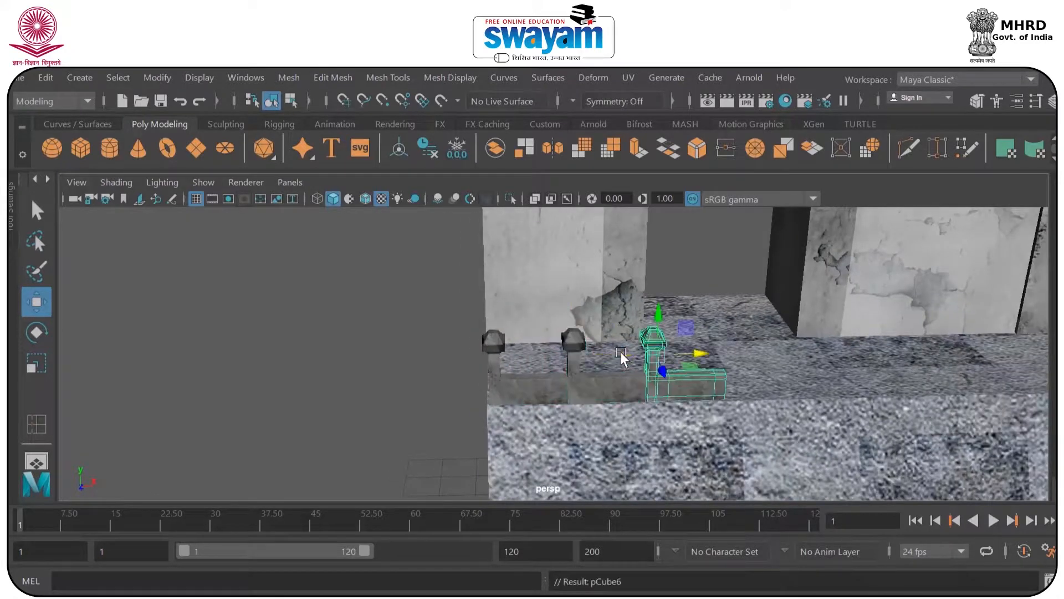
{"action": "scroll", "coordinate": [634, 351], "scroll_direction": "down", "scroll_amount": 6}
{"action": "key", "text": "shift+d"}
{"action": "key", "text": "shift+d"}
{"action": "key", "text": "shift+d"}
{"action": "key", "text": "shift+d"}
{"action": "key", "text": "shift+d"}
{"action": "key", "text": "shift+d"}
{"action": "key", "text": "shift+d"}
{"action": "key", "text": "shift+d"}
{"action": "key", "text": "shift+d"}
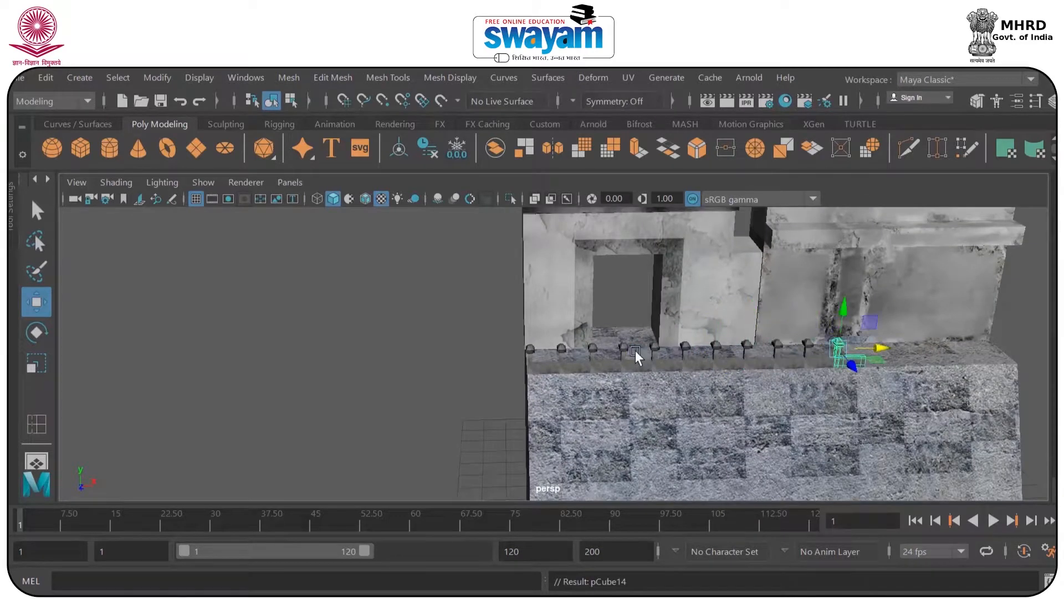
{"action": "key", "text": "shift+d"}
Step: Select the barricade row, check its placement on the dam's edge from the side and front, and save the scene
{"action": "left_click_drag", "start_coordinate": [634, 401], "coordinate": [544, 311], "text": "alt"}
{"action": "left_click", "coordinate": [918, 361]}
{"action": "left_click_drag", "start_coordinate": [711, 371], "coordinate": [641, 349], "text": "alt"}
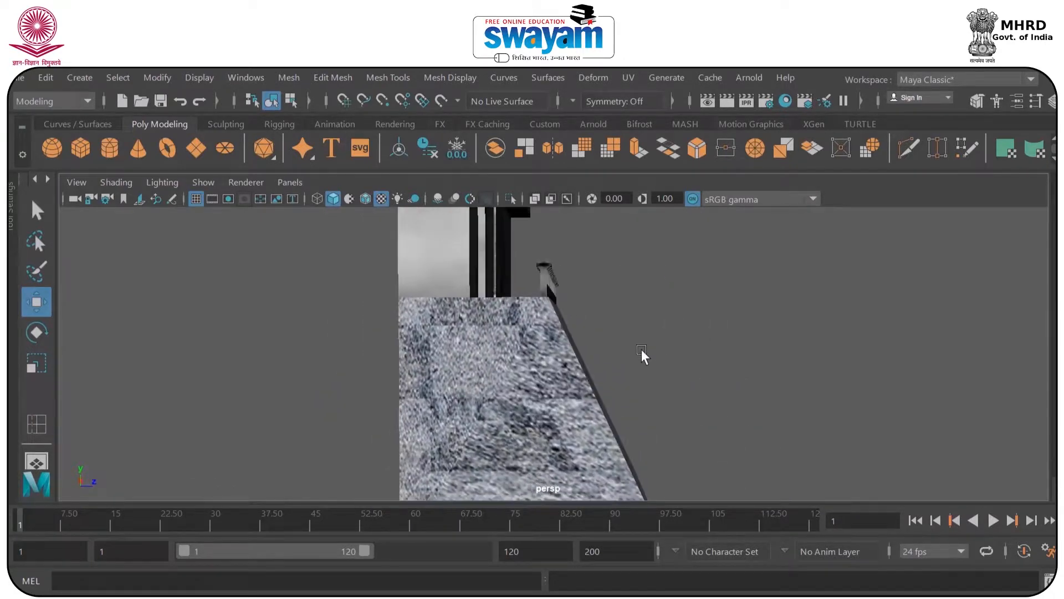
{"action": "left_click", "coordinate": [540, 284]}
{"action": "left_click_drag", "start_coordinate": [540, 284], "coordinate": [487, 285], "text": "alt"}
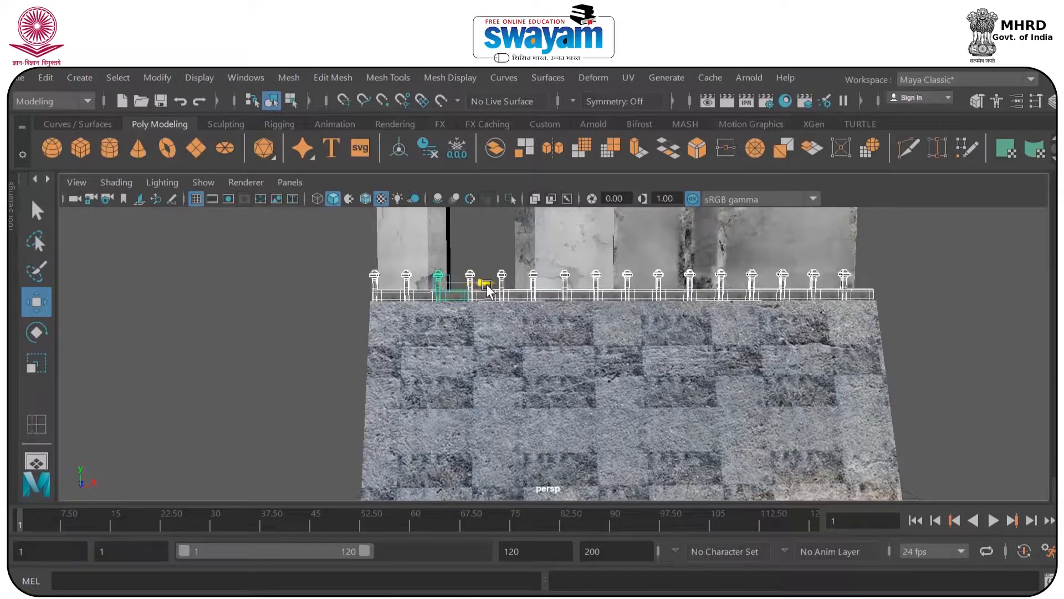
{"action": "left_click", "coordinate": [885, 258]}
{"action": "middle_click_drag", "start_coordinate": [691, 284], "coordinate": [624, 464], "text": "alt"}
{"action": "left_click", "coordinate": [550, 392]}
{"action": "key", "text": "ctrl+s"}
Step: Preview the tower building smoothed and return it to the unsmoothed display
{"action": "left_click", "coordinate": [507, 357]}
{"action": "scroll", "coordinate": [647, 367], "scroll_direction": "up", "scroll_amount": 3}
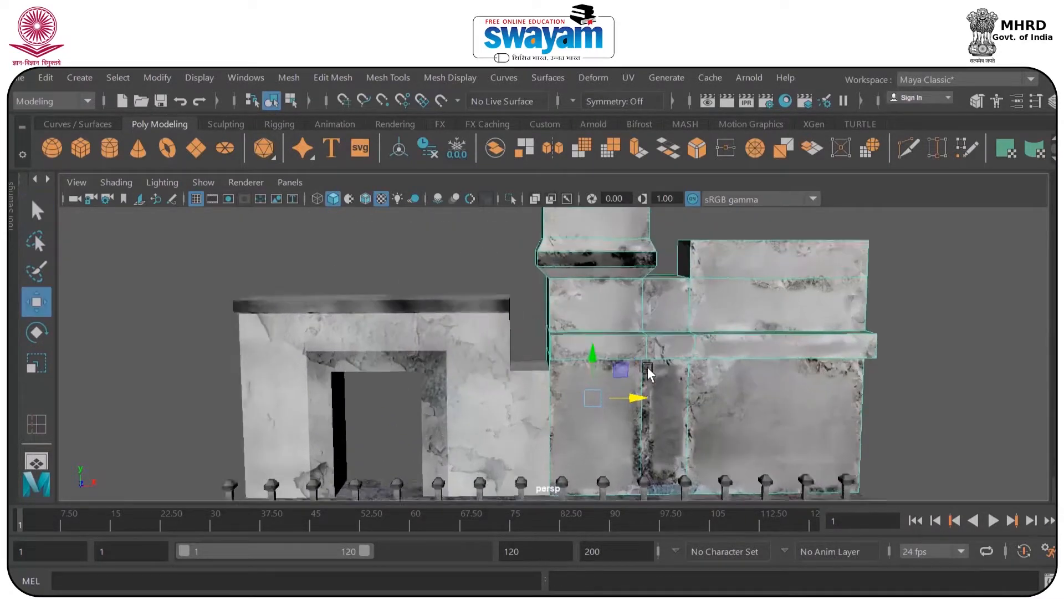
{"action": "left_click_drag", "start_coordinate": [648, 367], "coordinate": [601, 374], "text": "alt"}
{"action": "middle_click_drag", "start_coordinate": [626, 338], "coordinate": [585, 466], "text": "alt"}
{"action": "scroll", "coordinate": [561, 312], "scroll_direction": "up", "scroll_amount": 2}
{"action": "middle_click_drag", "start_coordinate": [560, 311], "coordinate": [543, 434], "text": "alt"}
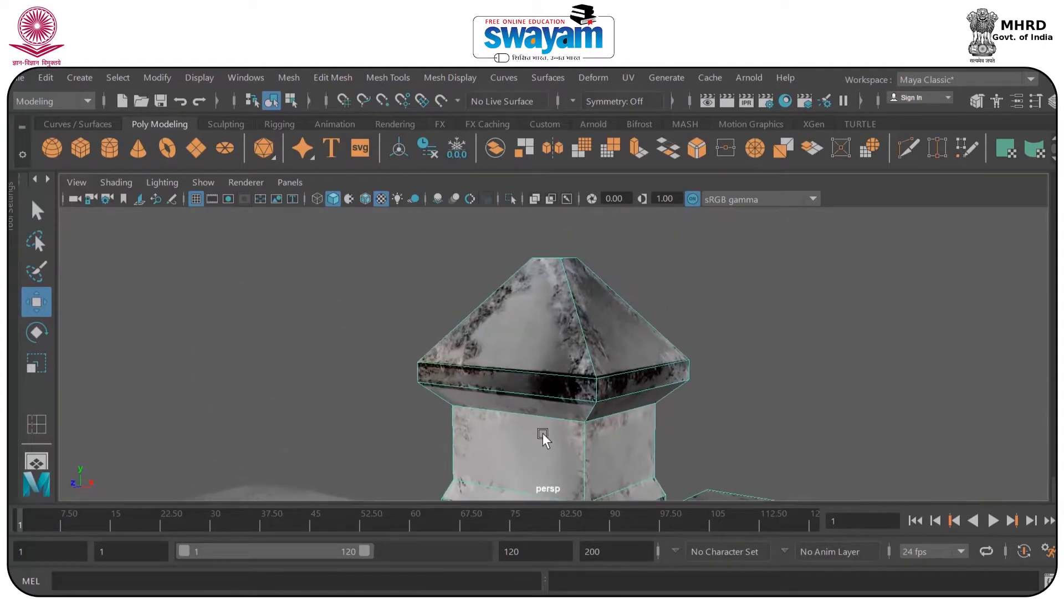
{"action": "scroll", "coordinate": [609, 260], "scroll_direction": "down", "scroll_amount": 3}
{"action": "key", "text": "3"}
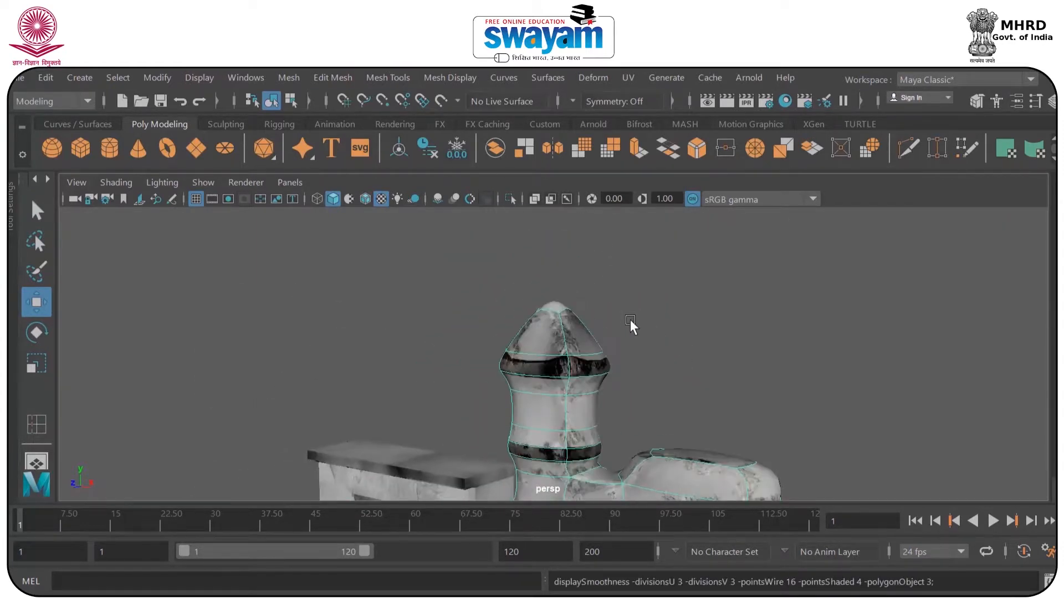
{"action": "scroll", "coordinate": [654, 319], "scroll_direction": "down", "scroll_amount": 5}
{"action": "middle_click_drag", "start_coordinate": [656, 338], "coordinate": [669, 261], "text": "alt"}
{"action": "key", "text": "1"}
{"action": "scroll", "coordinate": [637, 269], "scroll_direction": "up", "scroll_amount": 3}
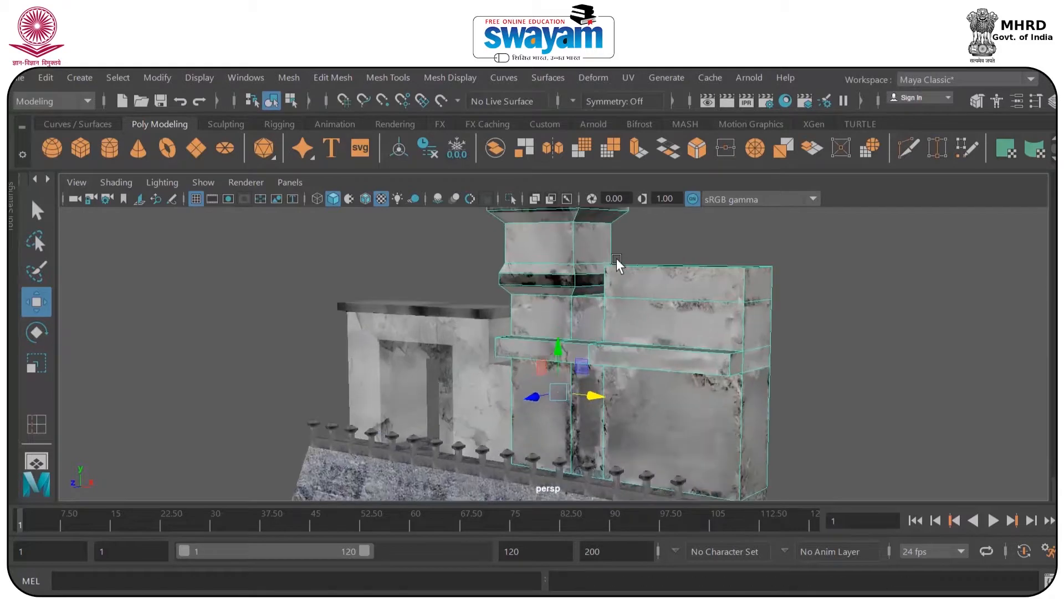
Step: Try to insert a vertical edge loop beside the tower's front corner edge
{"action": "scroll", "coordinate": [616, 259], "scroll_direction": "down", "scroll_amount": 5}
{"action": "left_click", "coordinate": [460, 81]}
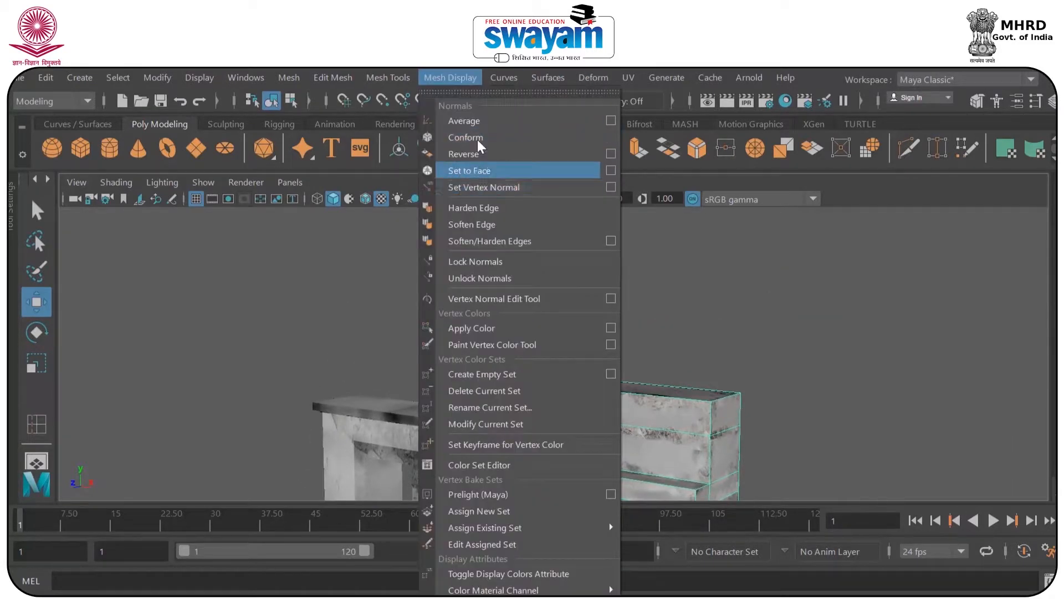
{"action": "left_click", "coordinate": [466, 202]}
{"action": "scroll", "coordinate": [531, 265], "scroll_direction": "up", "scroll_amount": 5}
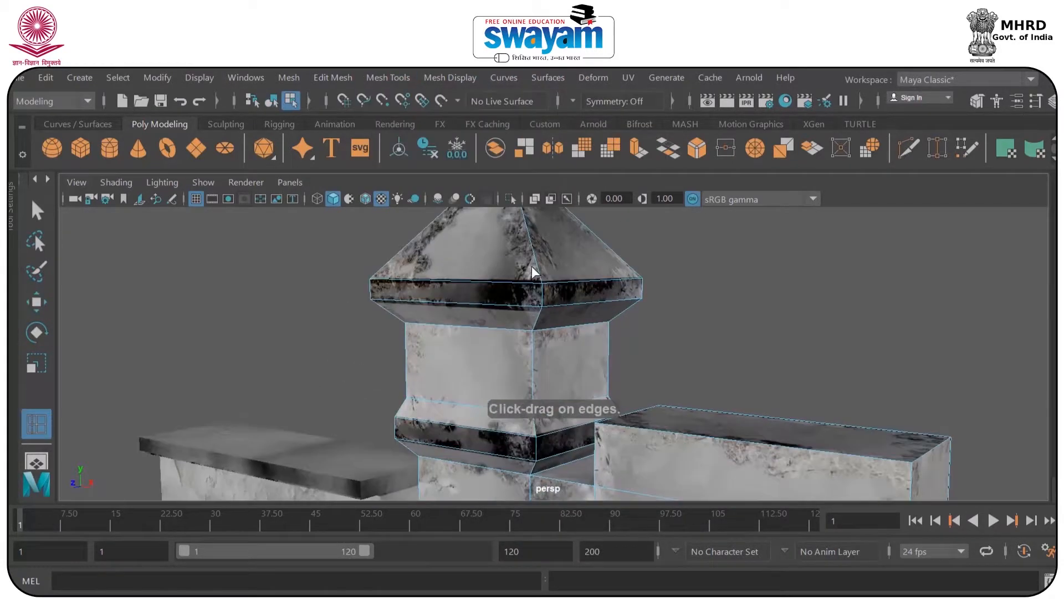
{"action": "scroll", "coordinate": [531, 265], "scroll_direction": "up", "scroll_amount": 2}
{"action": "left_click", "coordinate": [528, 257]}
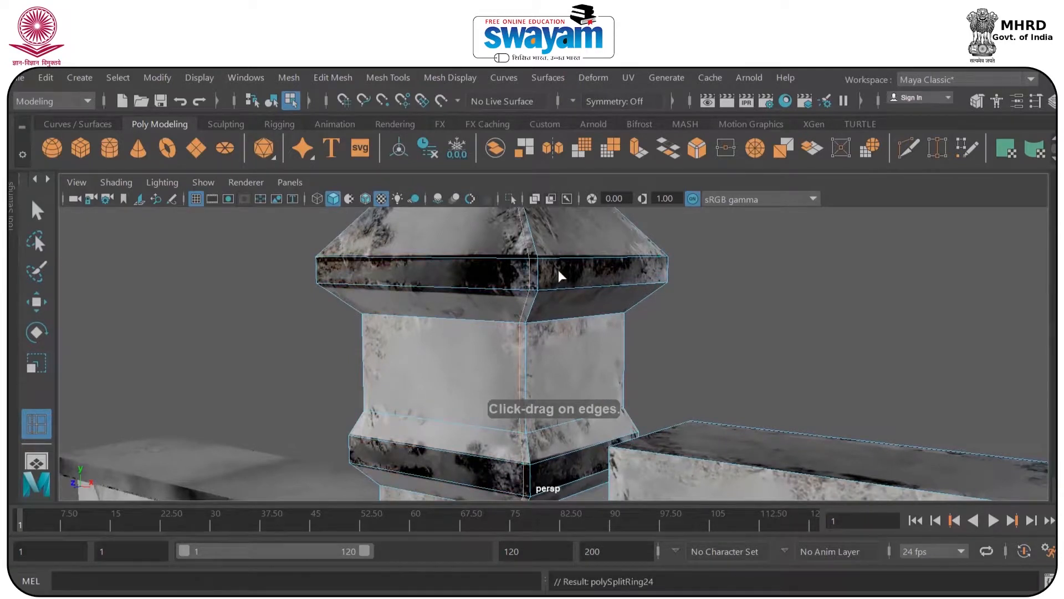
{"action": "key", "text": "ctrl+z"}
Step: Try to select the side faces of the tower roof's overhanging band and scale them
{"action": "key", "text": "w"}
{"action": "right_click_drag", "start_coordinate": [499, 274], "coordinate": [506, 212]}
{"action": "left_click", "coordinate": [485, 266]}
{"action": "left_click", "coordinate": [582, 269], "text": "shift"}
{"action": "left_click_drag", "start_coordinate": [530, 282], "coordinate": [623, 328], "text": "alt"}
{"action": "double_click", "coordinate": [505, 357], "text": "shift"}
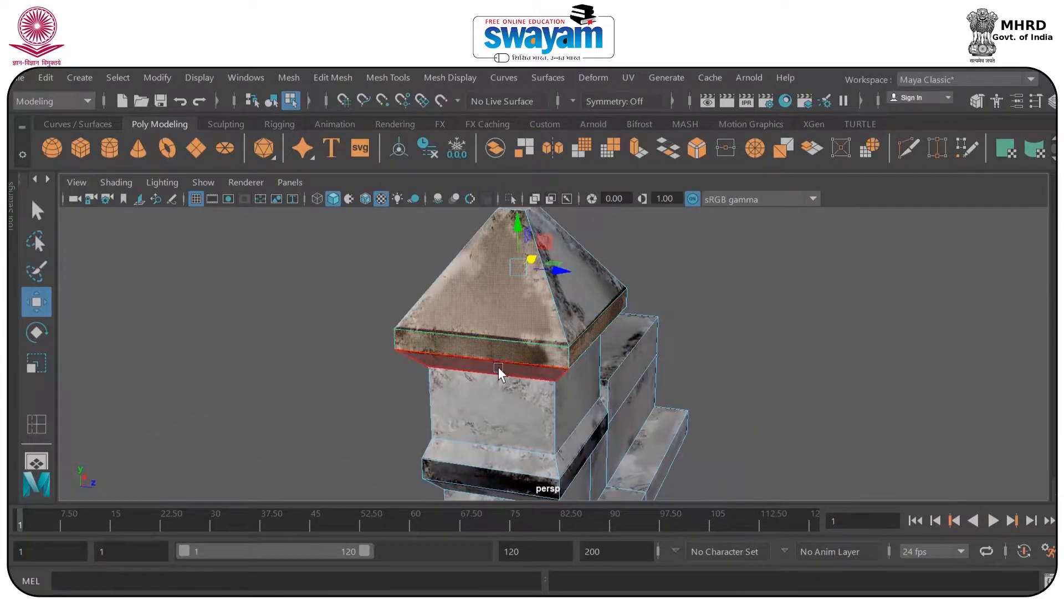
{"action": "key", "text": "ctrl+z"}
{"action": "left_click", "coordinate": [534, 331], "text": "shift"}
{"action": "left_click_drag", "start_coordinate": [519, 357], "coordinate": [523, 408], "text": "alt"}
{"action": "key", "text": "r"}
{"action": "key", "text": "w"}
{"action": "left_click_drag", "start_coordinate": [380, 251], "coordinate": [438, 264], "text": "alt"}
{"action": "key", "text": "ctrl+z"}
{"action": "left_click_drag", "start_coordinate": [545, 321], "coordinate": [501, 385], "text": "alt"}
{"action": "key", "text": "ctrl+z"}
{"action": "key", "text": "r"}
{"action": "left_click", "coordinate": [673, 278]}
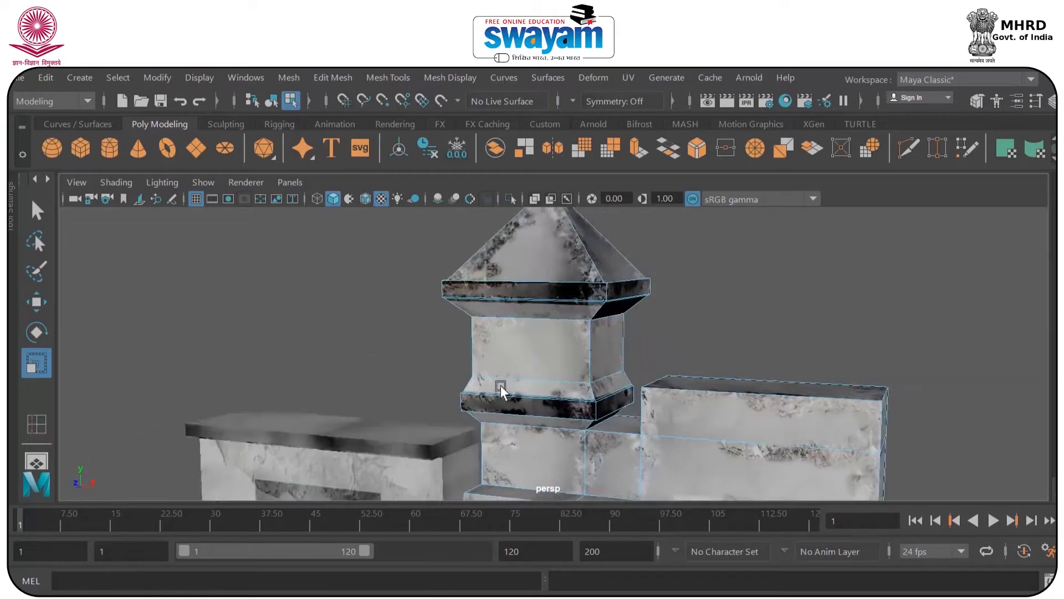
Step: Insert edge loops on the gateway along the outer side and top edges of the darker painted door frame
{"action": "middle_click_drag", "start_coordinate": [501, 385], "coordinate": [518, 287], "text": "alt"}
{"action": "right_click_drag", "start_coordinate": [518, 287], "coordinate": [513, 360]}
{"action": "middle_click_drag", "start_coordinate": [420, 350], "coordinate": [486, 242], "text": "alt"}
{"action": "scroll", "coordinate": [487, 241], "scroll_direction": "up", "scroll_amount": 3}
{"action": "left_click", "coordinate": [431, 224]}
{"action": "middle_click_drag", "start_coordinate": [450, 305], "coordinate": [464, 411], "text": "alt"}
{"action": "left_click_drag", "start_coordinate": [464, 411], "coordinate": [517, 388], "text": "alt"}
{"action": "middle_click_drag", "start_coordinate": [518, 388], "coordinate": [552, 342], "text": "alt"}
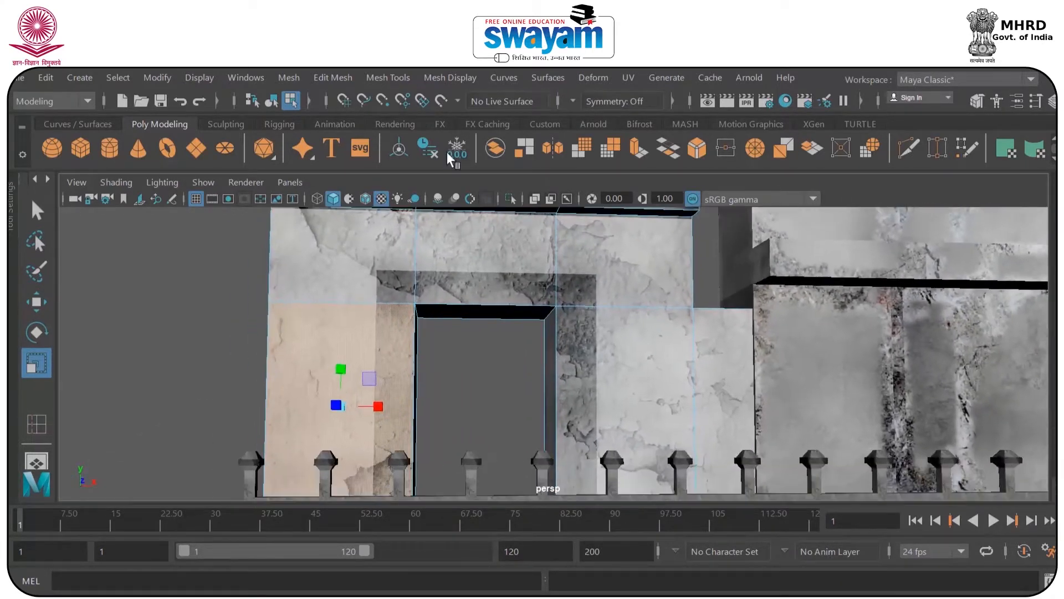
{"action": "left_click", "coordinate": [437, 76]}
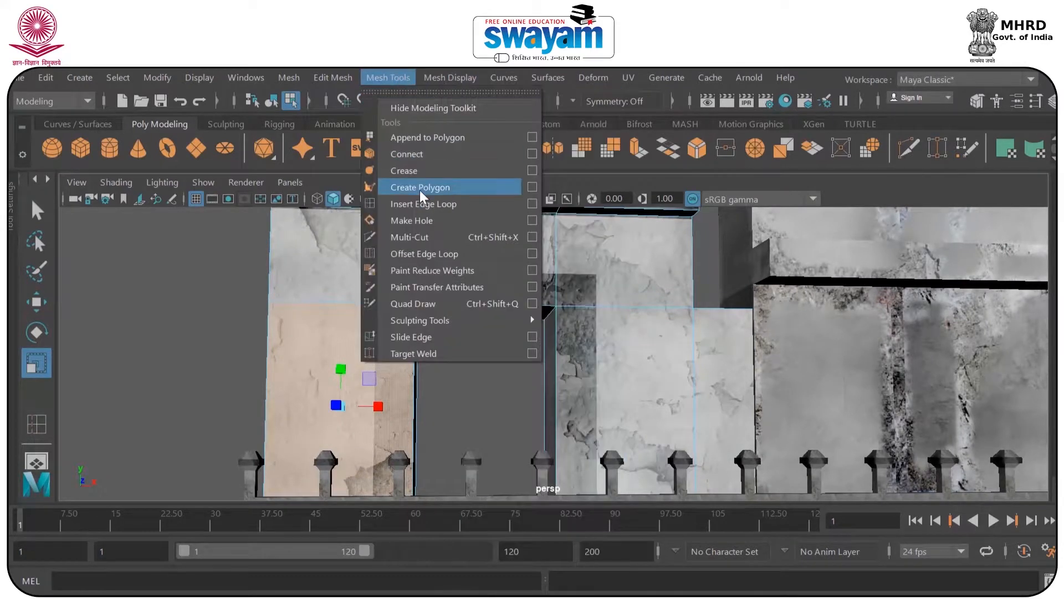
{"action": "left_click", "coordinate": [420, 204]}
{"action": "left_click_drag", "start_coordinate": [372, 301], "coordinate": [377, 269]}
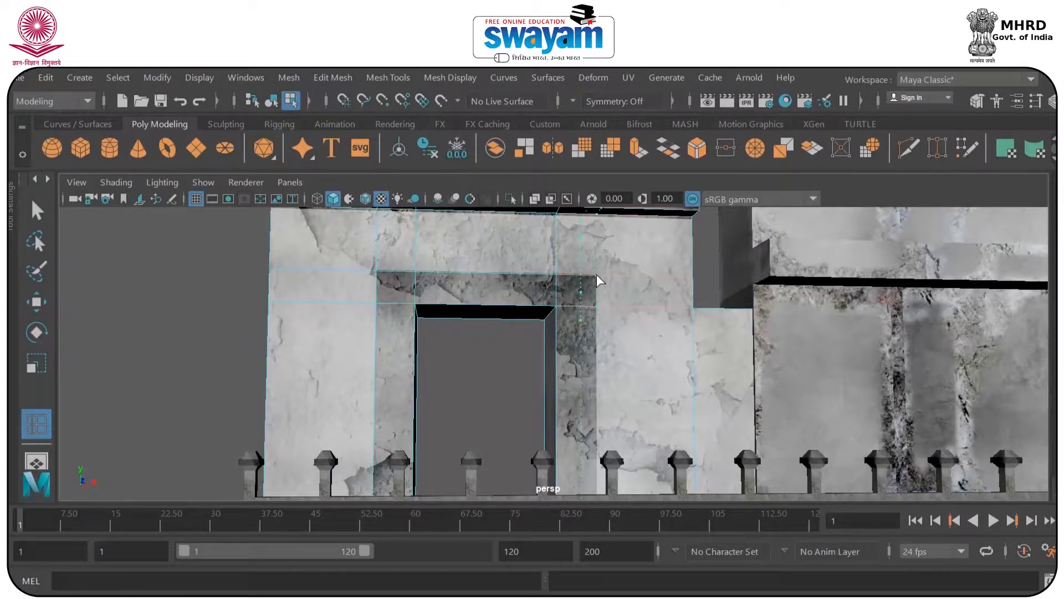
Step: Select the front faces of the darker frame around the gateway opening and extrude them outward from the wall
{"action": "left_click_drag", "start_coordinate": [597, 301], "coordinate": [546, 297], "text": "alt"}
{"action": "right_click", "coordinate": [547, 296]}
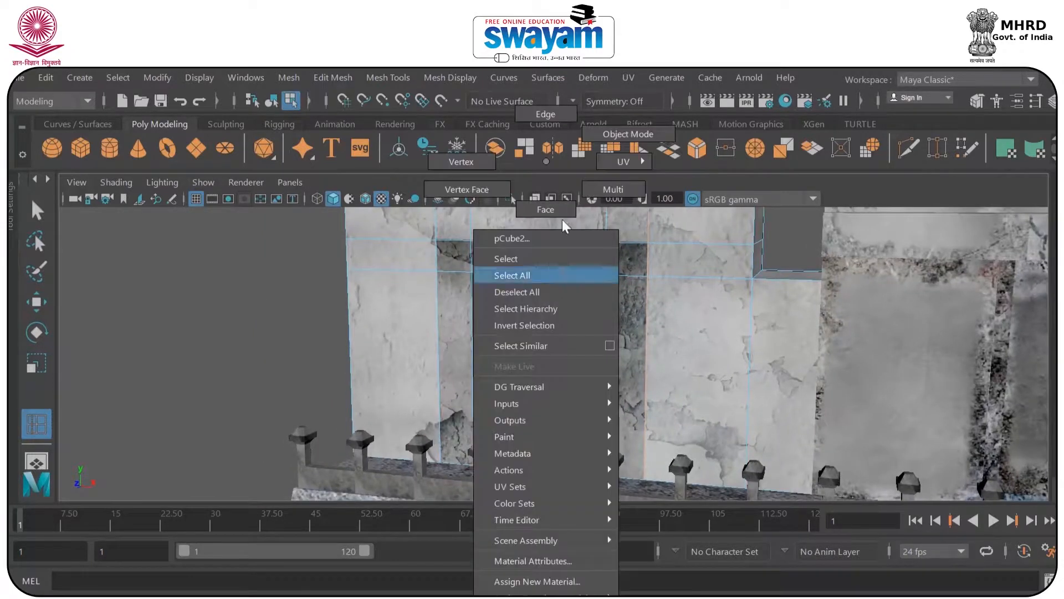
{"action": "left_click", "coordinate": [552, 210]}
{"action": "key", "text": "w"}
{"action": "left_click_drag", "start_coordinate": [451, 258], "coordinate": [557, 259]}
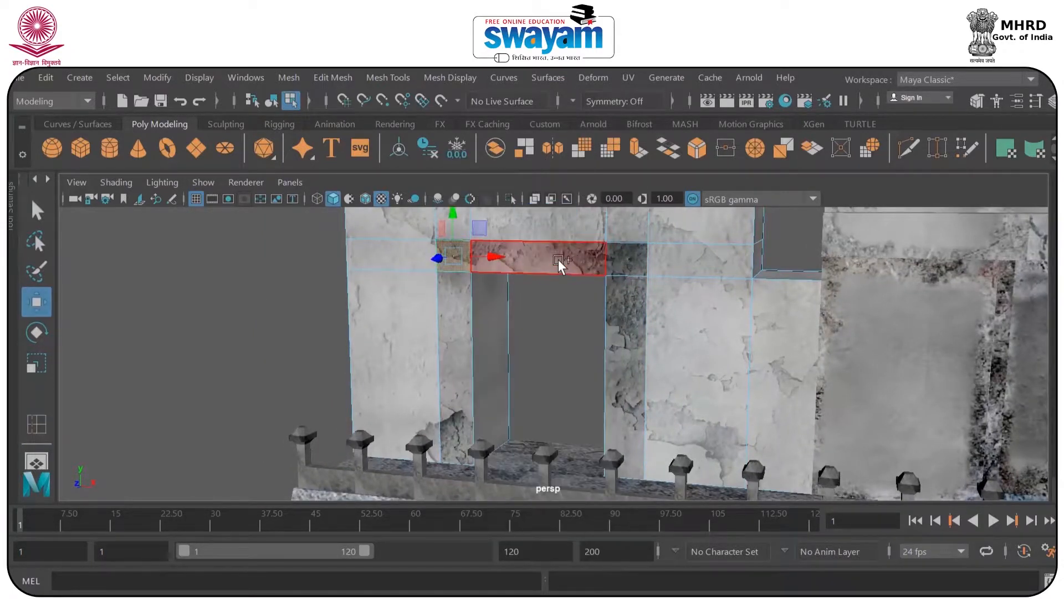
{"action": "left_click", "coordinate": [617, 269], "text": "shift"}
{"action": "left_click", "coordinate": [624, 321], "text": "shift"}
{"action": "left_click", "coordinate": [464, 327], "text": "shift"}
{"action": "left_click_drag", "start_coordinate": [513, 353], "coordinate": [711, 362], "text": "alt"}
{"action": "left_click_drag", "start_coordinate": [784, 374], "coordinate": [724, 358], "text": "alt"}
{"action": "double_click", "coordinate": [708, 351]}
{"action": "right_click_drag", "start_coordinate": [725, 356], "coordinate": [790, 136]}
{"action": "left_click", "coordinate": [448, 84]}
{"action": "mouse_move", "coordinate": [397, 75]}
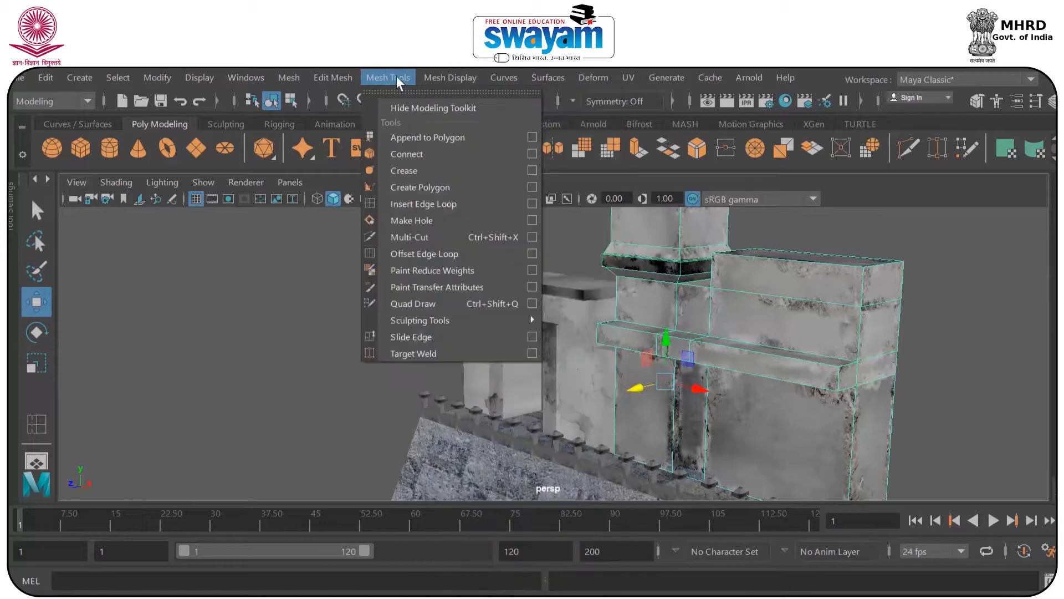
{"action": "left_click", "coordinate": [418, 203]}
{"action": "scroll", "coordinate": [631, 292], "scroll_direction": "up", "scroll_amount": 10}
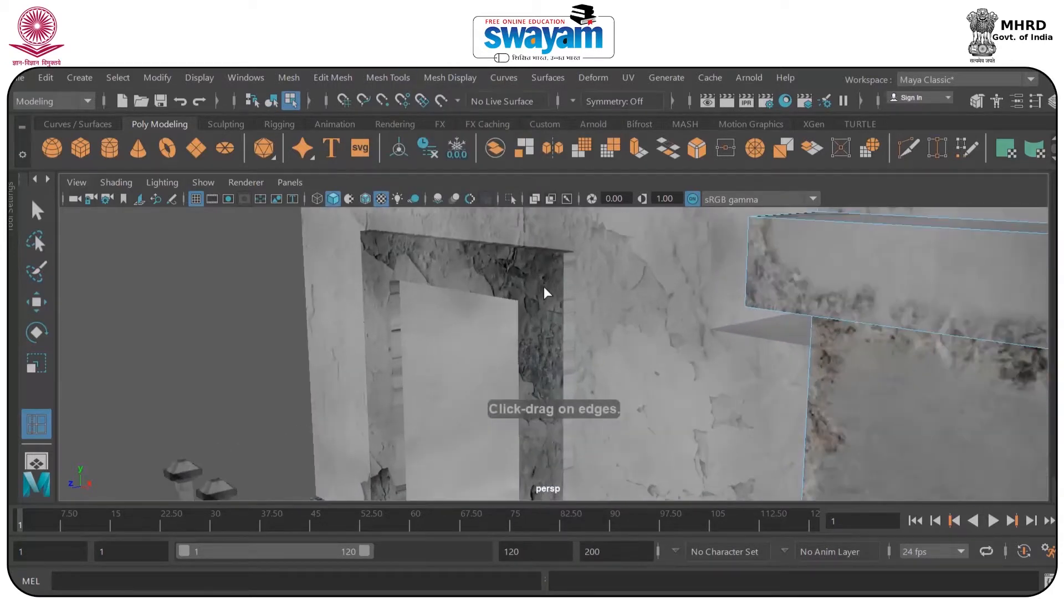
{"action": "left_click_drag", "start_coordinate": [543, 287], "coordinate": [574, 327], "text": "alt"}
{"action": "middle_click_drag", "start_coordinate": [575, 279], "coordinate": [585, 451], "text": "alt"}
Step: Insert edge loops on the gateway close to the front corner edges of its roof slab
{"action": "left_click", "coordinate": [652, 339]}
{"action": "key", "text": "w"}
{"action": "left_click", "coordinate": [390, 82]}
{"action": "left_click", "coordinate": [424, 198]}
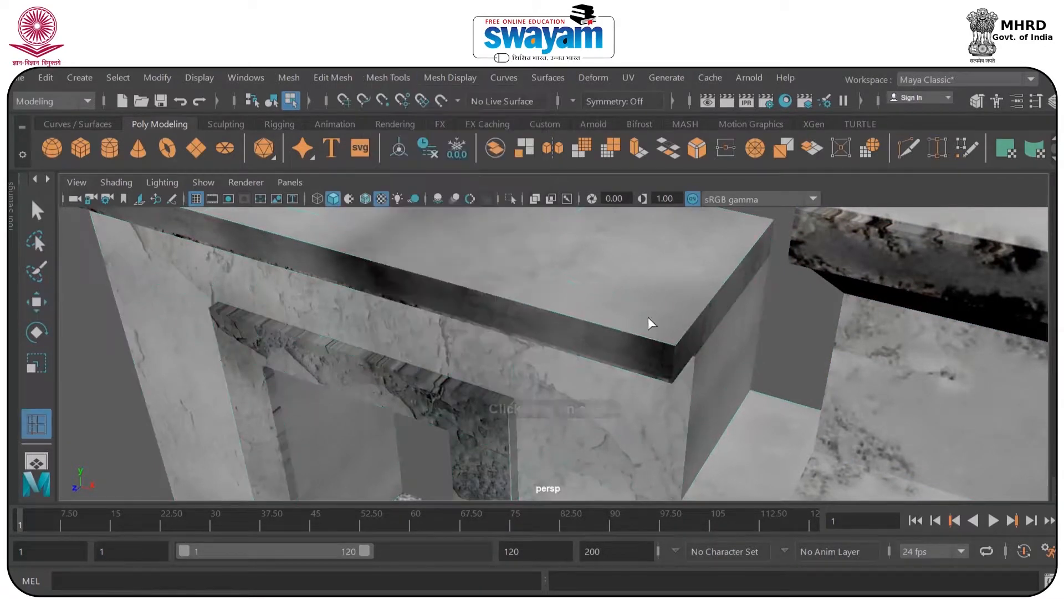
{"action": "left_click", "coordinate": [668, 345]}
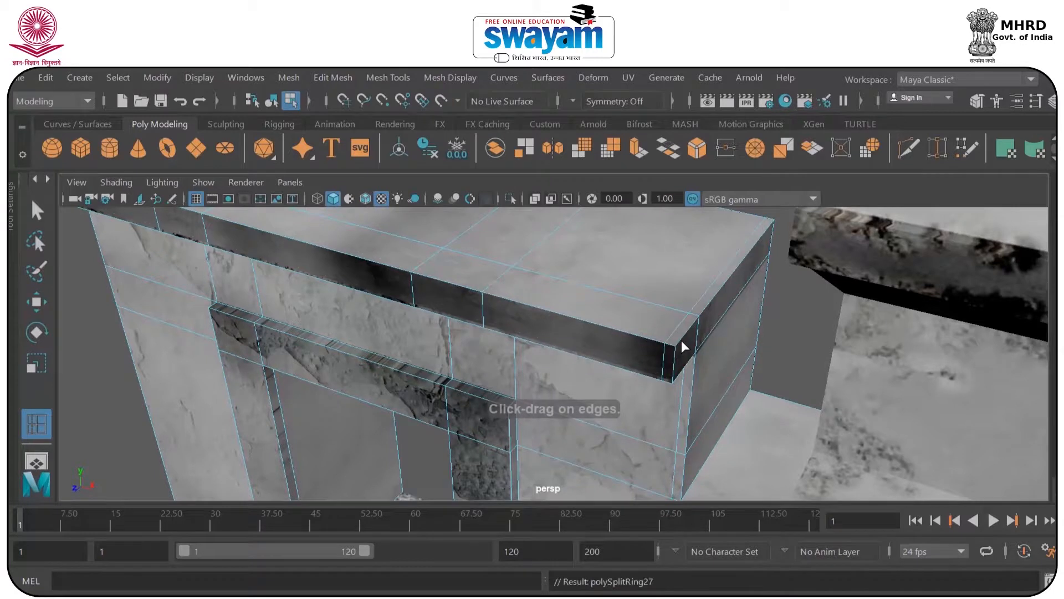
Step: Insert edge loops close to the inner and outer edges of the raised frame around the gateway opening
{"action": "left_click_drag", "start_coordinate": [680, 340], "coordinate": [490, 322], "text": "alt"}
{"action": "middle_click_drag", "start_coordinate": [491, 322], "coordinate": [536, 399], "text": "alt"}
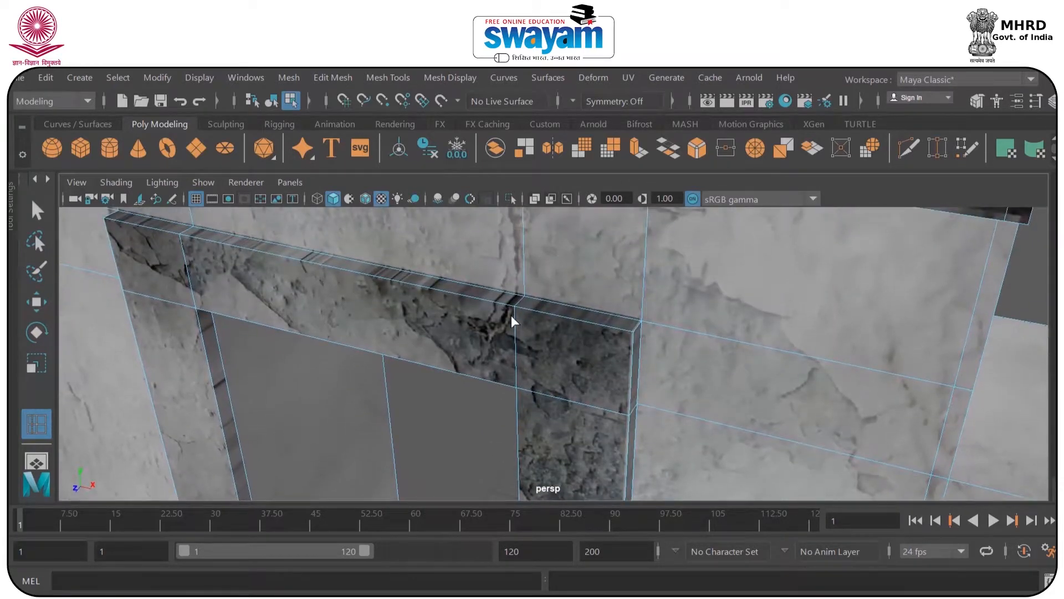
{"action": "left_click", "coordinate": [516, 313]}
{"action": "left_click_drag", "start_coordinate": [517, 380], "coordinate": [549, 338]}
{"action": "key", "text": "ctrl+z"}
{"action": "scroll", "coordinate": [522, 367], "scroll_direction": "down", "scroll_amount": 3}
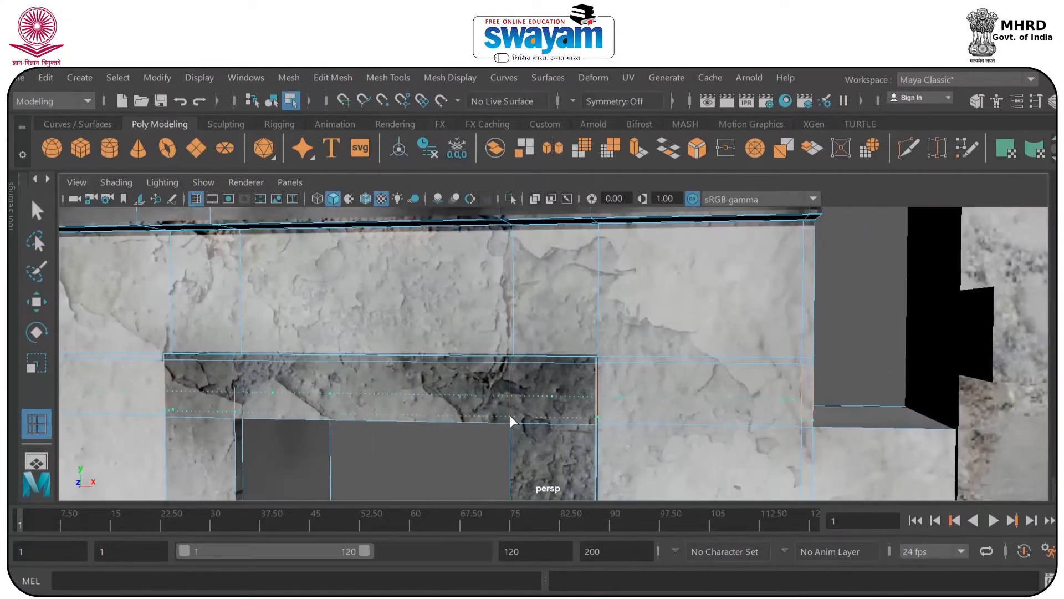
{"action": "left_click", "coordinate": [510, 415]}
{"action": "middle_click_drag", "start_coordinate": [522, 419], "coordinate": [561, 308], "text": "alt"}
{"action": "left_click", "coordinate": [556, 308]}
{"action": "left_click", "coordinate": [626, 309]}
{"action": "left_click", "coordinate": [264, 306]}
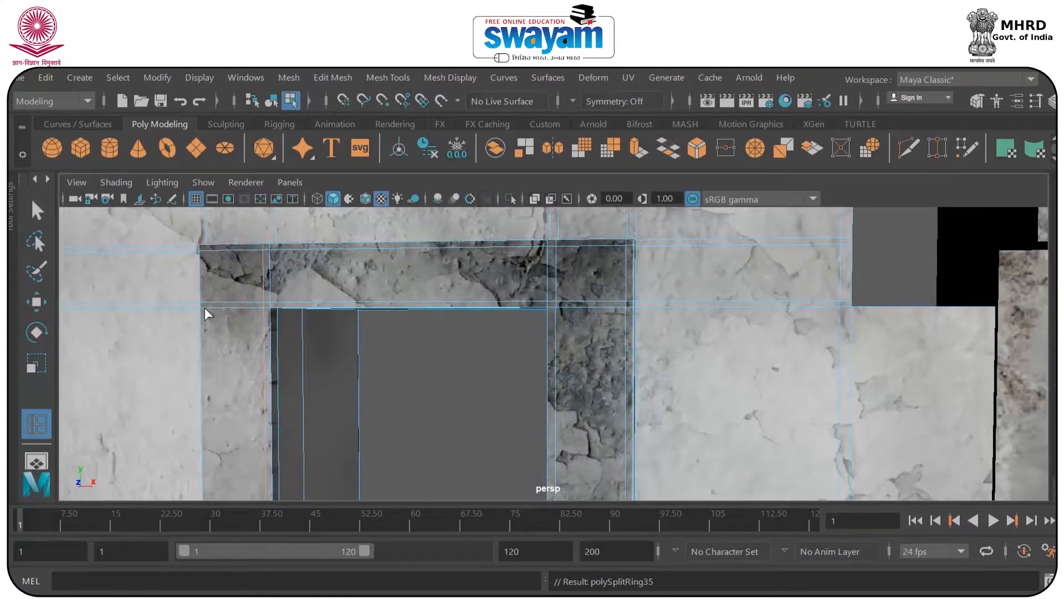
{"action": "left_click", "coordinate": [208, 308]}
Step: Insert edge loops along the gateway's passage walls, frame sides and the bases of both pillars
{"action": "scroll", "coordinate": [291, 315], "scroll_direction": "down", "scroll_amount": 4}
{"action": "left_click_drag", "start_coordinate": [290, 315], "coordinate": [450, 266], "text": "alt"}
{"action": "left_click", "coordinate": [530, 404]}
{"action": "left_click", "coordinate": [462, 354]}
{"action": "left_click_drag", "start_coordinate": [462, 354], "coordinate": [623, 366], "text": "alt"}
{"action": "left_click_drag", "start_coordinate": [606, 301], "coordinate": [603, 391], "text": "alt"}
{"action": "left_click_drag", "start_coordinate": [483, 430], "coordinate": [602, 438], "text": "alt"}
{"action": "left_click", "coordinate": [630, 455]}
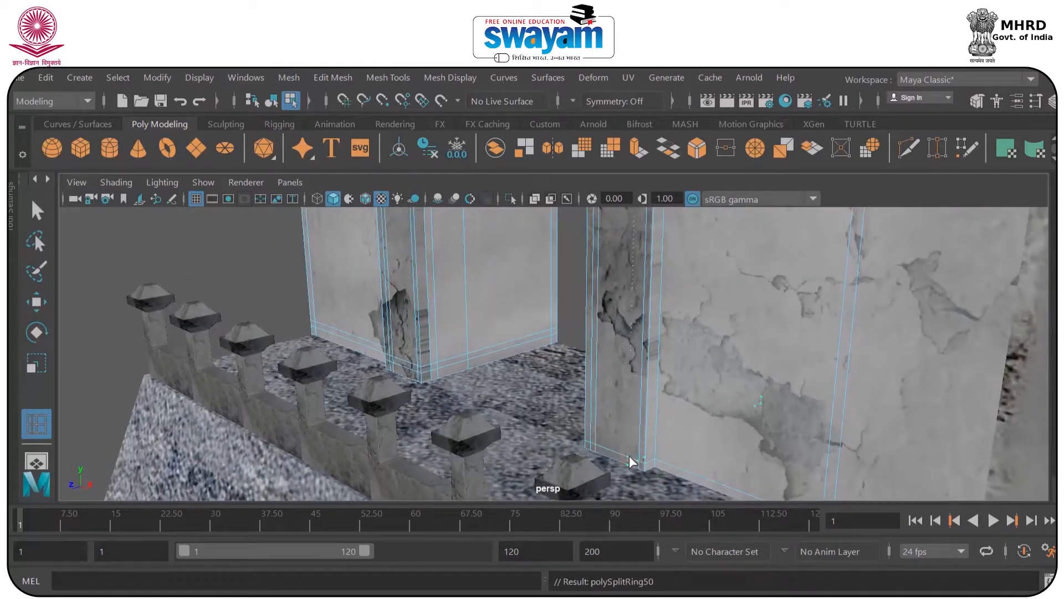
{"action": "left_click_drag", "start_coordinate": [750, 427], "coordinate": [605, 405], "text": "alt"}
Step: Display the gateway smoothed, return to object selection, and save the scene, accepting the student version notice
{"action": "scroll", "coordinate": [609, 370], "scroll_direction": "down", "scroll_amount": 5}
{"action": "key", "text": "3"}
{"action": "left_click_drag", "start_coordinate": [464, 338], "coordinate": [563, 325], "text": "alt"}
{"action": "scroll", "coordinate": [612, 315], "scroll_direction": "down", "scroll_amount": 5}
{"action": "right_click_drag", "start_coordinate": [563, 324], "coordinate": [637, 134]}
{"action": "key", "text": "w"}
{"action": "left_click_drag", "start_coordinate": [502, 297], "coordinate": [707, 290], "text": "alt"}
{"action": "scroll", "coordinate": [531, 306], "scroll_direction": "down", "scroll_amount": 5}
{"action": "left_click", "coordinate": [683, 289]}
{"action": "key", "text": "ctrl+s"}
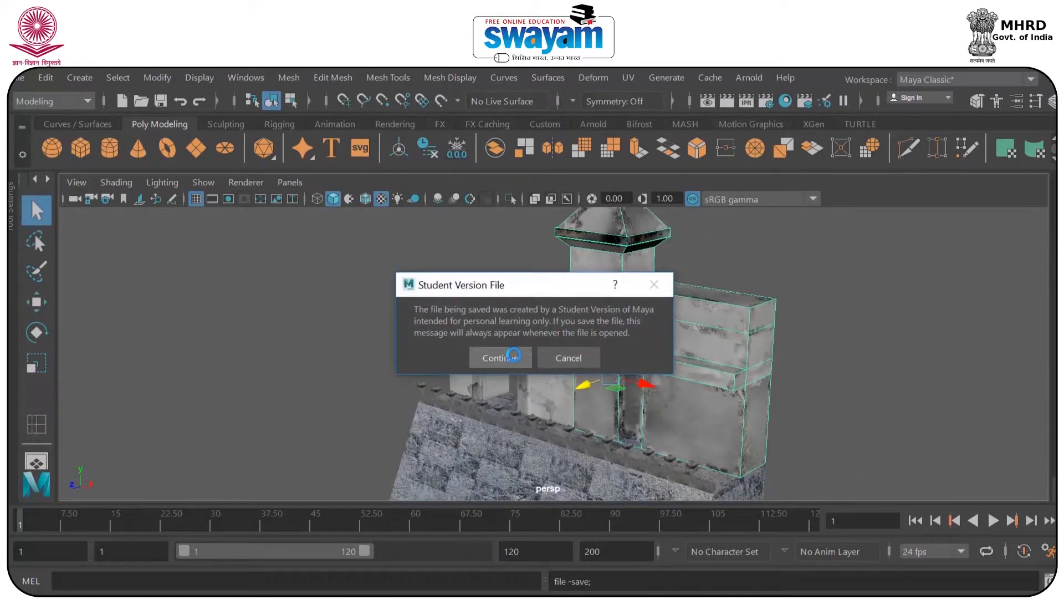
{"action": "left_click", "coordinate": [431, 355]}
{"action": "left_click_drag", "start_coordinate": [646, 396], "coordinate": [541, 319], "text": "alt"}
{"action": "scroll", "coordinate": [600, 327], "scroll_direction": "up", "scroll_amount": 3}
{"action": "scroll", "coordinate": [601, 332], "scroll_direction": "down", "scroll_amount": 3}
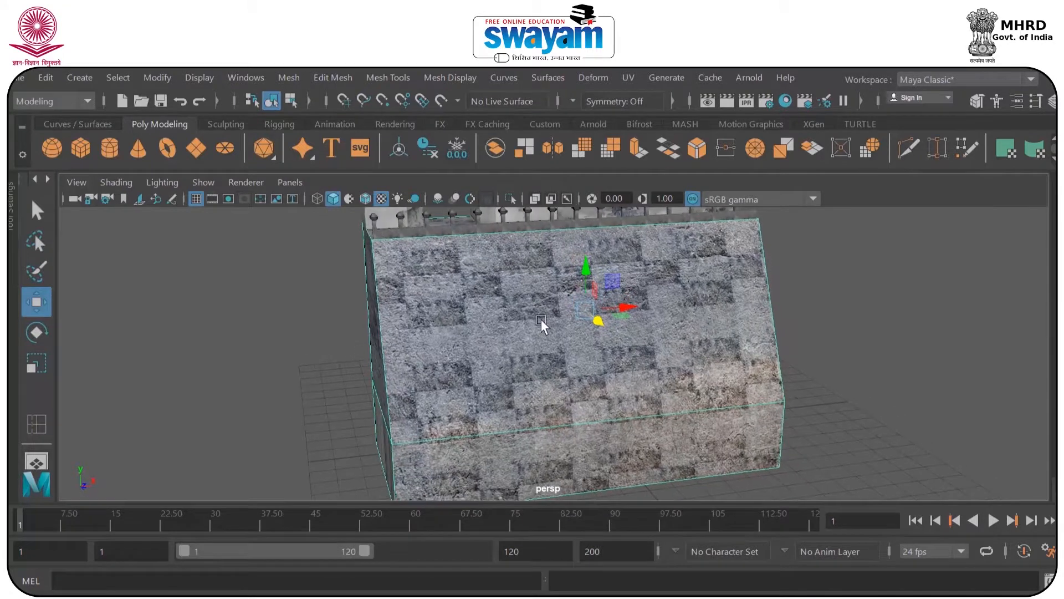
Step: Insert horizontal edge loops on the dam wall along the joints between the brick rows of its texture
{"action": "left_click", "coordinate": [380, 81]}
{"action": "left_click", "coordinate": [429, 203]}
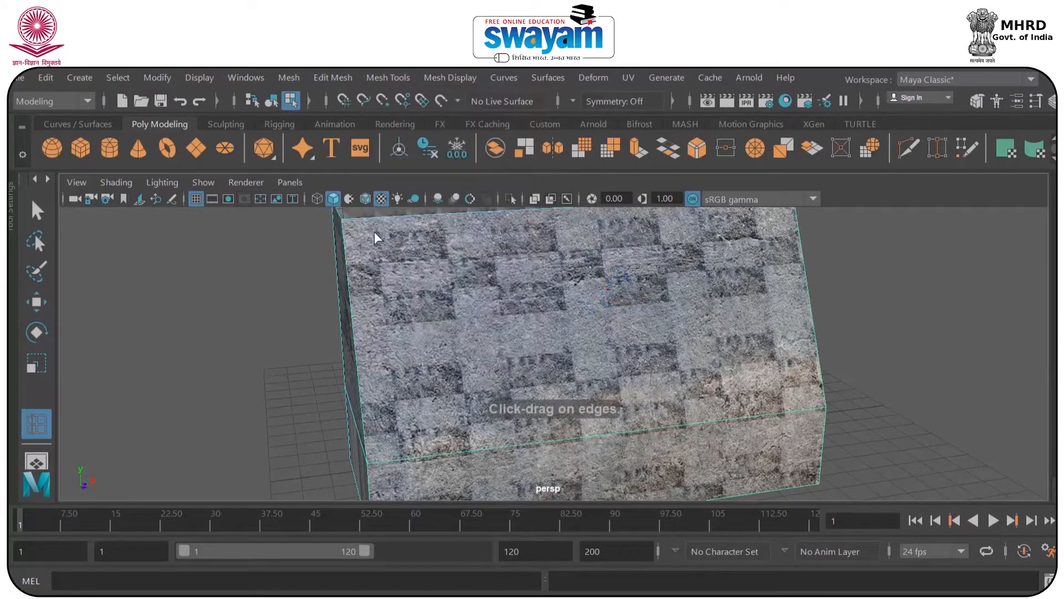
{"action": "left_click", "coordinate": [345, 264]}
{"action": "left_click", "coordinate": [349, 295]}
{"action": "left_click", "coordinate": [354, 327]}
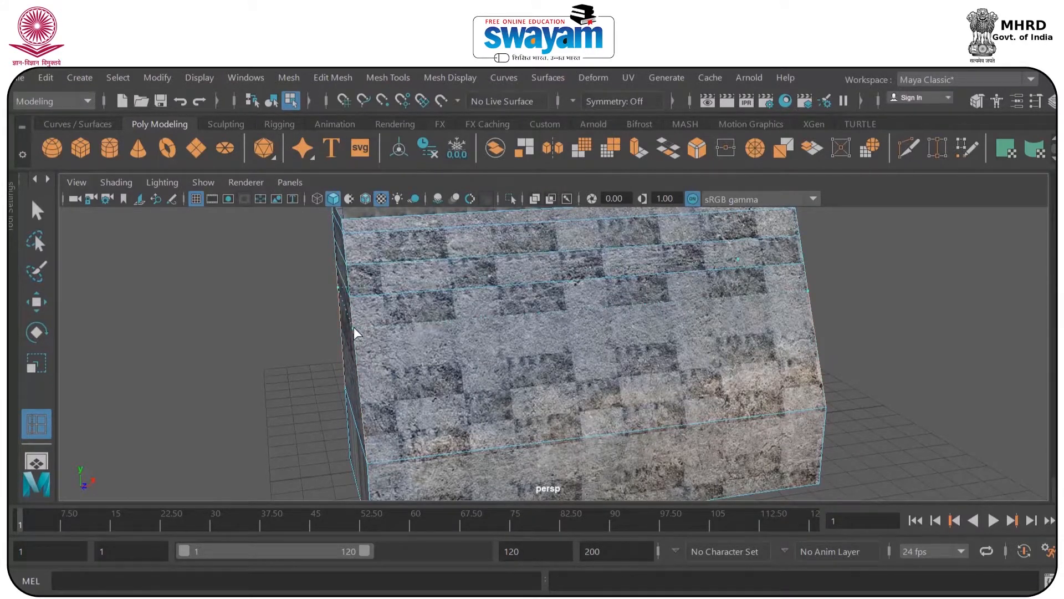
{"action": "middle_click_drag", "start_coordinate": [358, 373], "coordinate": [362, 347], "text": "alt"}
{"action": "left_click_drag", "start_coordinate": [368, 411], "coordinate": [360, 364], "text": "alt"}
{"action": "left_click", "coordinate": [358, 364]}
{"action": "left_click", "coordinate": [358, 391]}
Step: Insert vertical edge loops on the dam wall along the side joints of the textured bricks
{"action": "left_click", "coordinate": [462, 389]}
{"action": "left_click", "coordinate": [392, 298]}
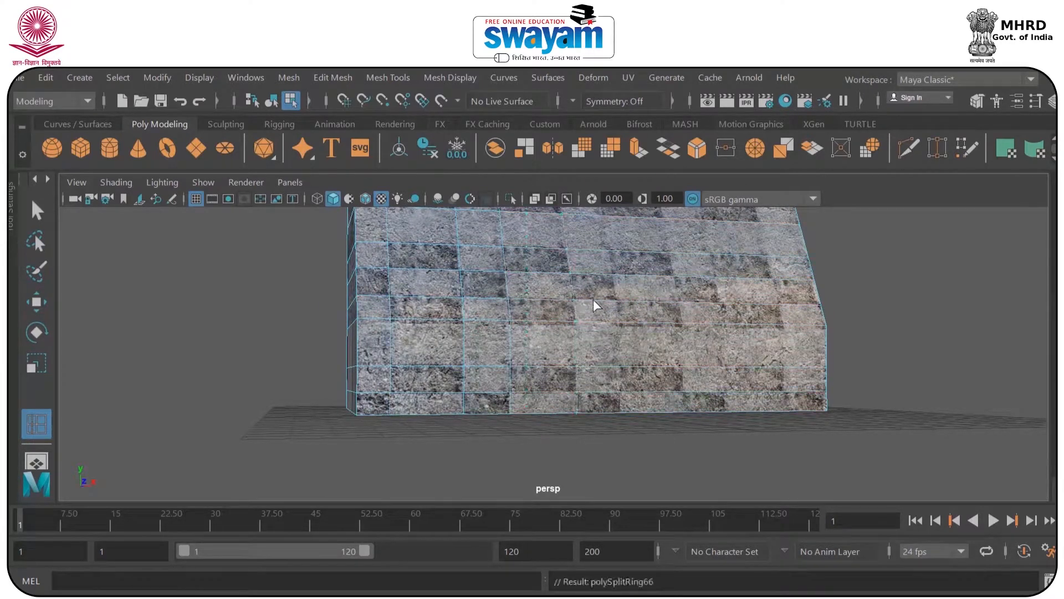
{"action": "left_click_drag", "start_coordinate": [687, 309], "coordinate": [658, 311], "text": "alt"}
{"action": "left_click_drag", "start_coordinate": [723, 312], "coordinate": [676, 307], "text": "alt"}
Step: Switch the dam wall to face selection and select the dark brick faces in its upper rows
{"action": "key", "text": "w"}
{"action": "right_click", "coordinate": [503, 247]}
{"action": "left_click", "coordinate": [503, 209]}
{"action": "left_click", "coordinate": [341, 247]}
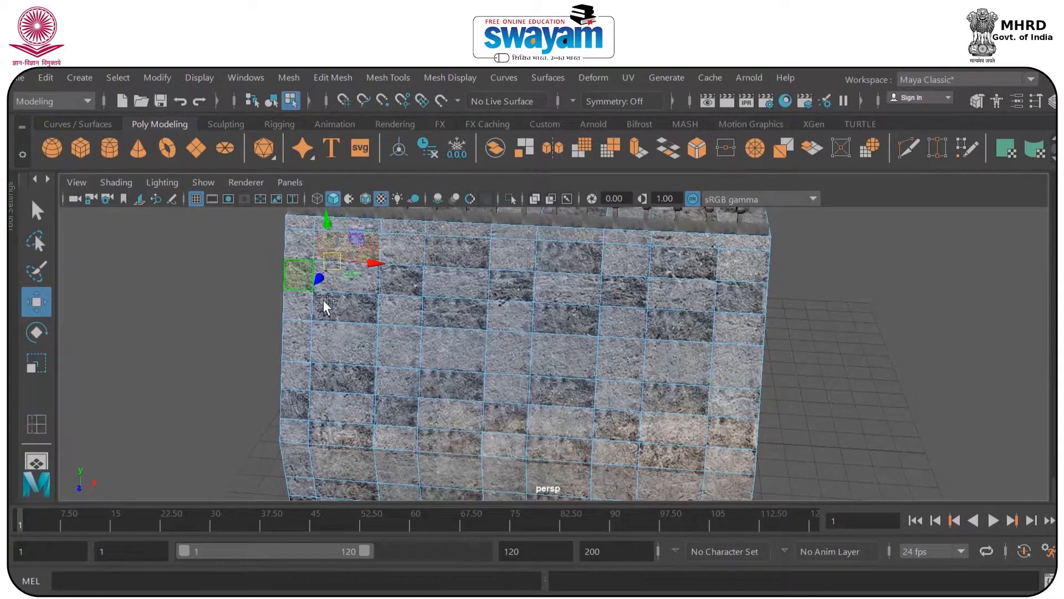
{"action": "left_click", "coordinate": [394, 281], "text": "shift"}
{"action": "left_click", "coordinate": [450, 258], "text": "shift"}
{"action": "left_click", "coordinate": [458, 312], "text": "shift"}
{"action": "left_click", "coordinate": [521, 289], "text": "shift"}
{"action": "left_click", "coordinate": [565, 319], "text": "shift"}
{"action": "left_click", "coordinate": [574, 261], "text": "shift"}
{"action": "left_click", "coordinate": [626, 291], "text": "shift"}
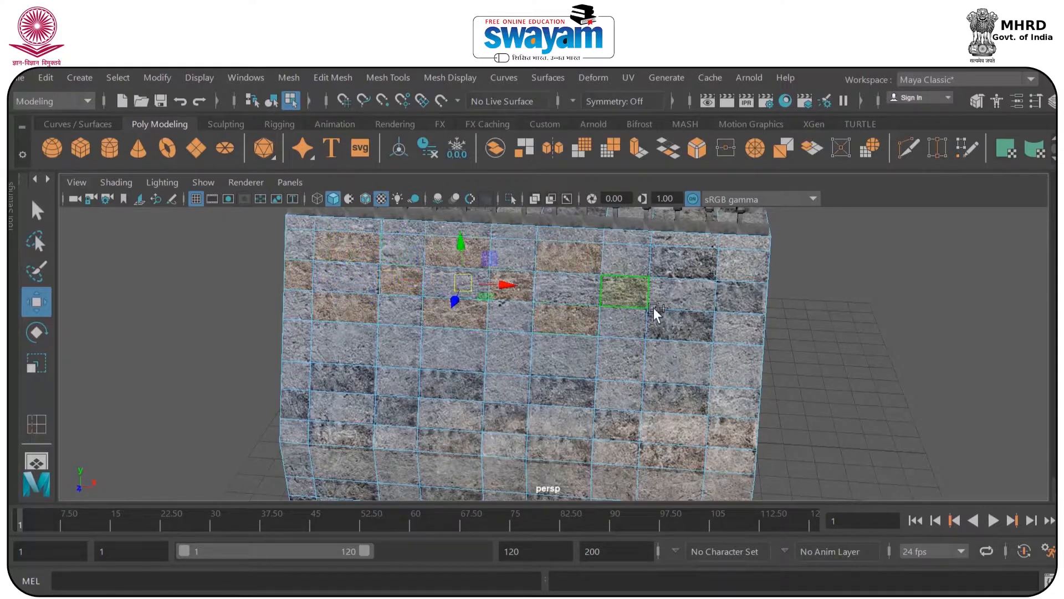
Step: Add the dark brick faces in the middle rows of the sloped wall to the selection
{"action": "left_click", "coordinate": [674, 321], "text": "shift"}
{"action": "left_click", "coordinate": [674, 391], "text": "shift"}
{"action": "left_click", "coordinate": [565, 390], "text": "shift"}
{"action": "left_click", "coordinate": [452, 384], "text": "shift"}
{"action": "left_click", "coordinate": [346, 382], "text": "shift"}
{"action": "left_click", "coordinate": [297, 405], "text": "shift"}
{"action": "left_click", "coordinate": [341, 435], "text": "shift"}
{"action": "left_click", "coordinate": [396, 413], "text": "shift"}
{"action": "left_click", "coordinate": [442, 438], "text": "shift"}
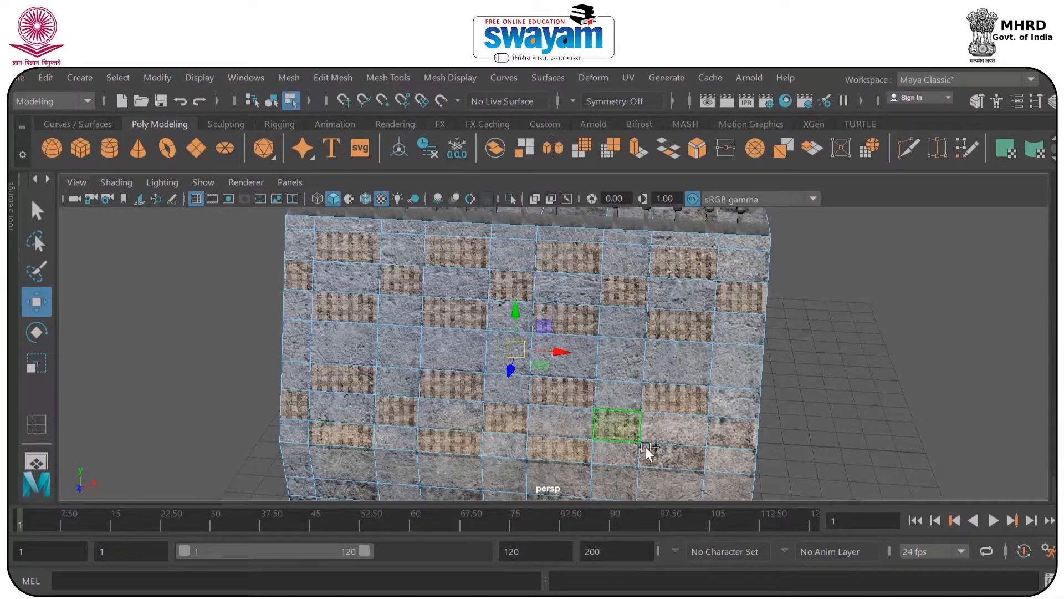
Step: Add the dark brick faces in the two lowest rows of the dam wall to the selection
{"action": "middle_click_drag", "start_coordinate": [665, 379], "coordinate": [680, 349], "text": "alt"}
{"action": "left_click", "coordinate": [699, 402], "text": "shift"}
{"action": "left_click", "coordinate": [588, 400], "text": "shift"}
{"action": "left_click", "coordinate": [539, 421], "text": "shift"}
{"action": "left_click", "coordinate": [475, 399], "text": "shift"}
{"action": "left_click", "coordinate": [424, 419], "text": "shift"}
{"action": "left_click", "coordinate": [366, 400], "text": "shift"}
{"action": "left_click", "coordinate": [315, 418], "text": "shift"}
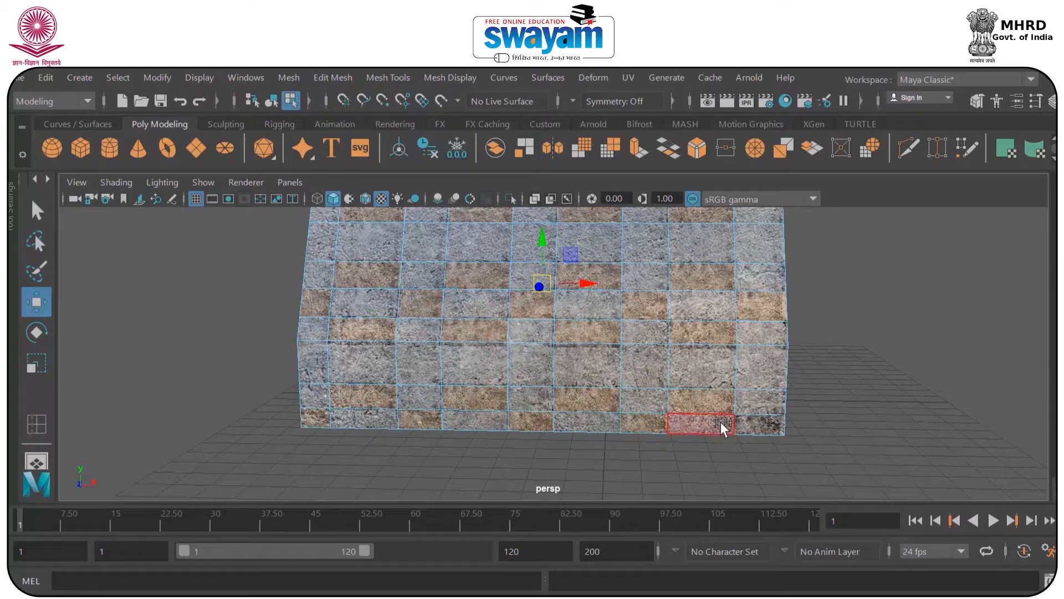
Step: Extrude the selected dark brick faces slightly outward from the dam wall and return to object selection
{"action": "left_click_drag", "start_coordinate": [585, 348], "coordinate": [779, 344], "text": "alt"}
{"action": "left_click_drag", "start_coordinate": [740, 307], "coordinate": [800, 327]}
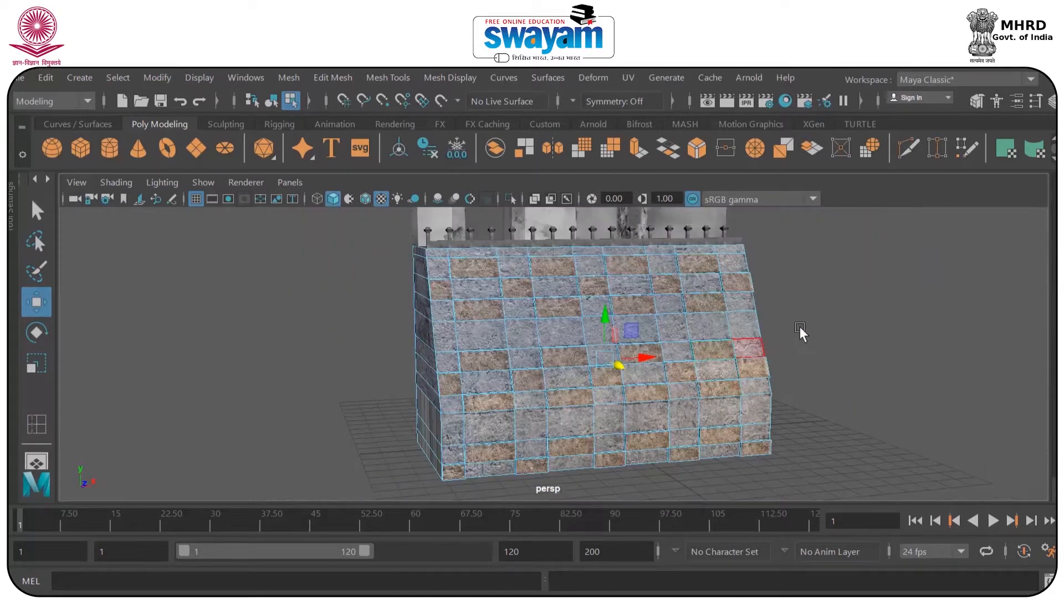
{"action": "right_click_drag", "start_coordinate": [730, 304], "coordinate": [807, 136]}
{"action": "left_click", "coordinate": [813, 268]}
Step: Preview the dam wall with smoothing, inspect its raised bricks, and return to the unsmoothed display
{"action": "left_click_drag", "start_coordinate": [814, 268], "coordinate": [455, 296], "text": "alt"}
{"action": "left_click", "coordinate": [455, 297]}
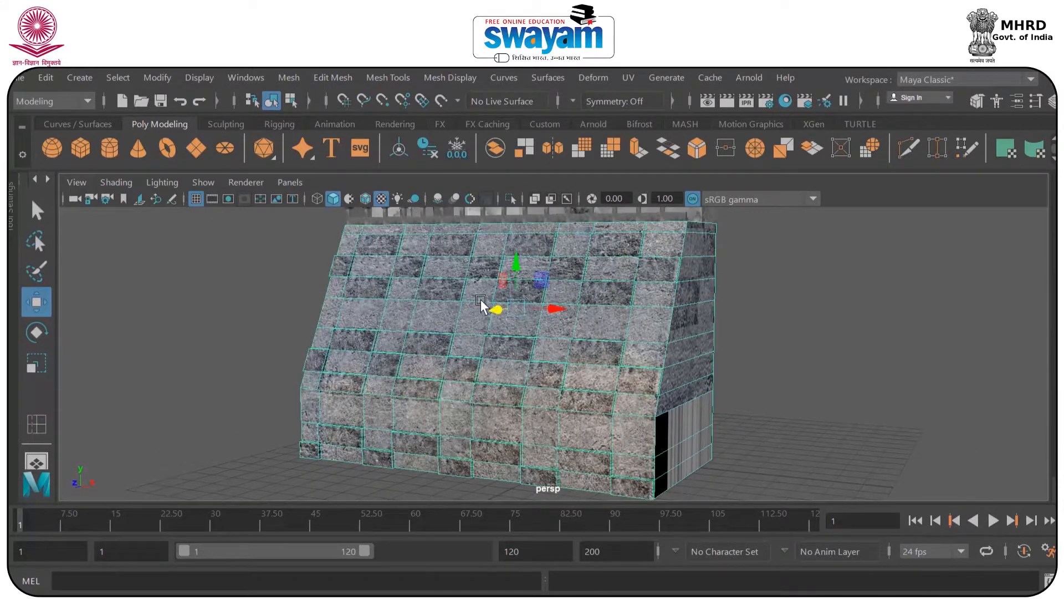
{"action": "key", "text": "3"}
{"action": "left_click", "coordinate": [763, 298]}
{"action": "left_click_drag", "start_coordinate": [763, 297], "coordinate": [718, 340], "text": "alt"}
{"action": "left_click_drag", "start_coordinate": [622, 374], "coordinate": [480, 317], "text": "alt"}
{"action": "left_click", "coordinate": [480, 318]}
{"action": "key", "text": "1"}
{"action": "left_click", "coordinate": [345, 346]}
{"action": "left_click_drag", "start_coordinate": [344, 345], "coordinate": [451, 452], "text": "alt"}
Step: Insert edge loops on the tower close to the edges of its pyramid roof and the ledge below it
{"action": "left_click", "coordinate": [483, 375]}
{"action": "left_click_drag", "start_coordinate": [484, 375], "coordinate": [471, 344], "text": "alt"}
{"action": "middle_click_drag", "start_coordinate": [471, 344], "coordinate": [501, 442], "text": "alt"}
{"action": "scroll", "coordinate": [423, 260], "scroll_direction": "up", "scroll_amount": 3}
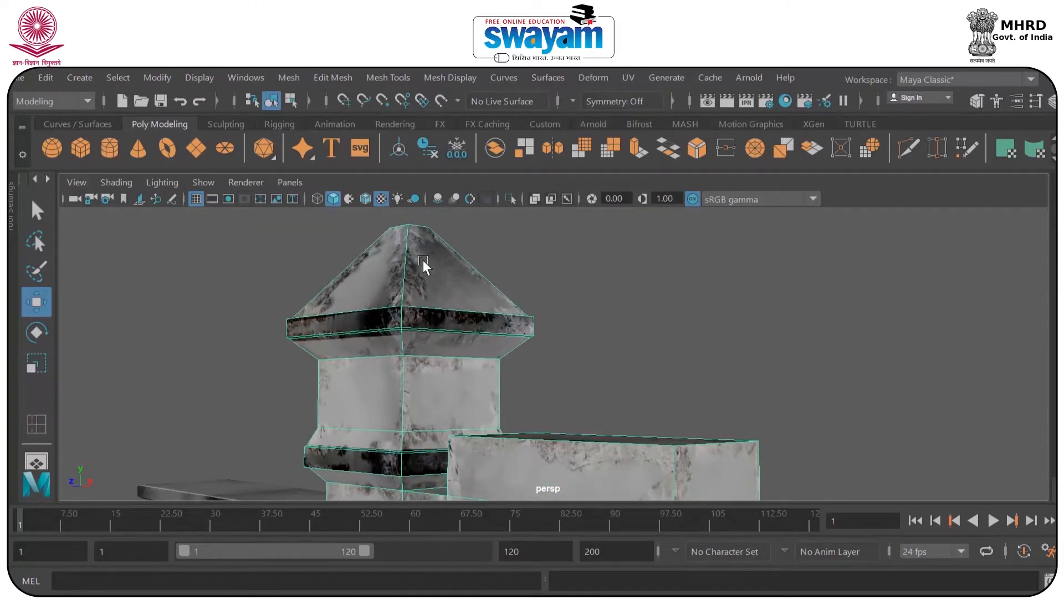
{"action": "left_click", "coordinate": [451, 78]}
{"action": "left_click", "coordinate": [411, 202]}
{"action": "mouse_move", "coordinate": [381, 279]}
{"action": "left_mouse_down", "text": "alt"}
{"action": "mouse_move", "coordinate": [392, 300]}
{"action": "mouse_move", "coordinate": [380, 291]}
{"action": "left_mouse_up", "text": "alt"}
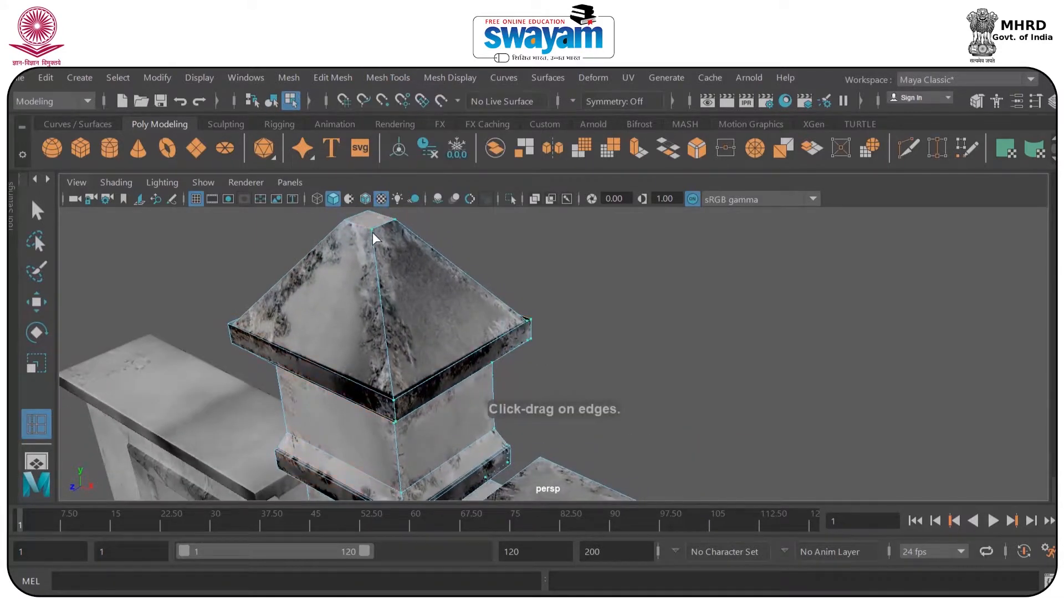
{"action": "left_click", "coordinate": [344, 221]}
{"action": "left_click_drag", "start_coordinate": [344, 221], "coordinate": [626, 340], "text": "alt"}
{"action": "left_click_drag", "start_coordinate": [476, 382], "coordinate": [486, 448], "text": "alt"}
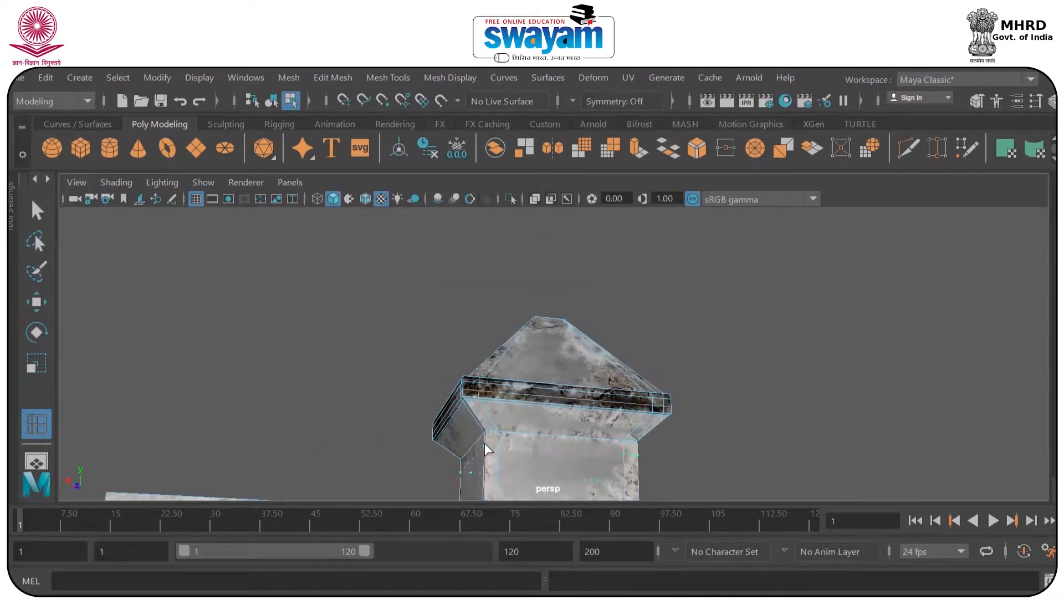
{"action": "left_click", "coordinate": [469, 405]}
Step: Insert edge loops along the tower's upper shaft and around its lower ledge
{"action": "left_click_drag", "start_coordinate": [505, 400], "coordinate": [499, 375], "text": "alt"}
{"action": "left_click", "coordinate": [468, 353]}
{"action": "left_click", "coordinate": [450, 373]}
{"action": "left_click", "coordinate": [446, 395]}
{"action": "left_click", "coordinate": [440, 417]}
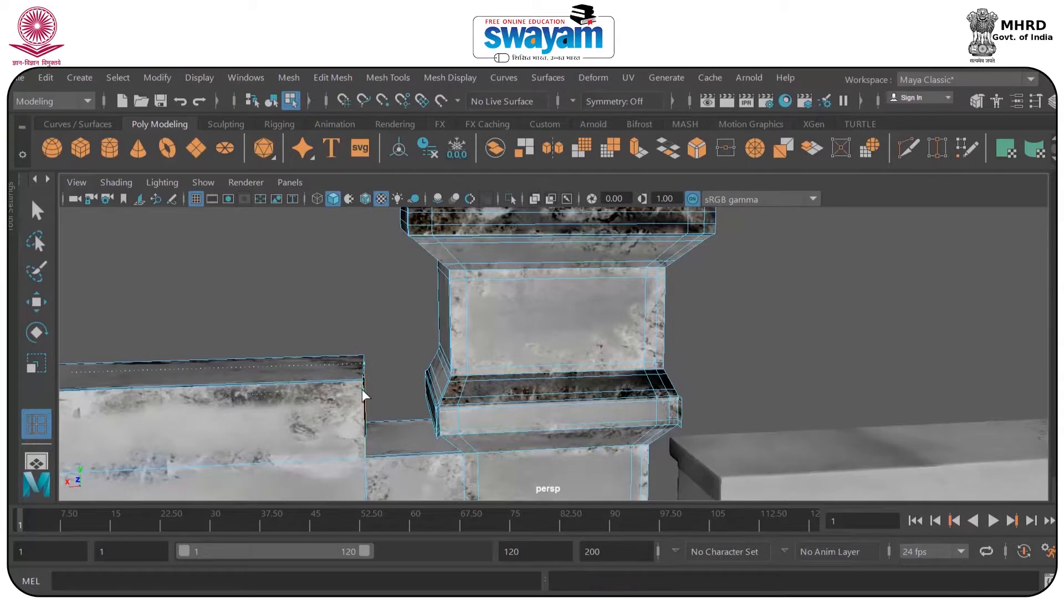
Step: Insert edge loops close to the top, side and corner edges of the block beside the tower
{"action": "left_click_drag", "start_coordinate": [362, 388], "coordinate": [339, 348], "text": "alt"}
{"action": "left_click", "coordinate": [371, 408]}
{"action": "left_click_drag", "start_coordinate": [372, 408], "coordinate": [434, 418], "text": "alt"}
{"action": "left_click", "coordinate": [433, 418]}
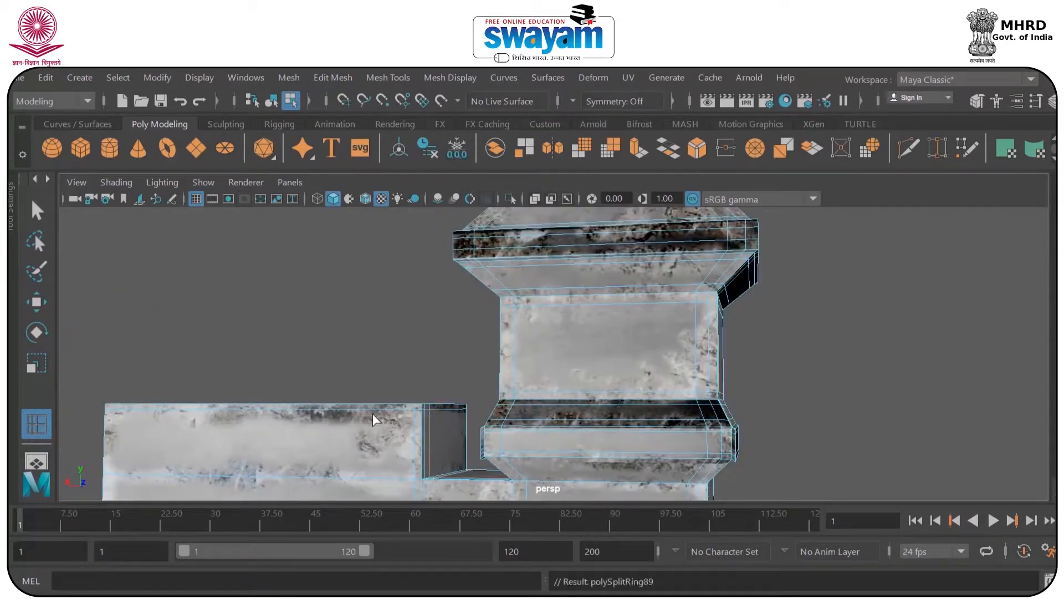
{"action": "middle_click_drag", "start_coordinate": [372, 413], "coordinate": [499, 321], "text": "alt"}
{"action": "left_click", "coordinate": [244, 374]}
{"action": "left_click_drag", "start_coordinate": [245, 374], "coordinate": [382, 383], "text": "alt"}
{"action": "middle_click_drag", "start_coordinate": [383, 383], "coordinate": [409, 358], "text": "alt"}
{"action": "left_click_drag", "start_coordinate": [409, 357], "coordinate": [389, 323], "text": "alt"}
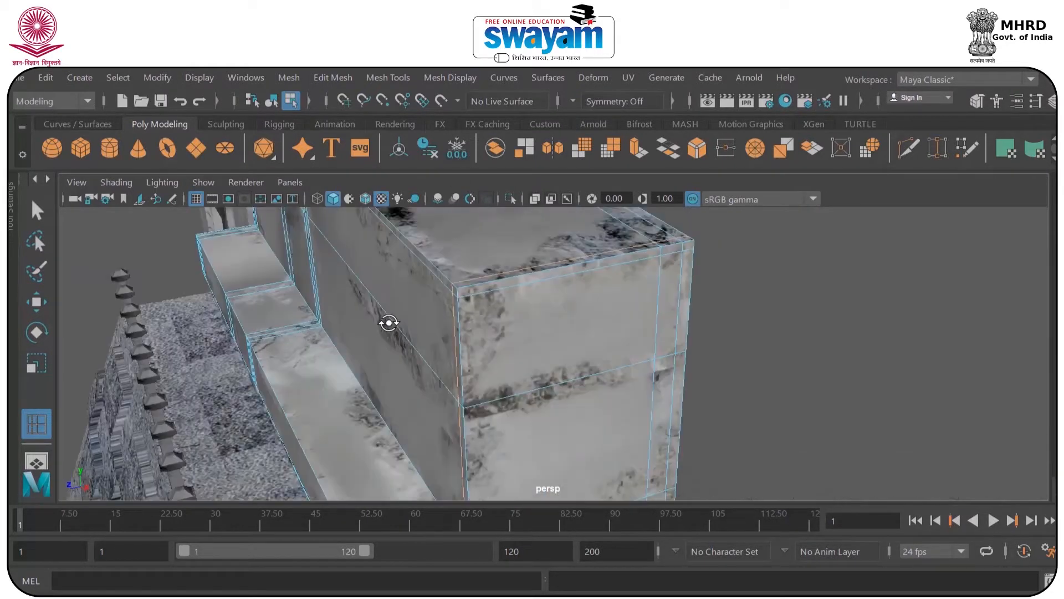
{"action": "left_click_drag", "start_coordinate": [464, 303], "coordinate": [370, 335], "text": "alt"}
{"action": "left_click", "coordinate": [554, 365]}
Step: Preview the tower building smoothed, return to the unsmoothed display, and inspect its edges up close
{"action": "left_click_drag", "start_coordinate": [295, 287], "coordinate": [513, 304], "text": "alt"}
{"action": "key", "text": "3"}
{"action": "key", "text": "1"}
{"action": "scroll", "coordinate": [546, 402], "scroll_direction": "down", "scroll_amount": 5}
{"action": "scroll", "coordinate": [513, 304], "scroll_direction": "up", "scroll_amount": 8}
{"action": "middle_click_drag", "start_coordinate": [514, 304], "coordinate": [365, 327], "text": "alt"}
{"action": "left_click_drag", "start_coordinate": [251, 282], "coordinate": [321, 370]}
{"action": "scroll", "coordinate": [404, 397], "scroll_direction": "down", "scroll_amount": 8}
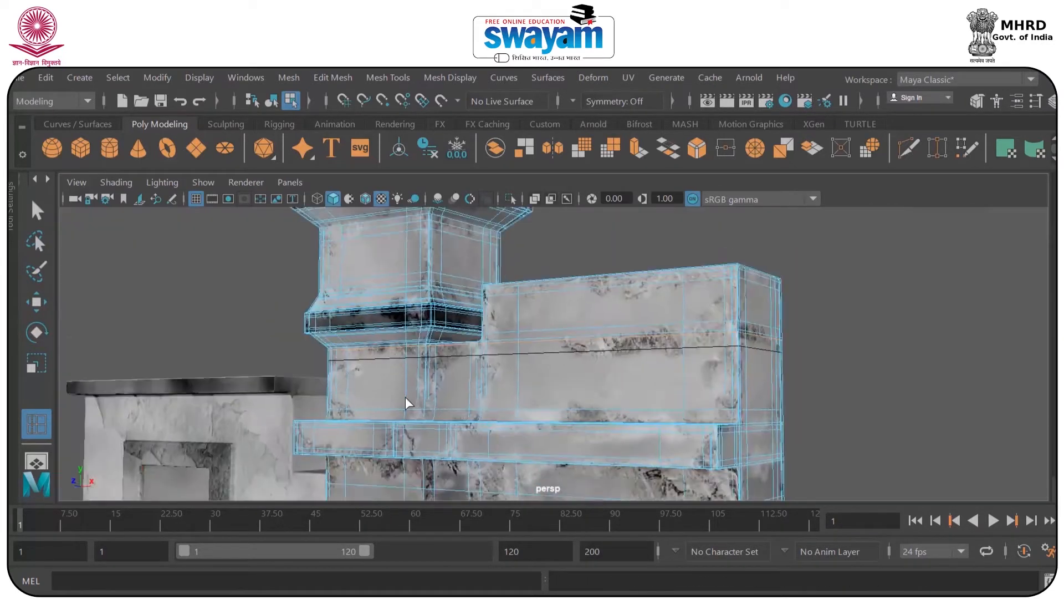
Step: Return the tower building to object selection, deselect it, and save the scene
{"action": "left_click_drag", "start_coordinate": [405, 397], "coordinate": [474, 401], "text": "alt"}
{"action": "right_click_drag", "start_coordinate": [474, 401], "coordinate": [546, 349]}
{"action": "left_click", "coordinate": [684, 272]}
{"action": "scroll", "coordinate": [685, 300], "scroll_direction": "down", "scroll_amount": 5}
{"action": "left_click_drag", "start_coordinate": [687, 345], "coordinate": [562, 291], "text": "alt"}
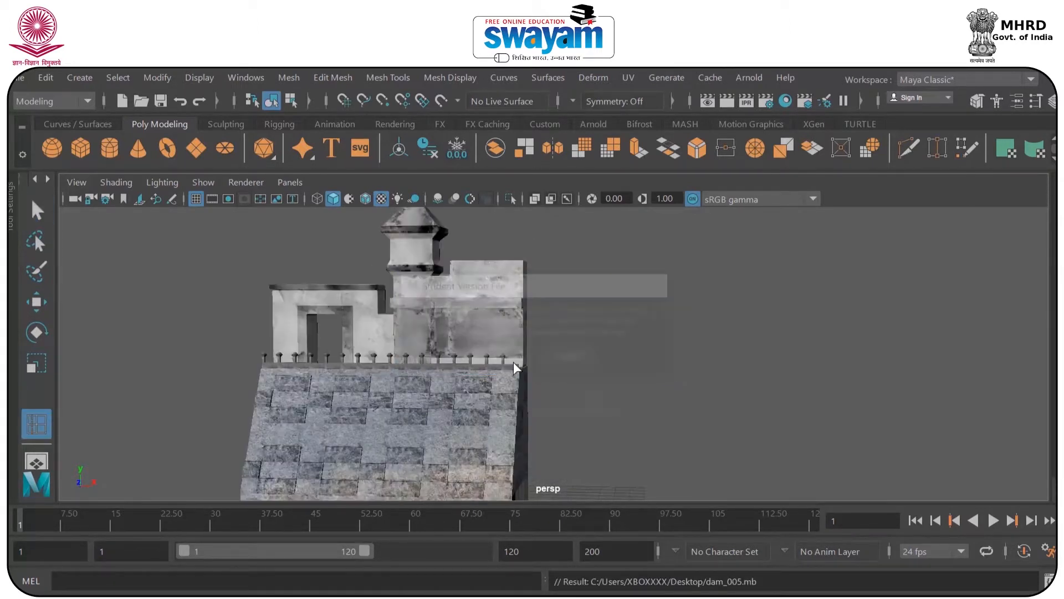
{"action": "key", "text": "w"}
{"action": "left_click", "coordinate": [405, 361]}
{"action": "left_click_drag", "start_coordinate": [404, 360], "coordinate": [495, 308], "text": "alt"}
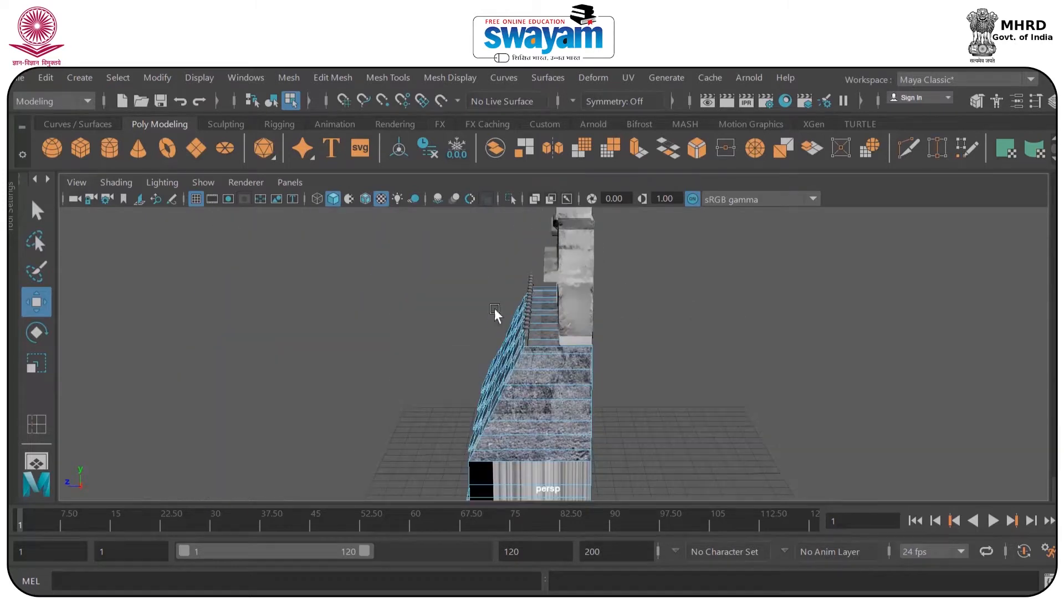
{"action": "left_click_drag", "start_coordinate": [534, 378], "coordinate": [535, 378]}
{"action": "right_click_drag", "start_coordinate": [529, 374], "coordinate": [613, 133]}
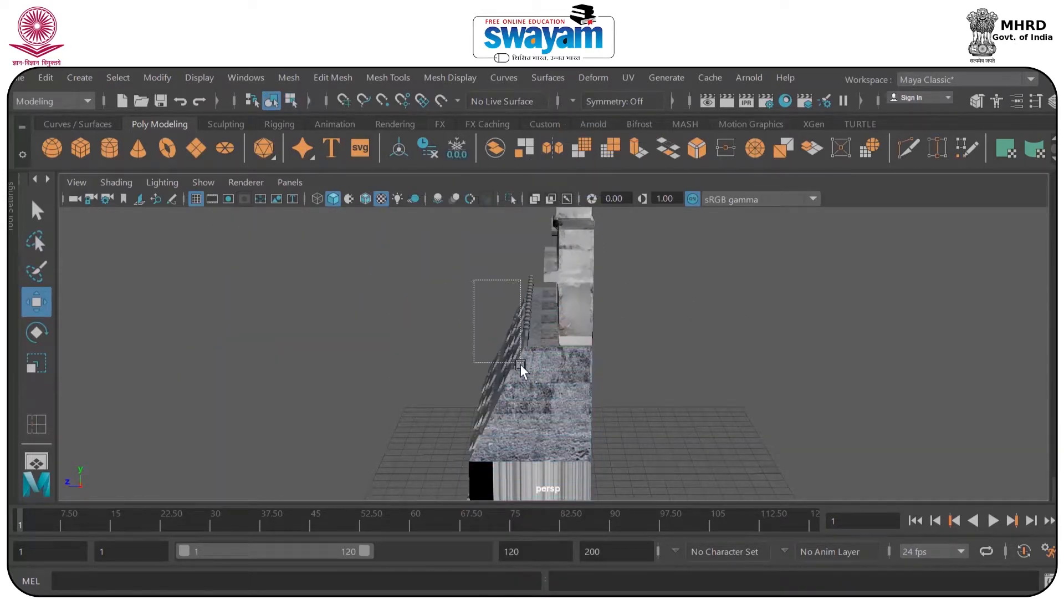
{"action": "left_click_drag", "start_coordinate": [533, 384], "coordinate": [532, 384]}
{"action": "left_click_drag", "start_coordinate": [533, 382], "coordinate": [504, 333], "text": "alt"}
{"action": "left_click", "coordinate": [417, 328]}
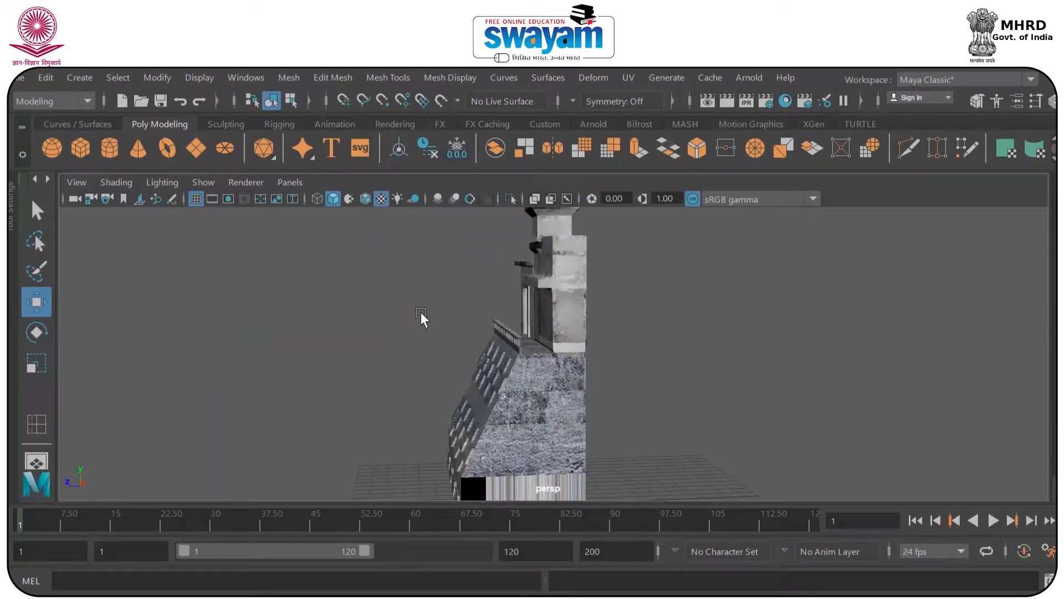
Step: Select the dam wall together with its barricade and group them
{"action": "left_click_drag", "start_coordinate": [424, 344], "coordinate": [450, 329], "text": "alt"}
{"action": "left_click_drag", "start_coordinate": [542, 415], "coordinate": [585, 429]}
{"action": "key", "text": "ctrl+g"}
{"action": "mouse_move", "coordinate": [525, 375]}
{"action": "left_mouse_down", "text": "alt"}
{"action": "mouse_move", "coordinate": [520, 350]}
{"action": "mouse_move", "coordinate": [525, 374]}
{"action": "left_mouse_up", "text": "alt"}
{"action": "middle_click_drag", "start_coordinate": [526, 371], "coordinate": [508, 460], "text": "alt"}
Step: Open the Outliner and select the group containing the dam wall and barricade
{"action": "left_click", "coordinate": [303, 405]}
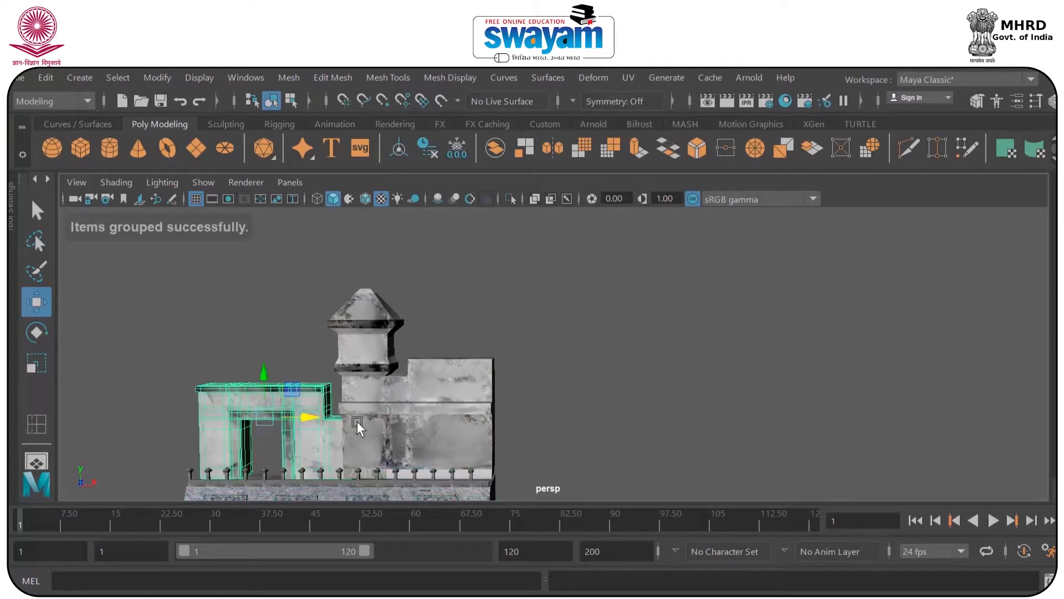
{"action": "middle_click_drag", "start_coordinate": [366, 423], "coordinate": [407, 357], "text": "alt"}
{"action": "scroll", "coordinate": [407, 357], "scroll_direction": "down", "scroll_amount": 1}
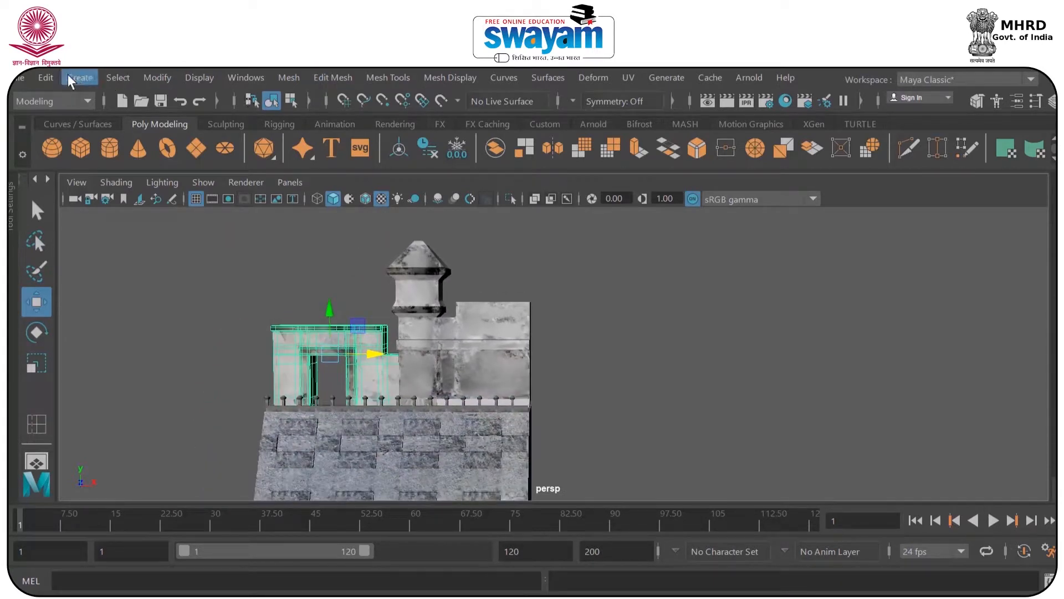
{"action": "left_click", "coordinate": [47, 77]}
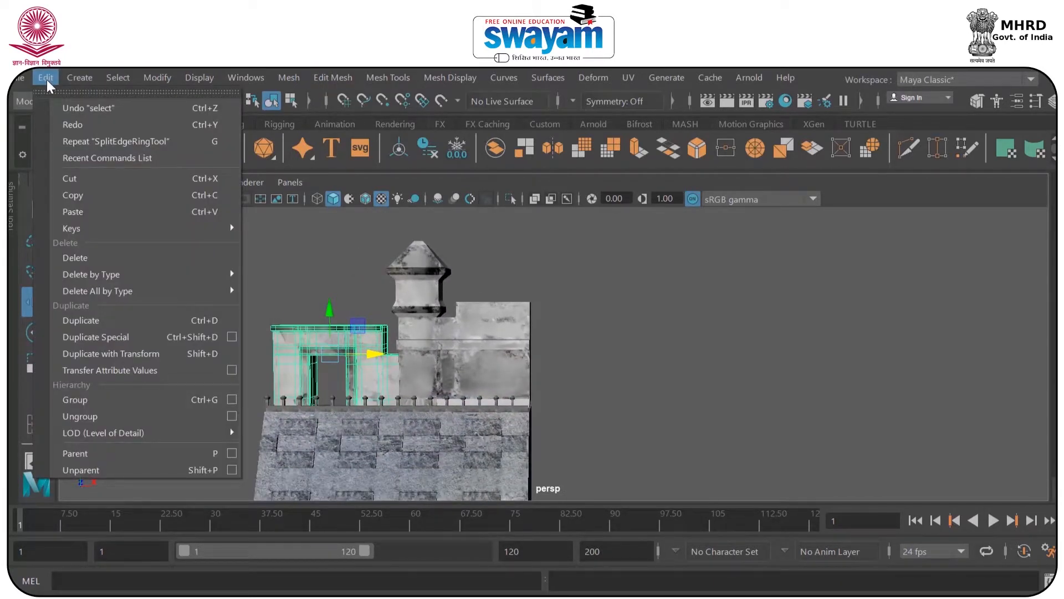
{"action": "left_click", "coordinate": [47, 80]}
{"action": "left_click", "coordinate": [191, 73]}
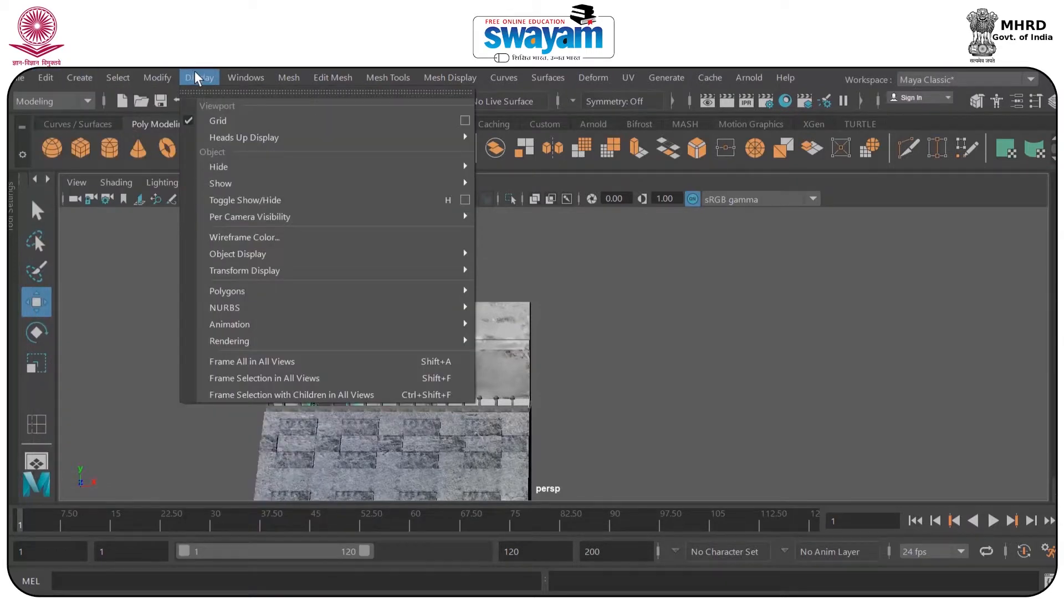
{"action": "mouse_move", "coordinate": [245, 78]}
{"action": "left_click", "coordinate": [275, 260]}
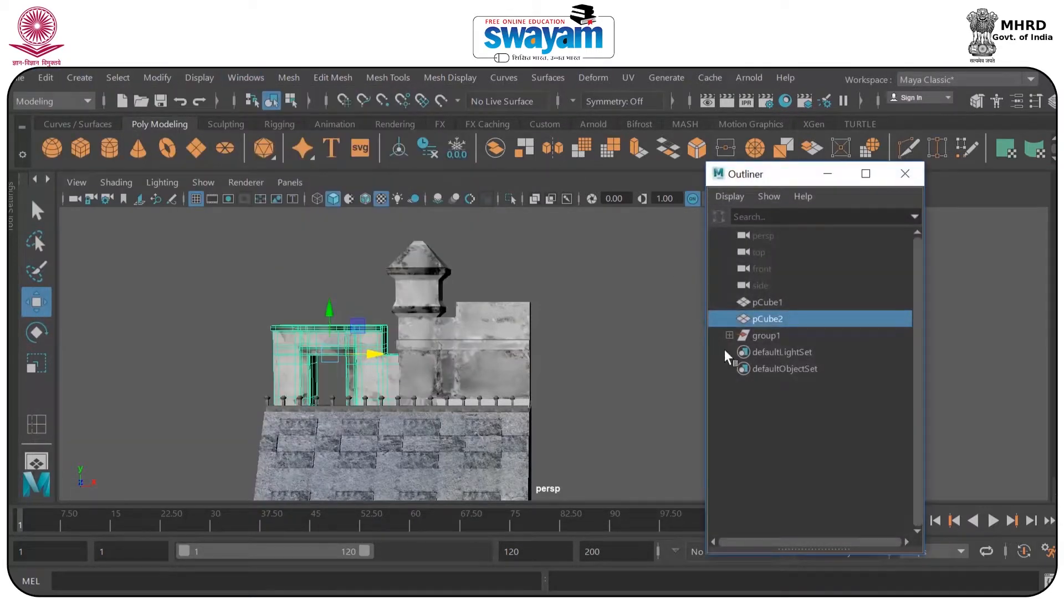
{"action": "left_click", "coordinate": [773, 369]}
{"action": "left_click", "coordinate": [767, 338]}
Step: Duplicate the dam wall group and move the copy along the X axis against the end of the original
{"action": "middle_click_drag", "start_coordinate": [515, 382], "coordinate": [436, 309], "text": "alt"}
{"action": "scroll", "coordinate": [424, 401], "scroll_direction": "down", "scroll_amount": 3}
{"action": "key", "text": "ctrl+d"}
{"action": "left_click_drag", "start_coordinate": [440, 450], "coordinate": [632, 464]}
{"action": "scroll", "coordinate": [623, 416], "scroll_direction": "down", "scroll_amount": 2}
{"action": "key", "text": "ctrl+d"}
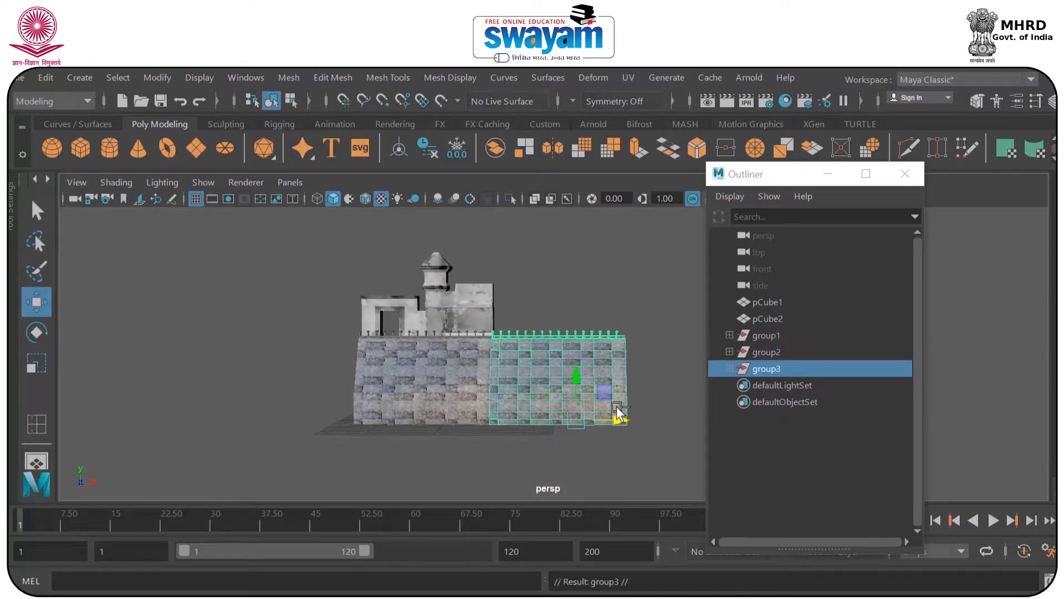
{"action": "key", "text": "ctrl+z"}
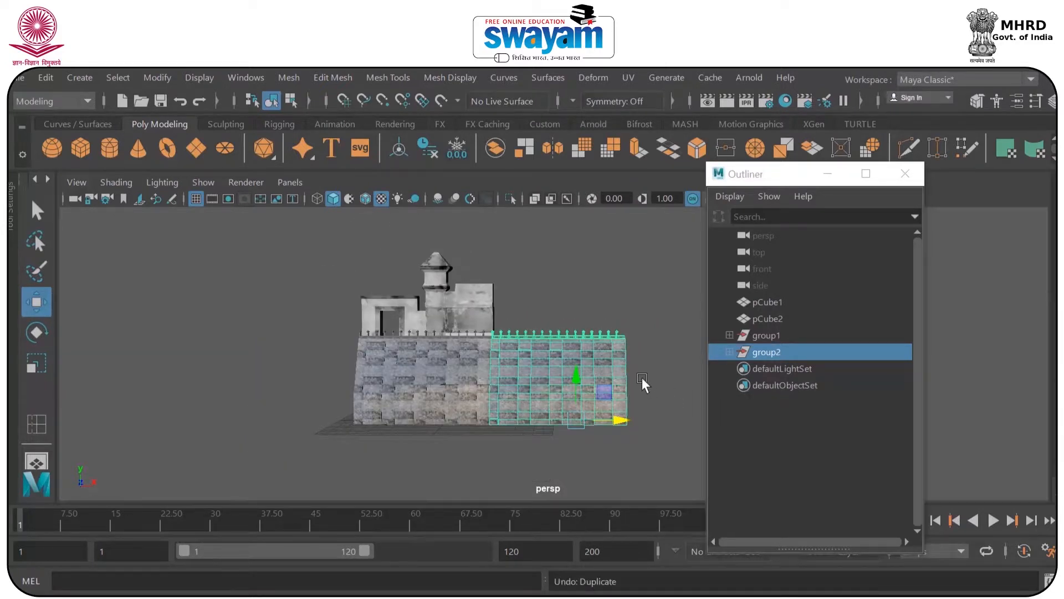
Step: Duplicate the second dam section and move the copy along the X axis to extend the wall by a third section
{"action": "middle_click_drag", "start_coordinate": [642, 377], "coordinate": [431, 404], "text": "alt"}
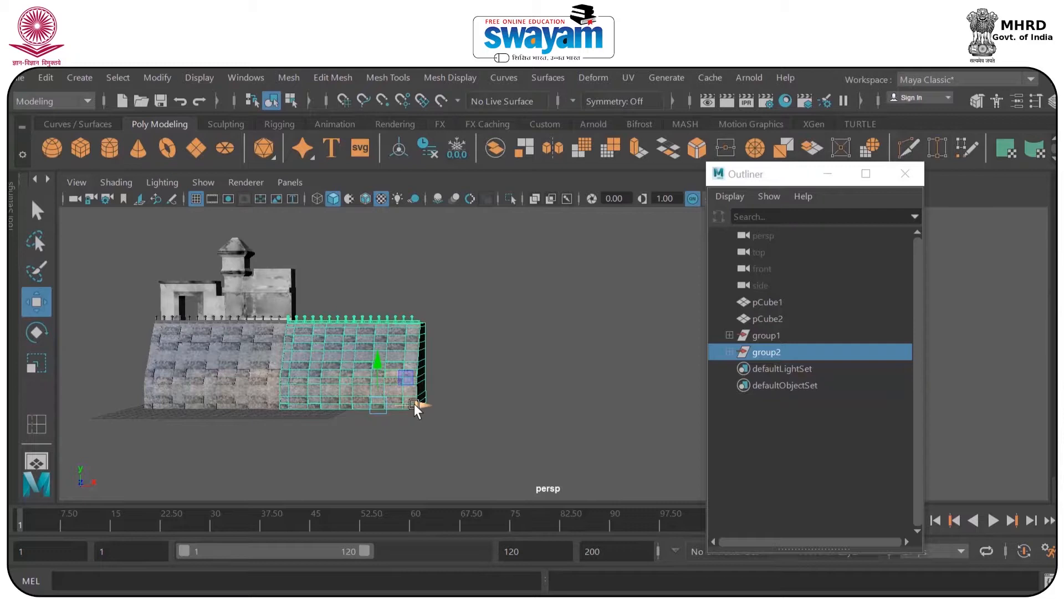
{"action": "key", "text": "ctrl+d"}
{"action": "left_click_drag", "start_coordinate": [414, 403], "coordinate": [543, 404]}
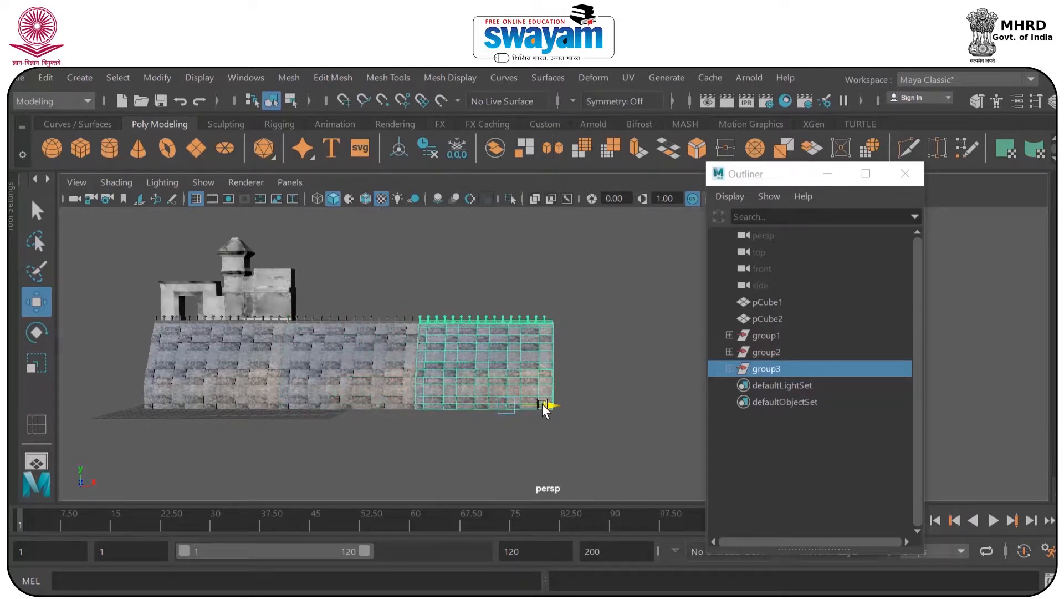
{"action": "left_click", "coordinate": [633, 376]}
{"action": "left_click_drag", "start_coordinate": [485, 375], "coordinate": [444, 346], "text": "alt"}
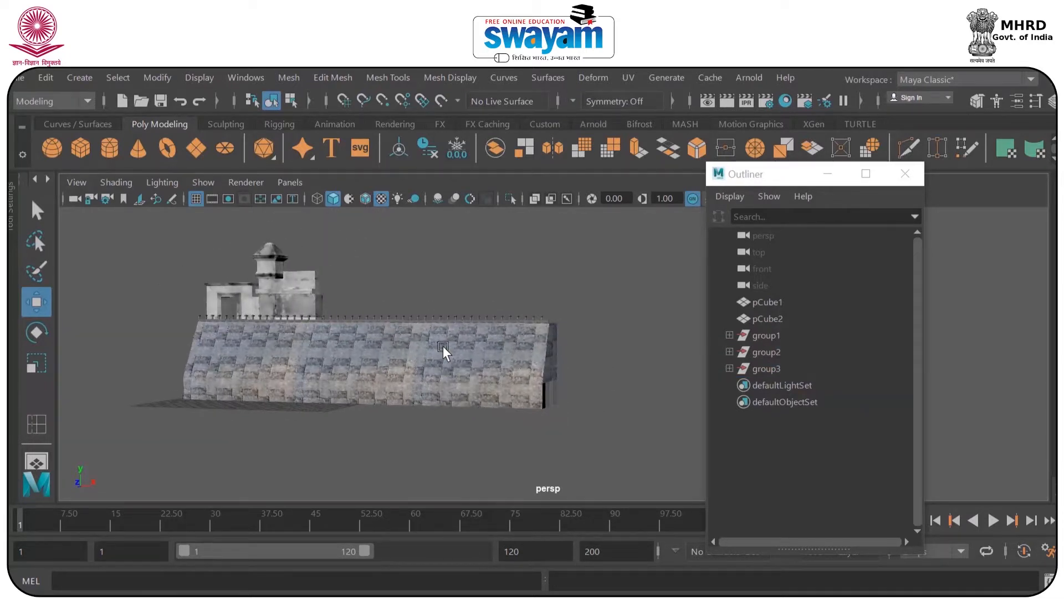
Step: Select the tower building and gateway together and move them along the X axis toward the middle of the extended dam
{"action": "scroll", "coordinate": [443, 345], "scroll_direction": "up", "scroll_amount": 3}
{"action": "middle_click_drag", "start_coordinate": [449, 341], "coordinate": [616, 395], "text": "alt"}
{"action": "left_click_drag", "start_coordinate": [616, 394], "coordinate": [571, 378], "text": "alt"}
{"action": "scroll", "coordinate": [280, 282], "scroll_direction": "up", "scroll_amount": 2}
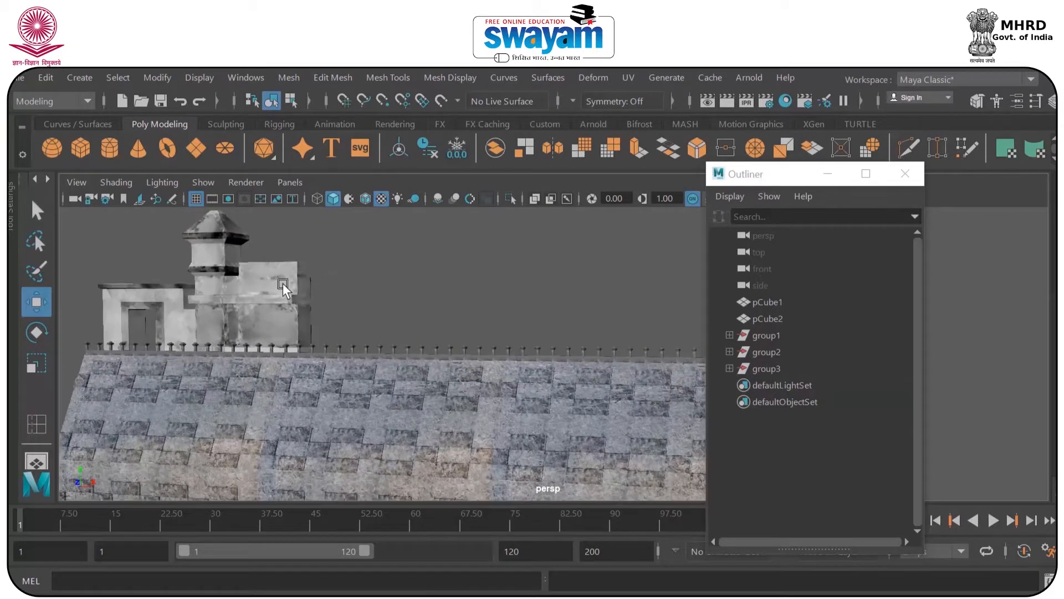
{"action": "left_click", "coordinate": [259, 285]}
{"action": "left_click_drag", "start_coordinate": [269, 295], "coordinate": [325, 320], "text": "alt"}
{"action": "middle_click_drag", "start_coordinate": [325, 320], "coordinate": [485, 348], "text": "alt"}
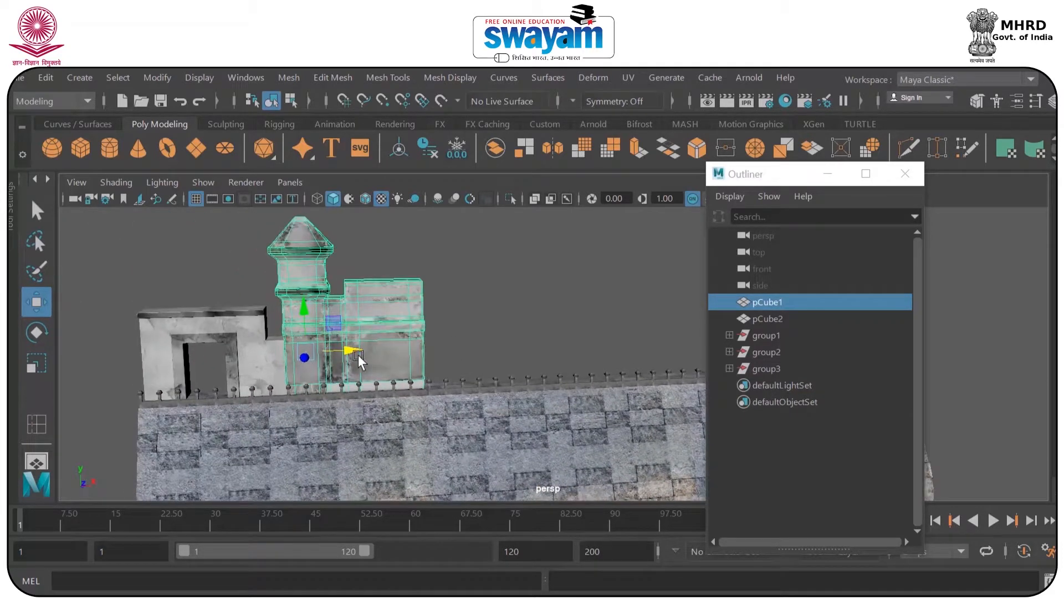
{"action": "left_click", "coordinate": [276, 349], "text": "shift"}
{"action": "middle_click_drag", "start_coordinate": [333, 351], "coordinate": [581, 341], "text": "alt"}
{"action": "left_click_drag", "start_coordinate": [581, 341], "coordinate": [588, 343]}
{"action": "left_click", "coordinate": [413, 288]}
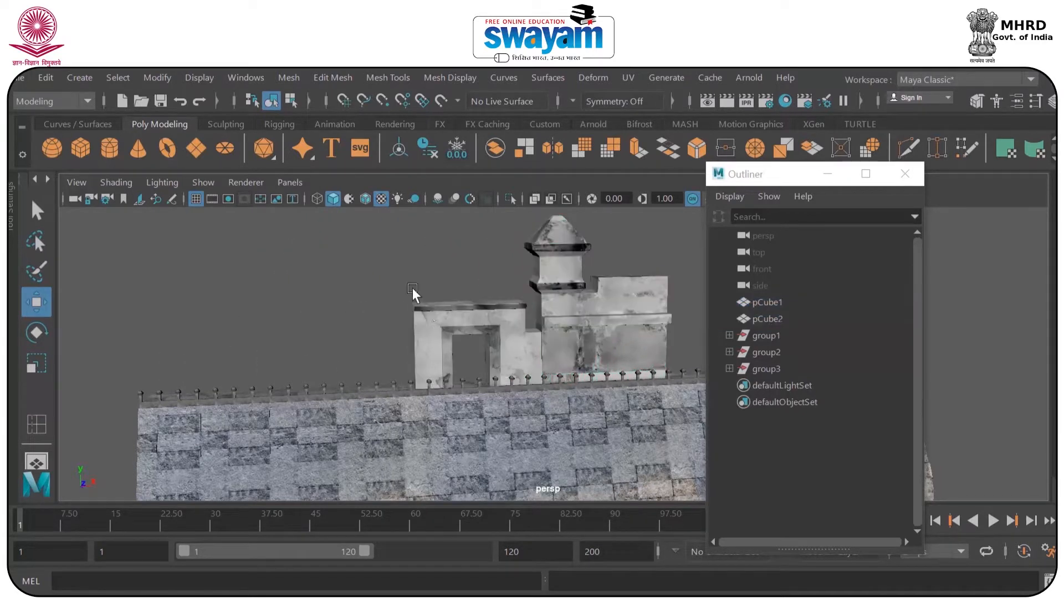
Step: Try to duplicate the tower building and move the copy along the X axis away from the original
{"action": "left_click_drag", "start_coordinate": [444, 331], "coordinate": [446, 332]}
{"action": "scroll", "coordinate": [479, 329], "scroll_direction": "up", "scroll_amount": 2}
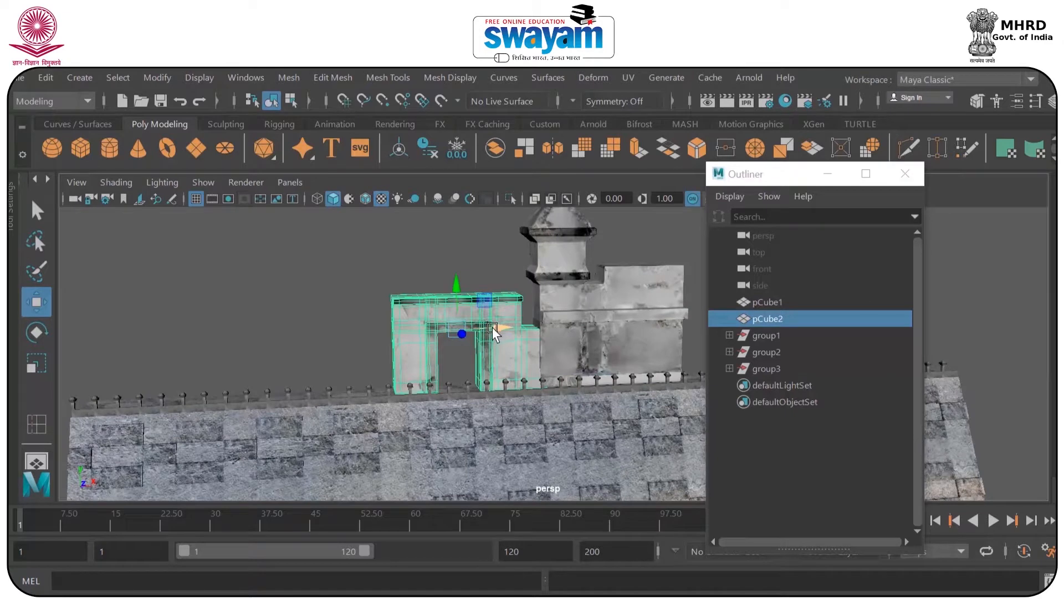
{"action": "middle_click_drag", "start_coordinate": [638, 298], "coordinate": [393, 323], "text": "alt"}
{"action": "left_click", "coordinate": [463, 309]}
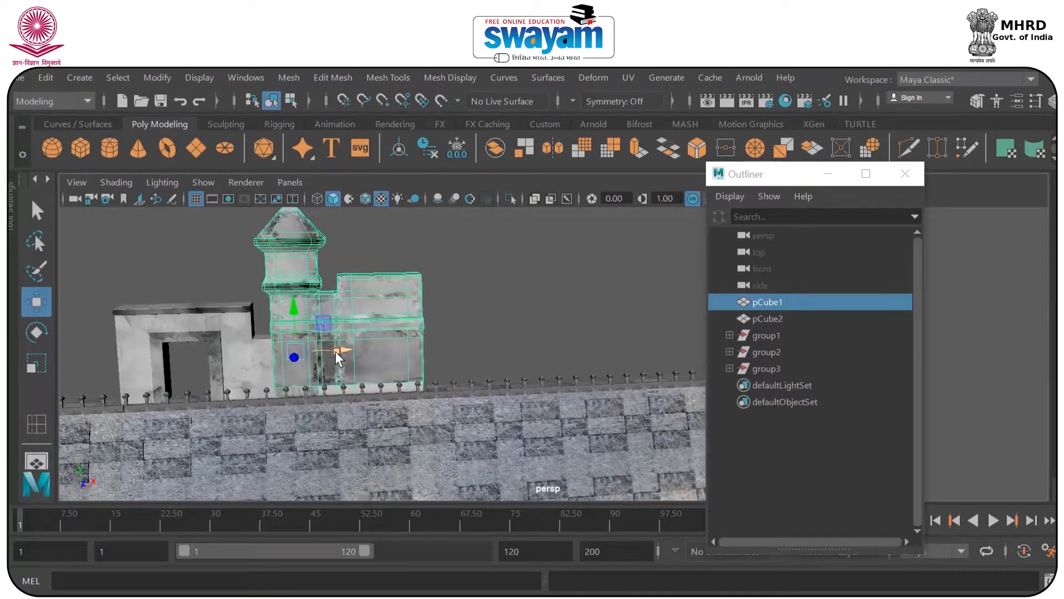
{"action": "key", "text": "ctrl+d"}
{"action": "left_click_drag", "start_coordinate": [331, 350], "coordinate": [508, 348]}
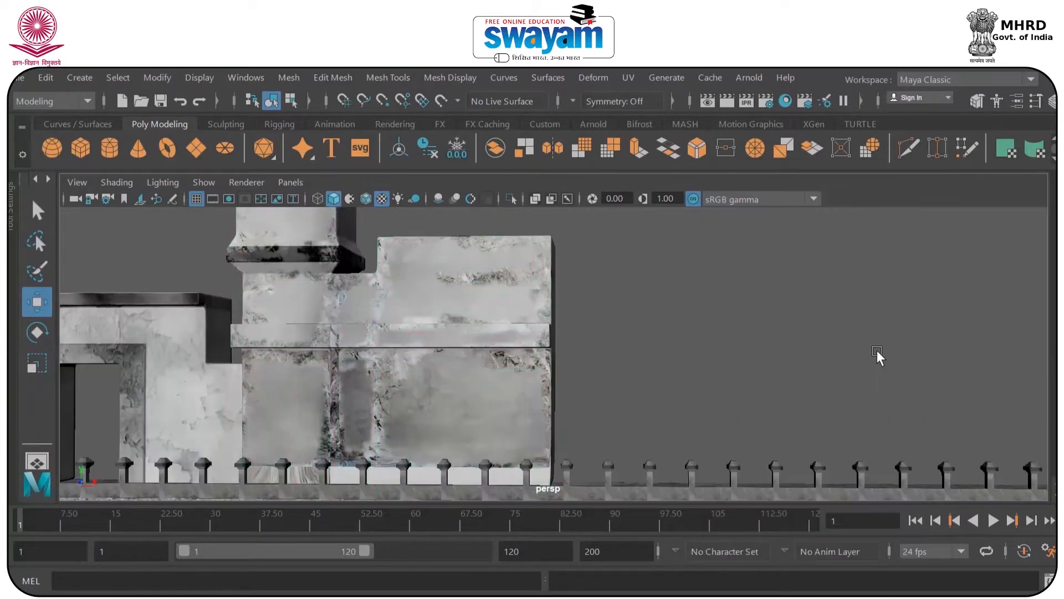
Step: Select the tower building and place its pivot along the X axis at the free end opposite the gateway
{"action": "scroll", "coordinate": [877, 351], "scroll_direction": "down", "scroll_amount": 2}
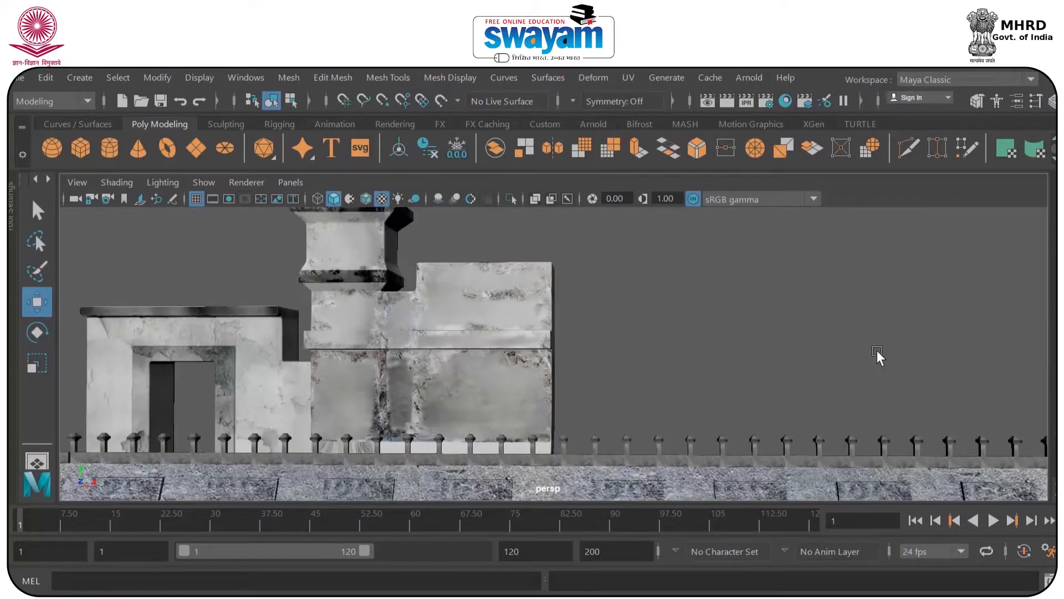
{"action": "scroll", "coordinate": [876, 350], "scroll_direction": "down", "scroll_amount": 3}
{"action": "left_click_drag", "start_coordinate": [836, 360], "coordinate": [517, 251], "text": "alt"}
{"action": "left_click_drag", "start_coordinate": [564, 367], "coordinate": [429, 307], "text": "alt"}
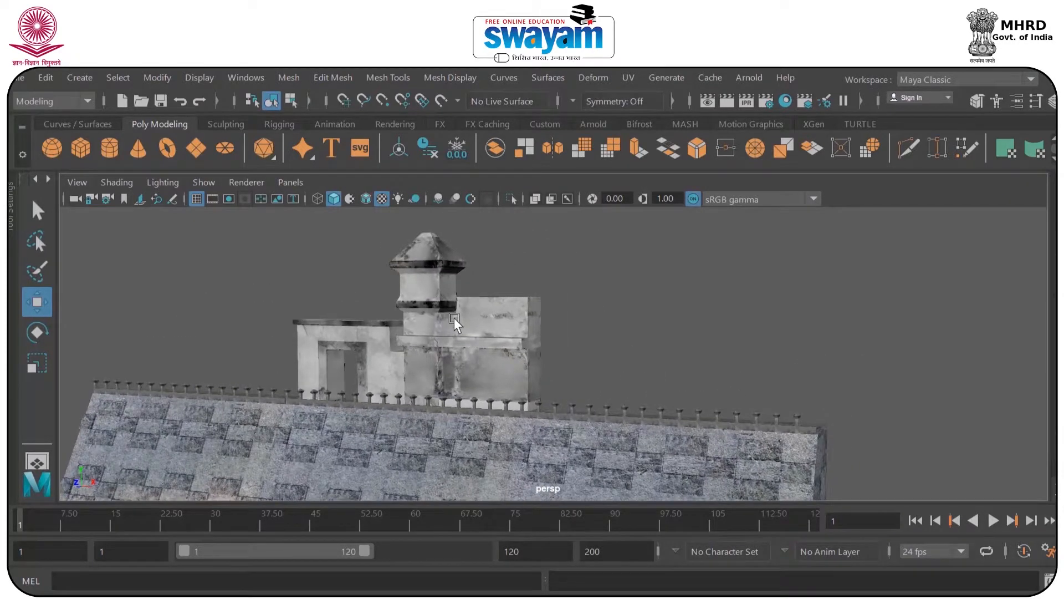
{"action": "left_click_drag", "start_coordinate": [518, 328], "coordinate": [516, 360]}
{"action": "scroll", "coordinate": [516, 363], "scroll_direction": "up", "scroll_amount": 3}
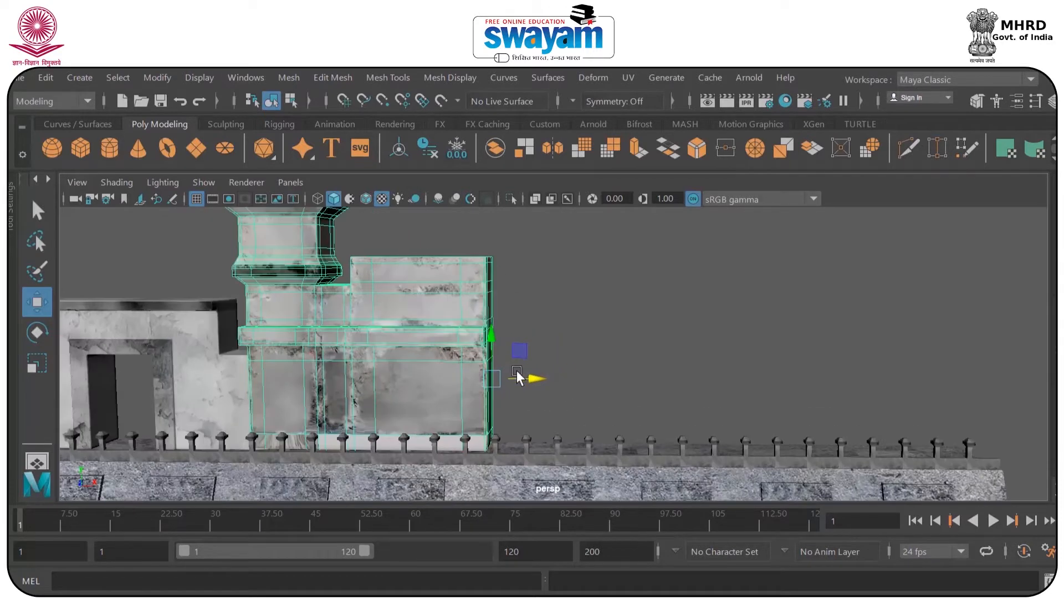
{"action": "key", "text": "d"}
{"action": "mouse_move", "coordinate": [533, 378]}
{"action": "left_mouse_down"}
{"action": "mouse_move", "coordinate": [515, 377]}
{"action": "mouse_move", "coordinate": [533, 377]}
{"action": "left_mouse_up"}
{"action": "left_click_drag", "start_coordinate": [595, 355], "coordinate": [574, 312], "text": "alt"}
{"action": "left_click_drag", "start_coordinate": [463, 324], "coordinate": [465, 324]}
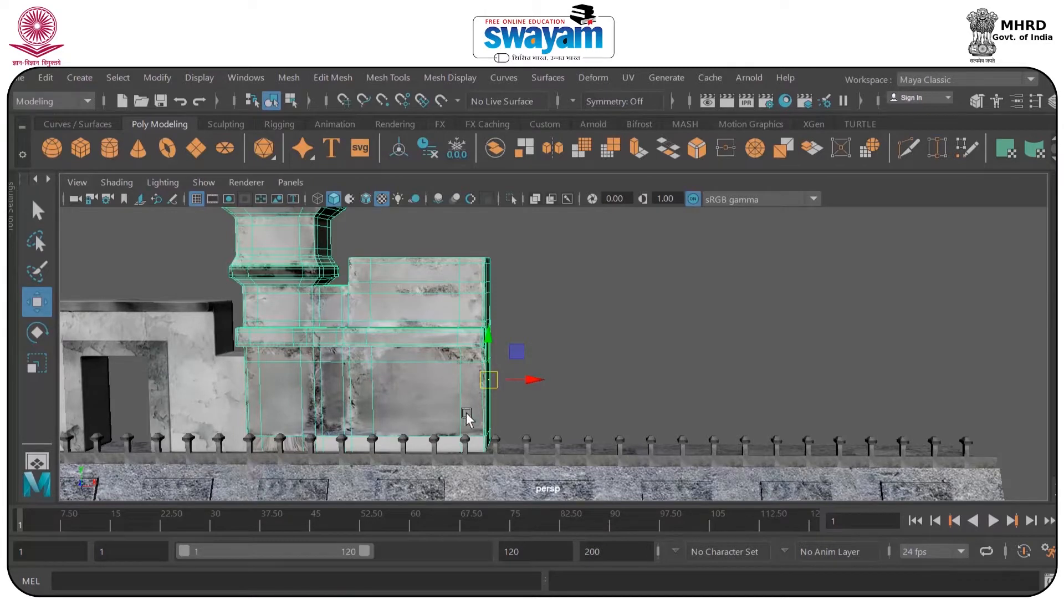
Step: Try a mirrored copy of the tower building using Duplicate Special with scale X and Z at -1, and delete the copy
{"action": "left_click", "coordinate": [46, 78]}
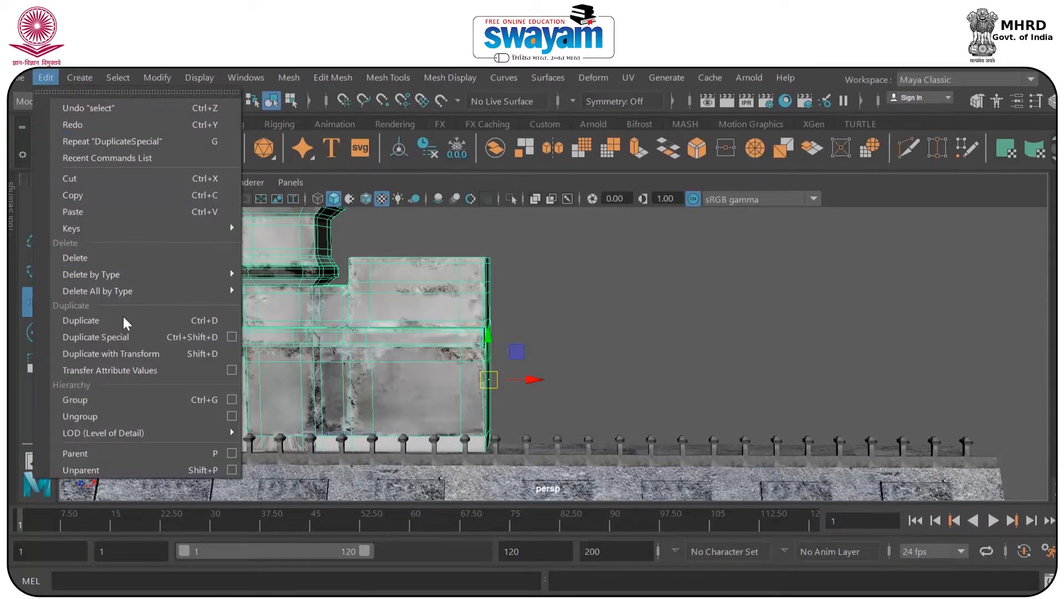
{"action": "left_click", "coordinate": [232, 337]}
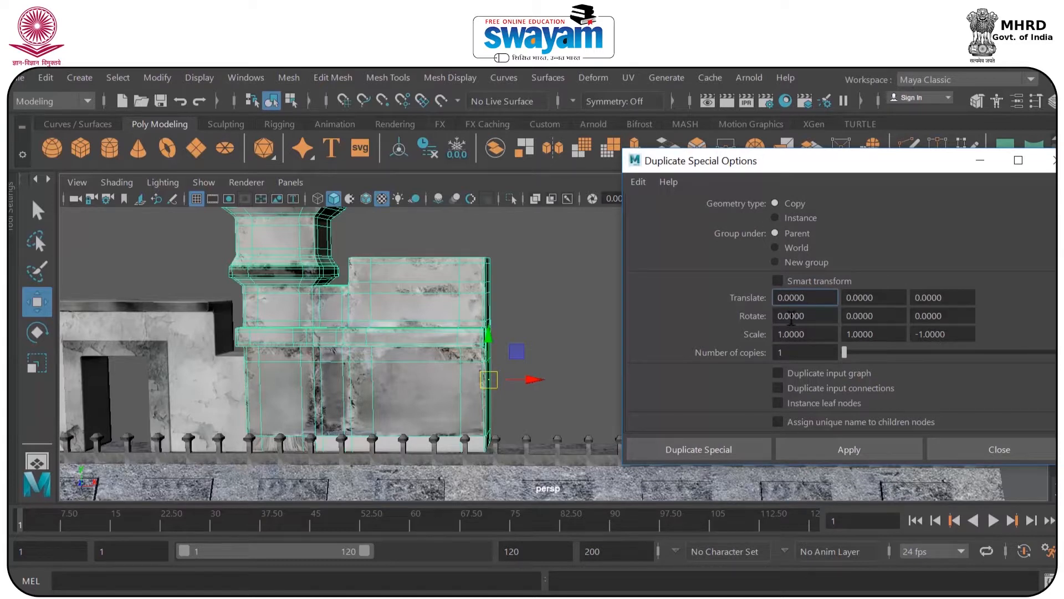
{"action": "left_click", "coordinate": [779, 334]}
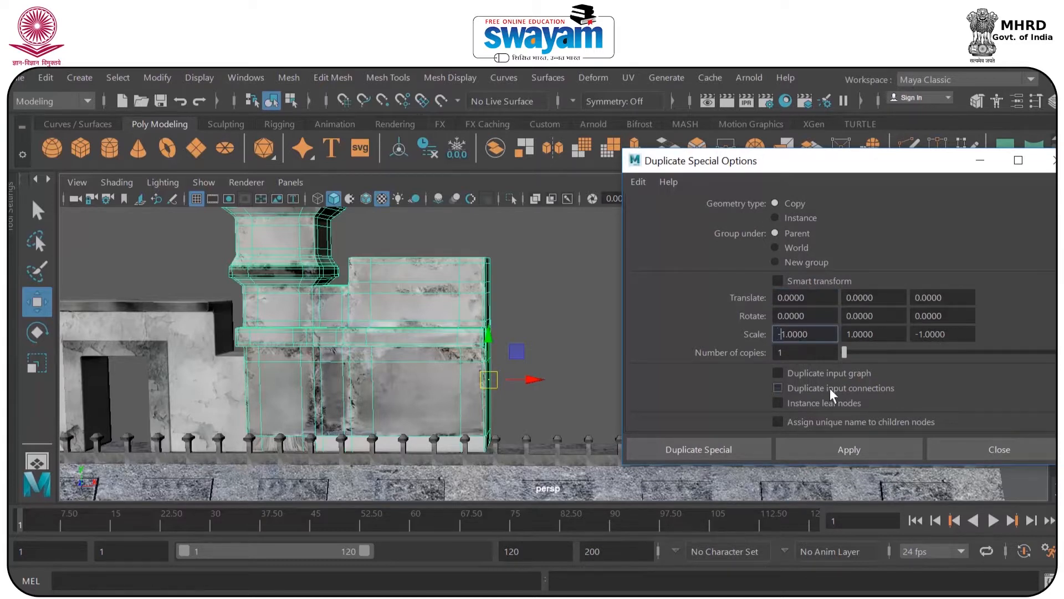
{"action": "left_click", "coordinate": [860, 447]}
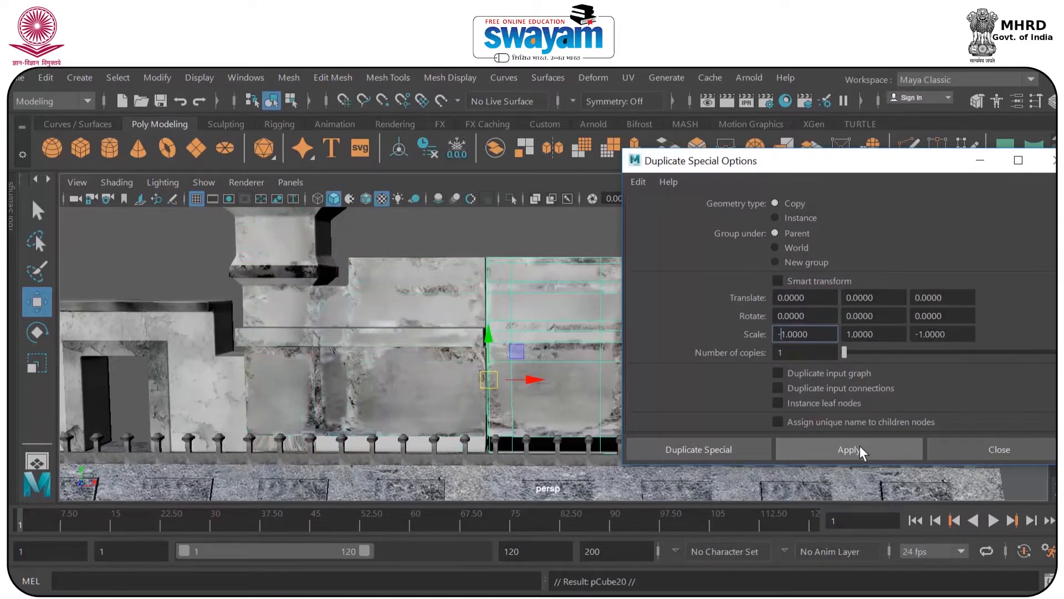
{"action": "left_click", "coordinate": [1002, 443]}
{"action": "left_click_drag", "start_coordinate": [802, 287], "coordinate": [649, 343], "text": "alt"}
{"action": "left_click", "coordinate": [648, 343]}
{"action": "key", "text": "Delete"}
Step: Reset the Duplicate Special options, set scale X to -1, and create a mirrored copy of the tower building
{"action": "left_click", "coordinate": [526, 324]}
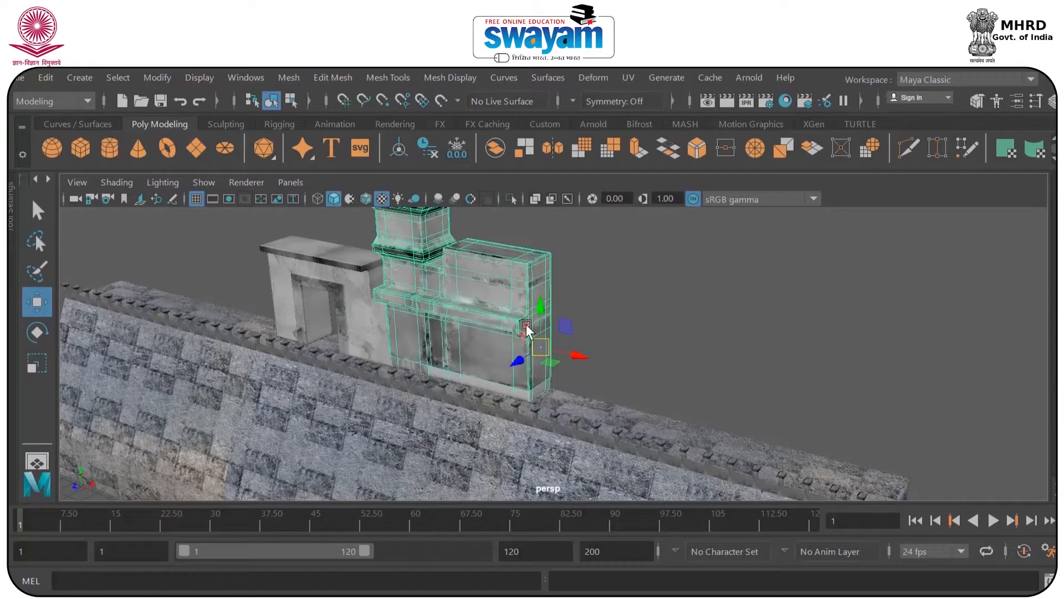
{"action": "left_click", "coordinate": [35, 72]}
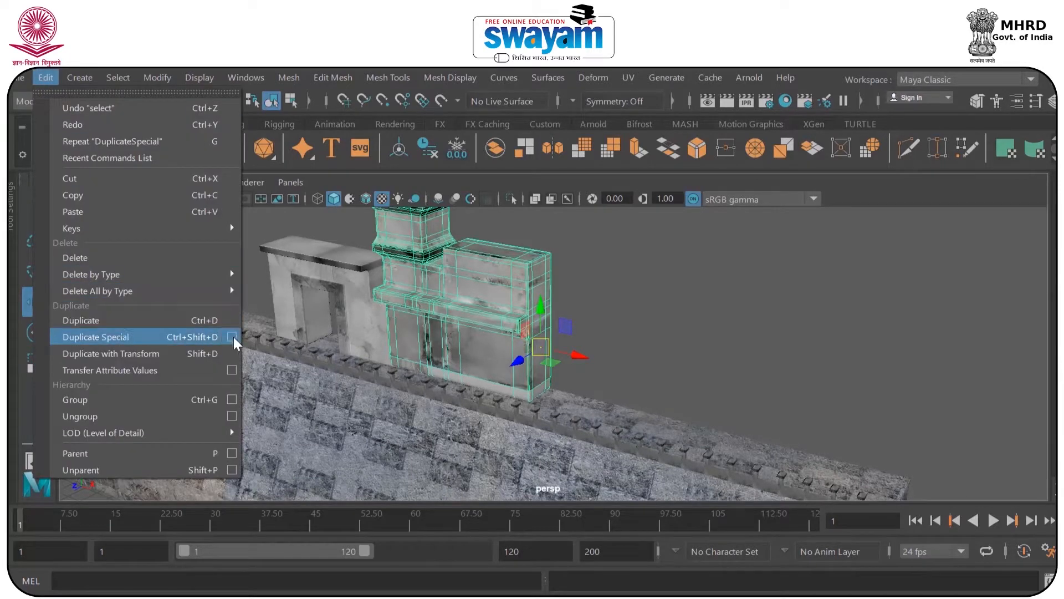
{"action": "left_click", "coordinate": [234, 271]}
{"action": "left_click", "coordinate": [636, 183]}
{"action": "left_click", "coordinate": [670, 214]}
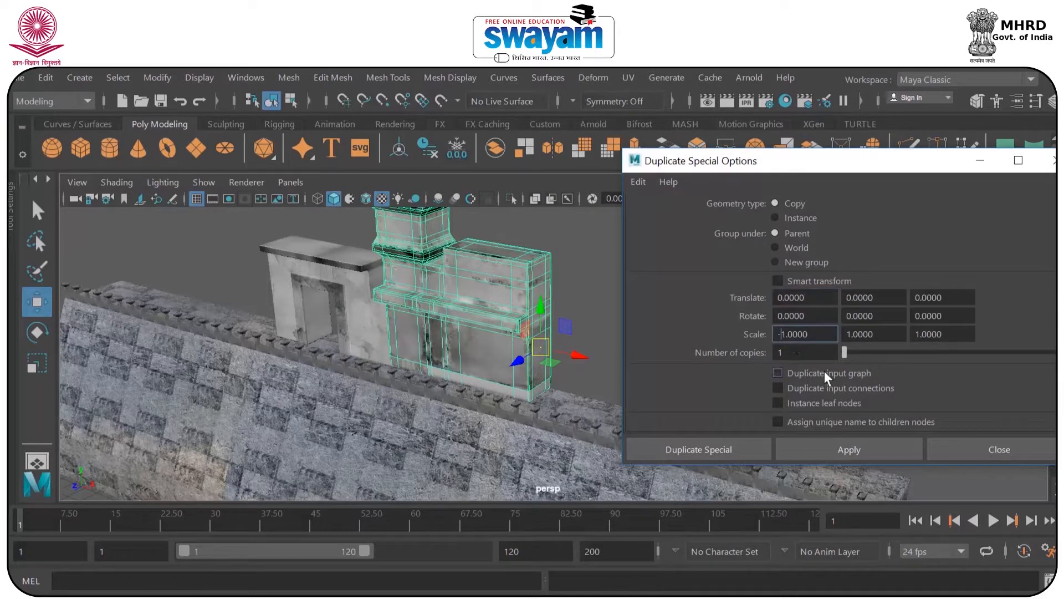
{"action": "left_click", "coordinate": [860, 448]}
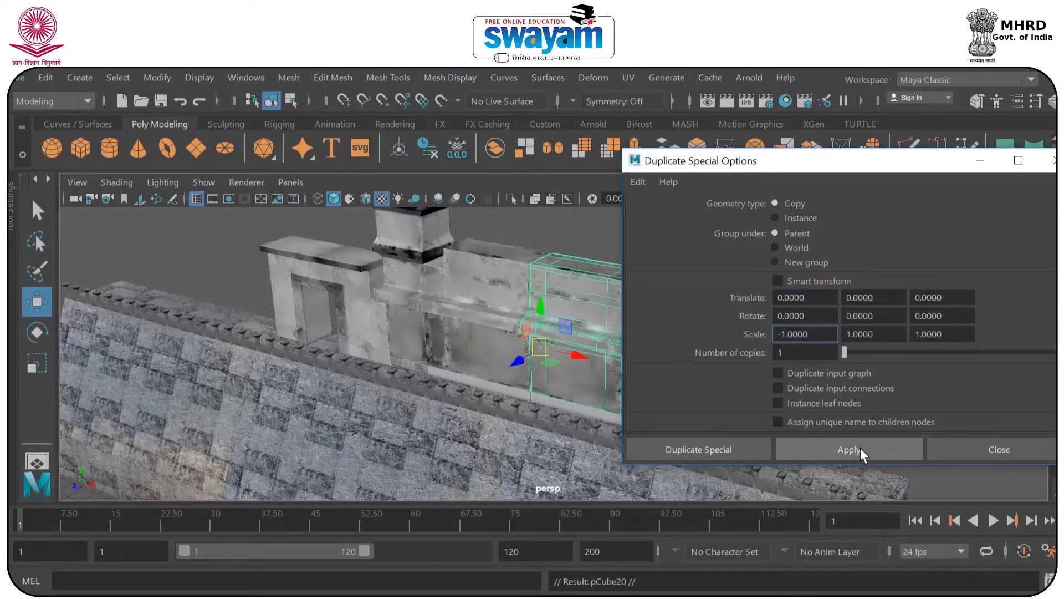
{"action": "left_click", "coordinate": [1025, 444]}
{"action": "left_click", "coordinate": [850, 364]}
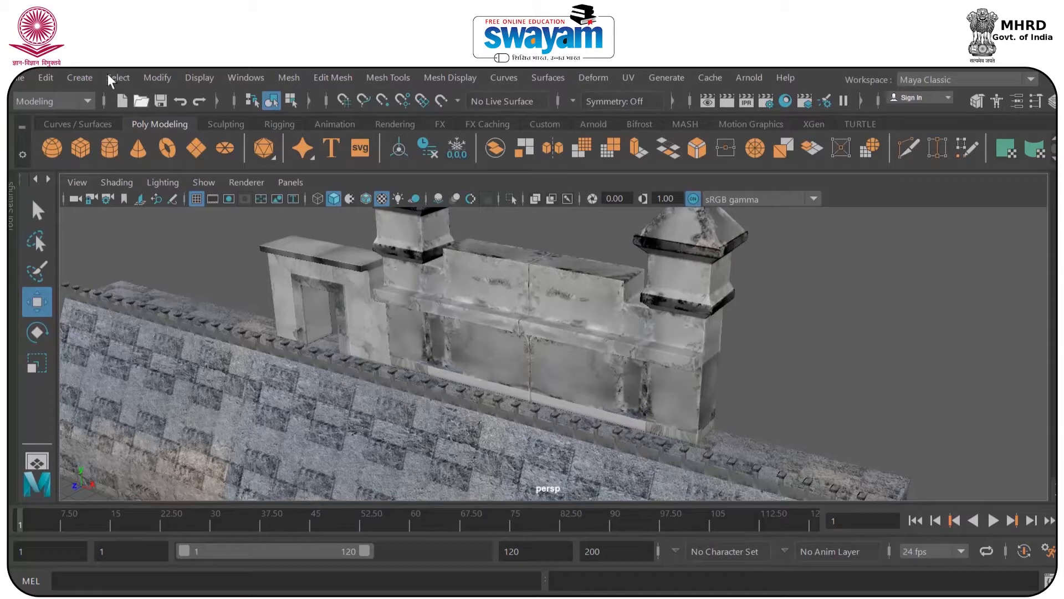
{"action": "left_click", "coordinate": [45, 77]}
{"action": "left_click", "coordinate": [235, 338]}
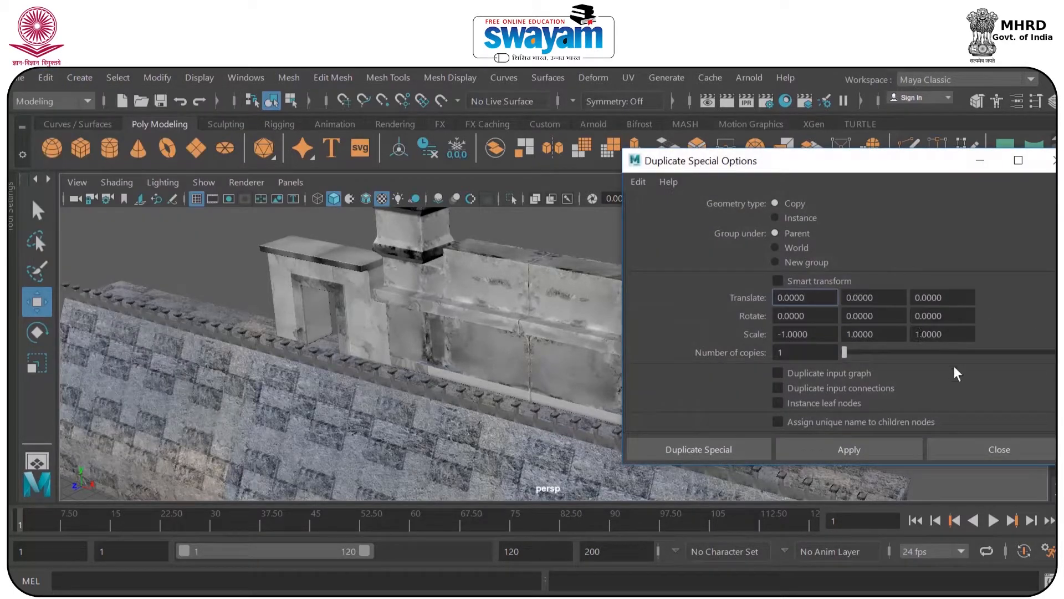
{"action": "left_click", "coordinate": [1006, 448]}
{"action": "left_click_drag", "start_coordinate": [571, 297], "coordinate": [610, 278], "text": "alt"}
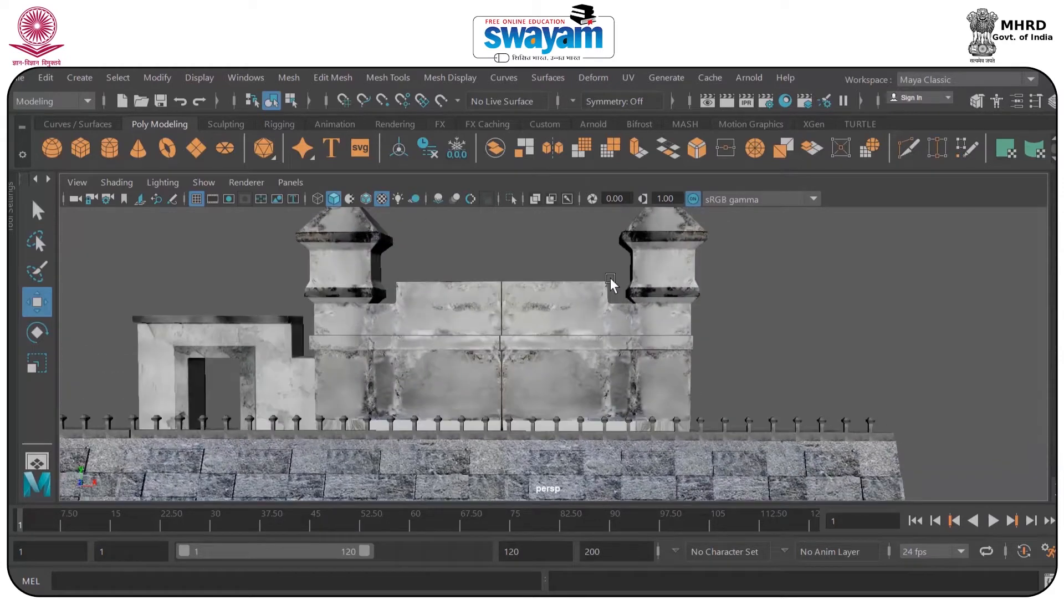
Step: Place the gateway's pivot at its end facing the tower building and shift the gateway along the X axis away from the building
{"action": "left_click", "coordinate": [292, 366]}
{"action": "scroll", "coordinate": [291, 364], "scroll_direction": "down", "scroll_amount": 4}
{"action": "middle_click_drag", "start_coordinate": [363, 365], "coordinate": [589, 359], "text": "alt"}
{"action": "scroll", "coordinate": [437, 362], "scroll_direction": "up", "scroll_amount": 4}
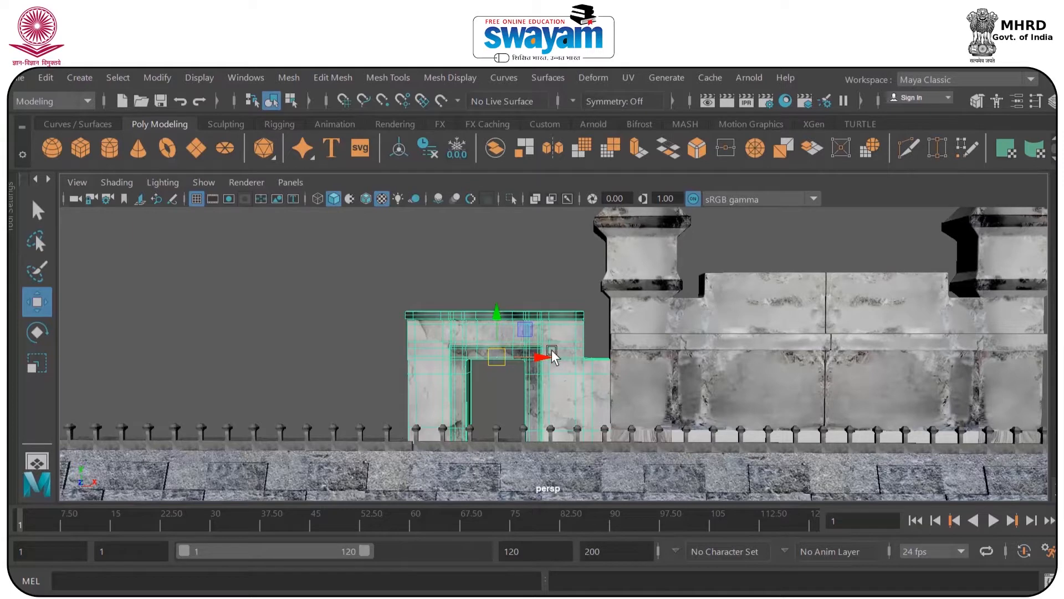
{"action": "left_click_drag", "start_coordinate": [534, 354], "coordinate": [491, 356]}
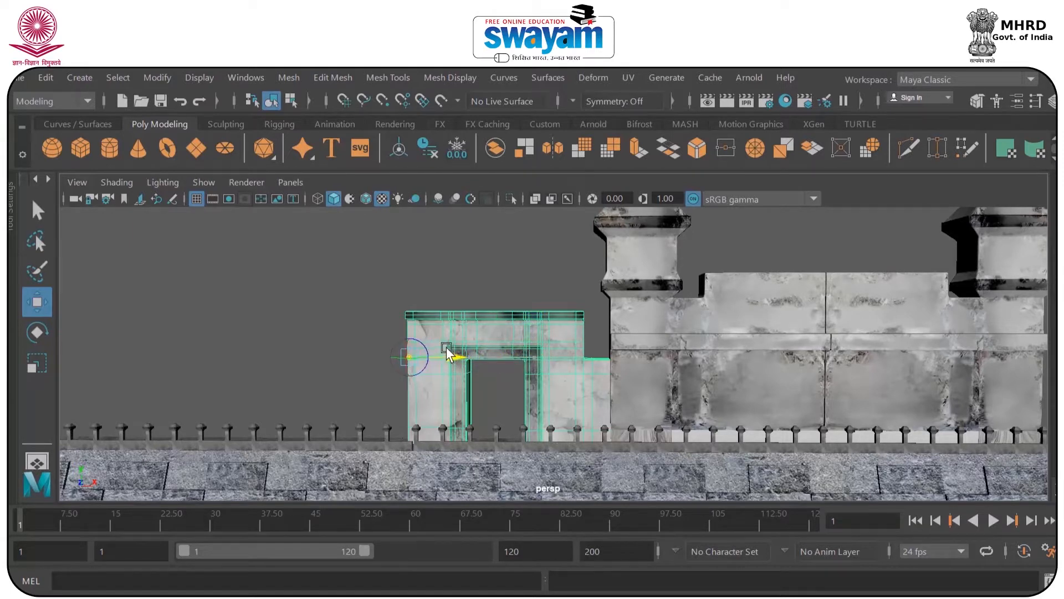
{"action": "left_click_drag", "start_coordinate": [470, 367], "coordinate": [487, 368], "text": "alt"}
{"action": "left_click", "coordinate": [464, 293]}
{"action": "left_click_drag", "start_coordinate": [498, 271], "coordinate": [490, 341]}
{"action": "scroll", "coordinate": [495, 336], "scroll_direction": "down", "scroll_amount": 3}
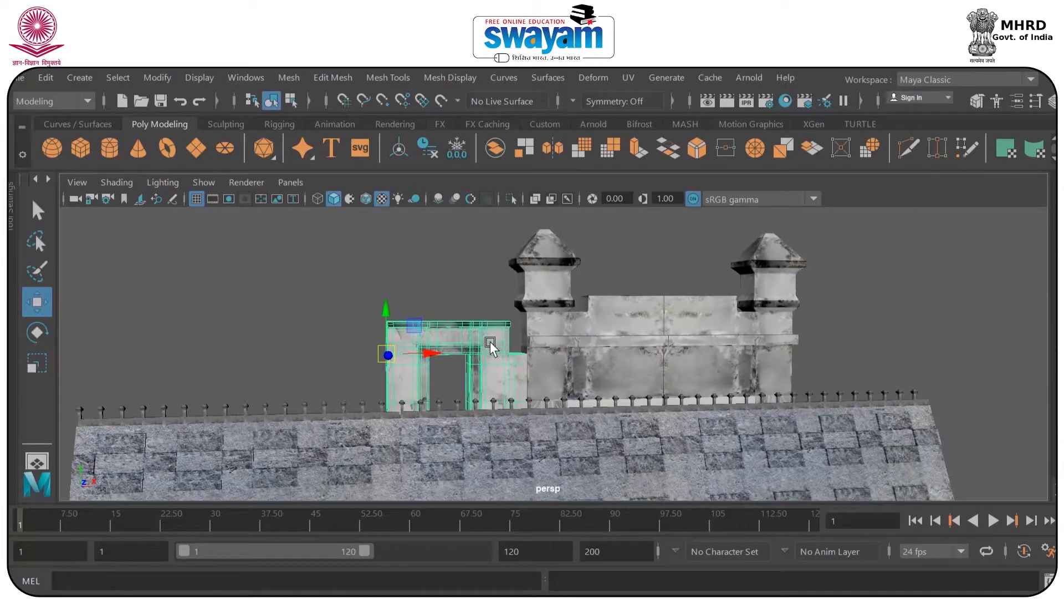
{"action": "left_click_drag", "start_coordinate": [421, 351], "coordinate": [565, 355]}
{"action": "left_click_drag", "start_coordinate": [501, 388], "coordinate": [449, 330], "text": "alt"}
{"action": "scroll", "coordinate": [378, 326], "scroll_direction": "up", "scroll_amount": 3}
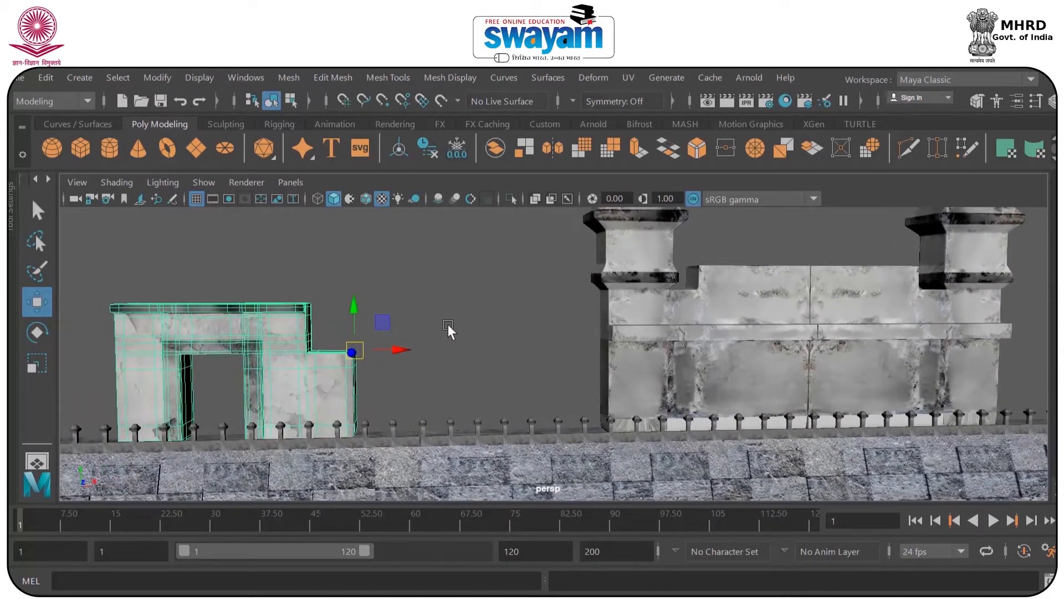
Step: Create a mirrored copy of the gateway with Duplicate Special and move it along the X axis to the far side of the mirrored tower building
{"action": "left_click", "coordinate": [39, 75]}
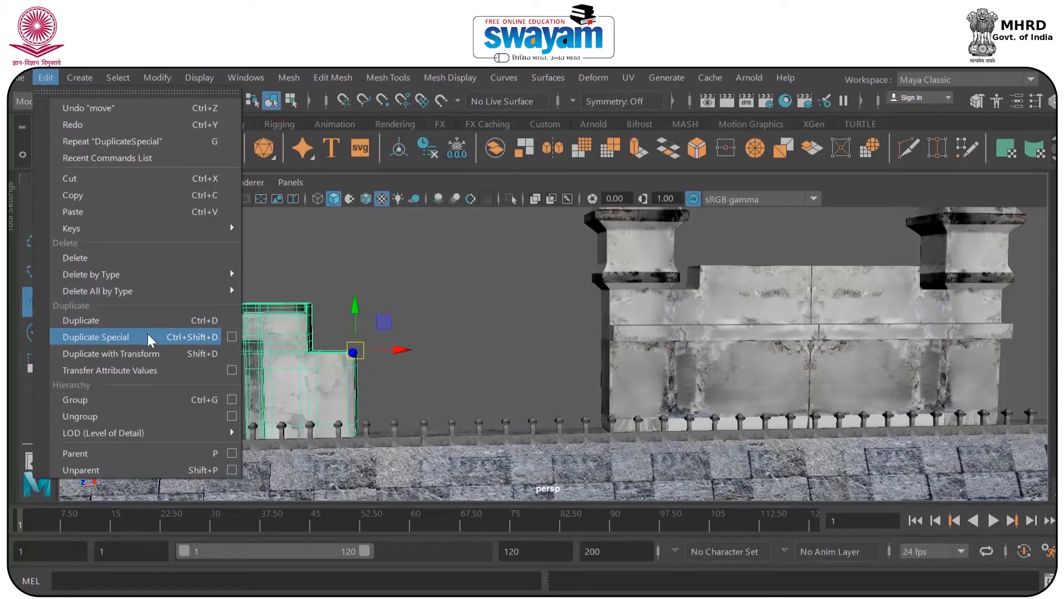
{"action": "left_click", "coordinate": [147, 334]}
{"action": "left_click", "coordinate": [406, 258]}
{"action": "left_click", "coordinate": [409, 345]}
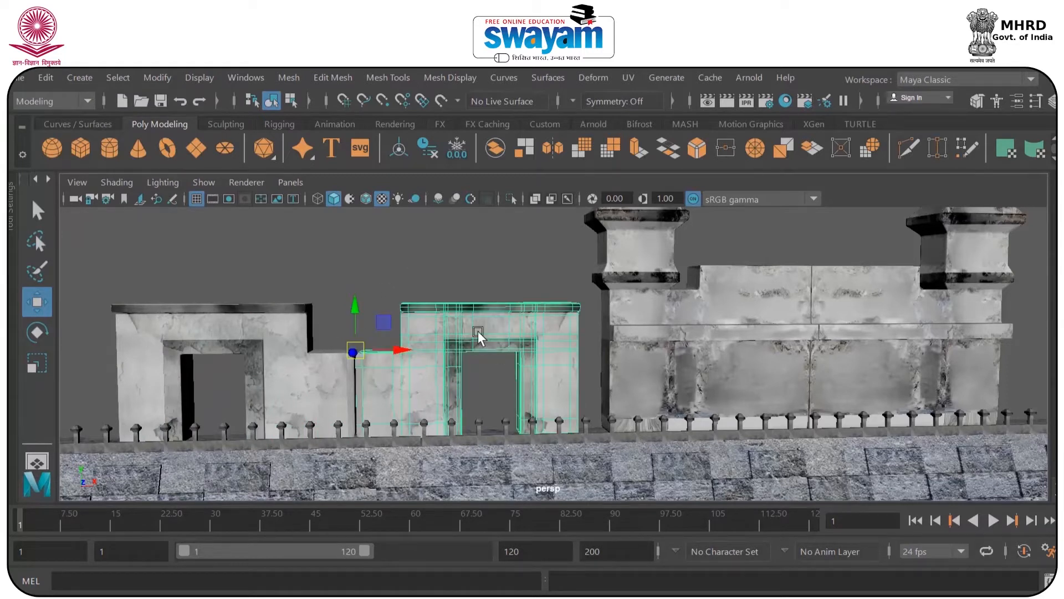
{"action": "scroll", "coordinate": [478, 332], "scroll_direction": "down", "scroll_amount": 6}
{"action": "left_click_drag", "start_coordinate": [521, 354], "coordinate": [748, 348]}
Step: Move the original gateway along the X axis back against the tower building and save the scene
{"action": "left_click", "coordinate": [448, 352]}
{"action": "left_click_drag", "start_coordinate": [487, 358], "coordinate": [604, 354]}
{"action": "mouse_move", "coordinate": [677, 371]}
{"action": "left_mouse_down", "text": "alt"}
{"action": "mouse_move", "coordinate": [654, 375]}
{"action": "mouse_move", "coordinate": [669, 381]}
{"action": "left_mouse_up", "text": "alt"}
{"action": "key", "text": "ctrl+s"}
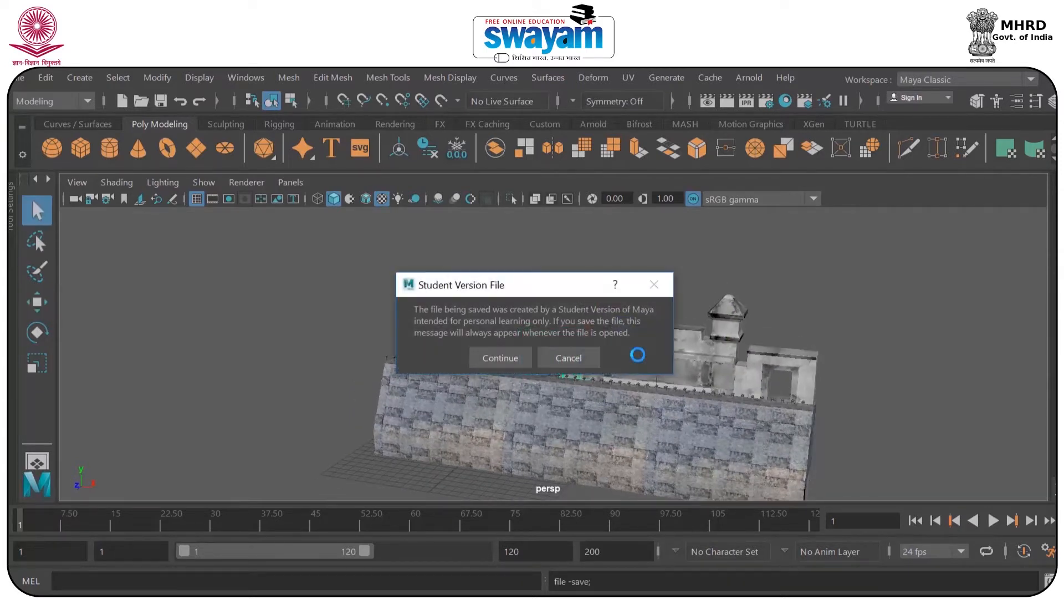
{"action": "left_click", "coordinate": [509, 354]}
Step: Duplicate the mirrored and original gateways and move the copies along the X axis to continue the row toward the dam's open end
{"action": "scroll", "coordinate": [527, 322], "scroll_direction": "up", "scroll_amount": 3}
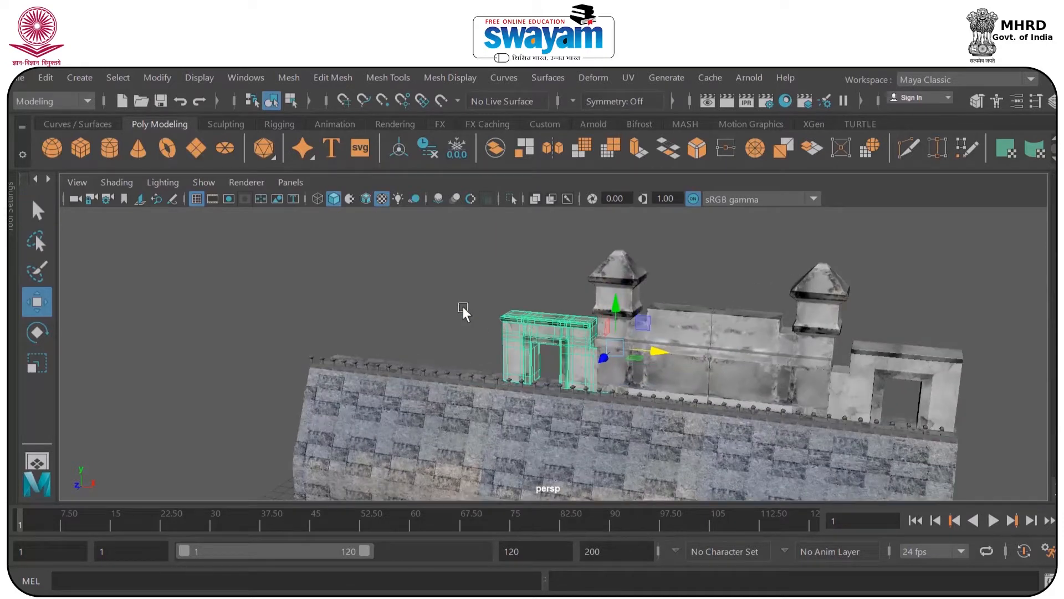
{"action": "left_click", "coordinate": [881, 353]}
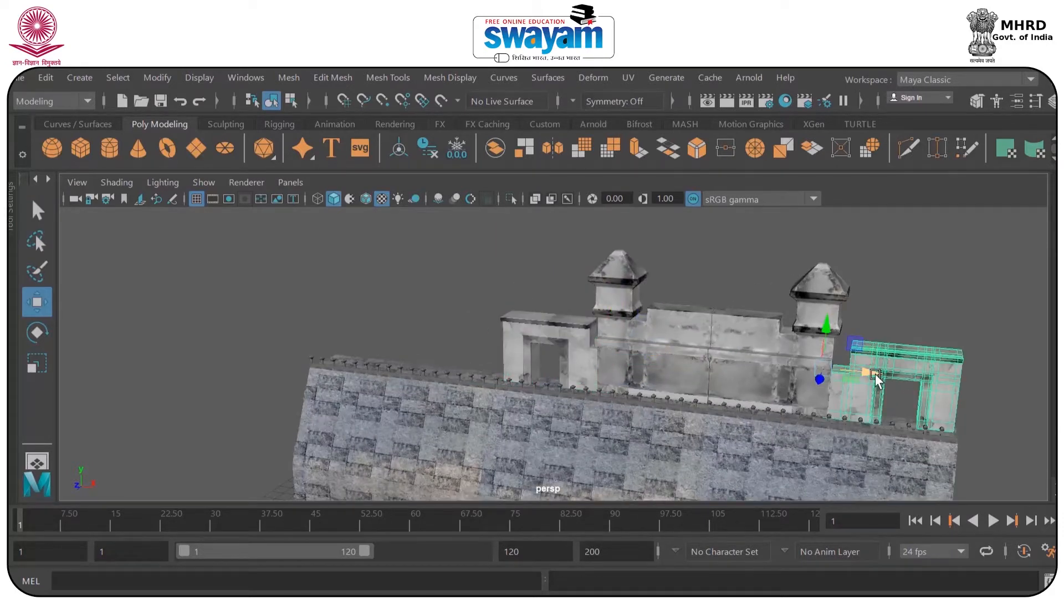
{"action": "left_click_drag", "start_coordinate": [873, 374], "coordinate": [561, 343]}
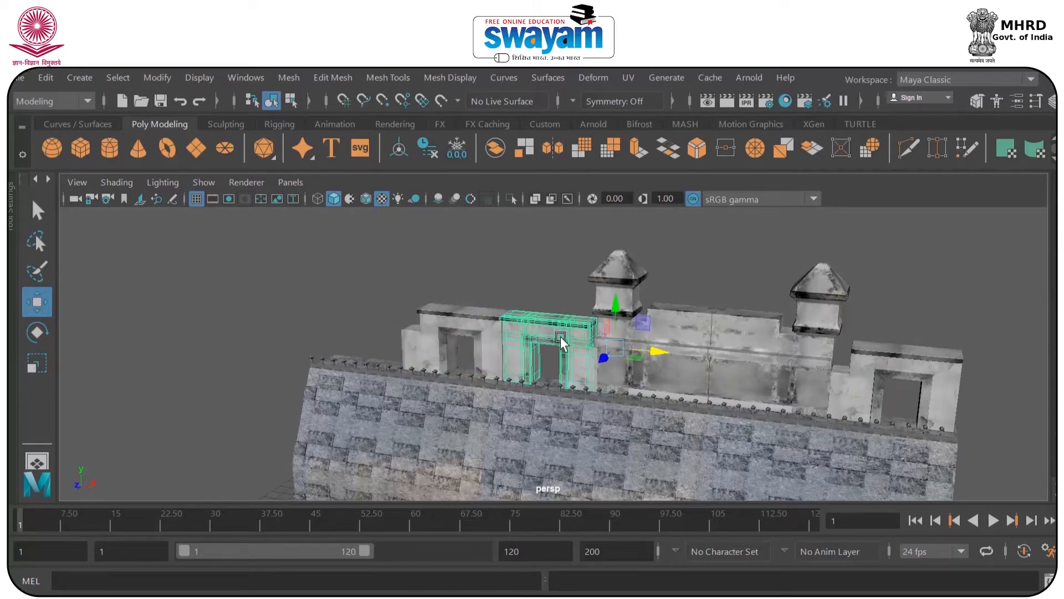
{"action": "key", "text": "ctrl+d"}
{"action": "left_click_drag", "start_coordinate": [637, 351], "coordinate": [433, 334]}
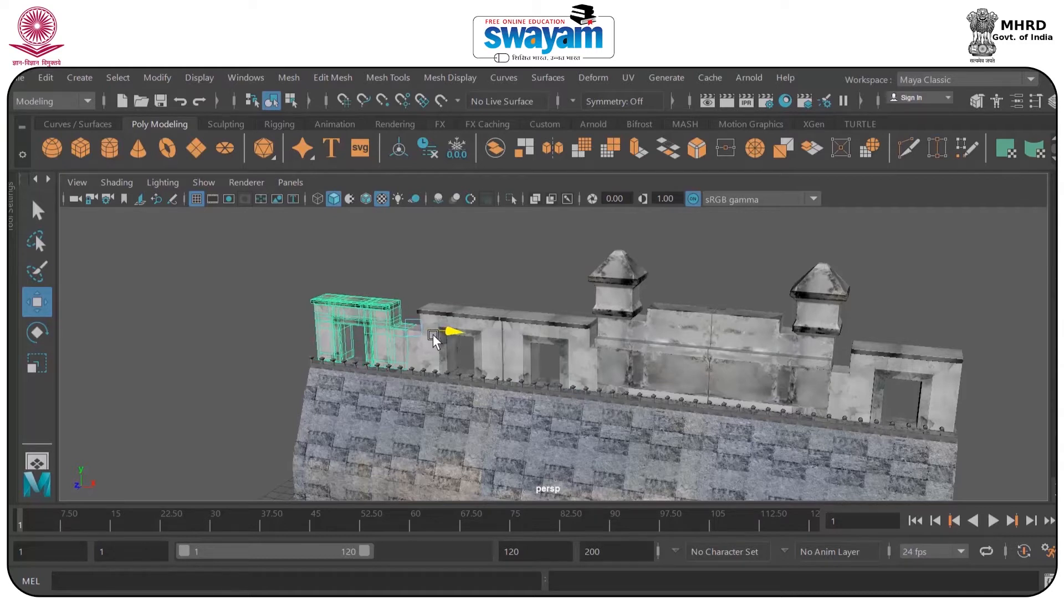
Step: Examine the row of gateways and tower buildings on top of the dam from several angles
{"action": "scroll", "coordinate": [672, 325], "scroll_direction": "down", "scroll_amount": 5}
{"action": "left_click_drag", "start_coordinate": [672, 324], "coordinate": [720, 338], "text": "alt"}
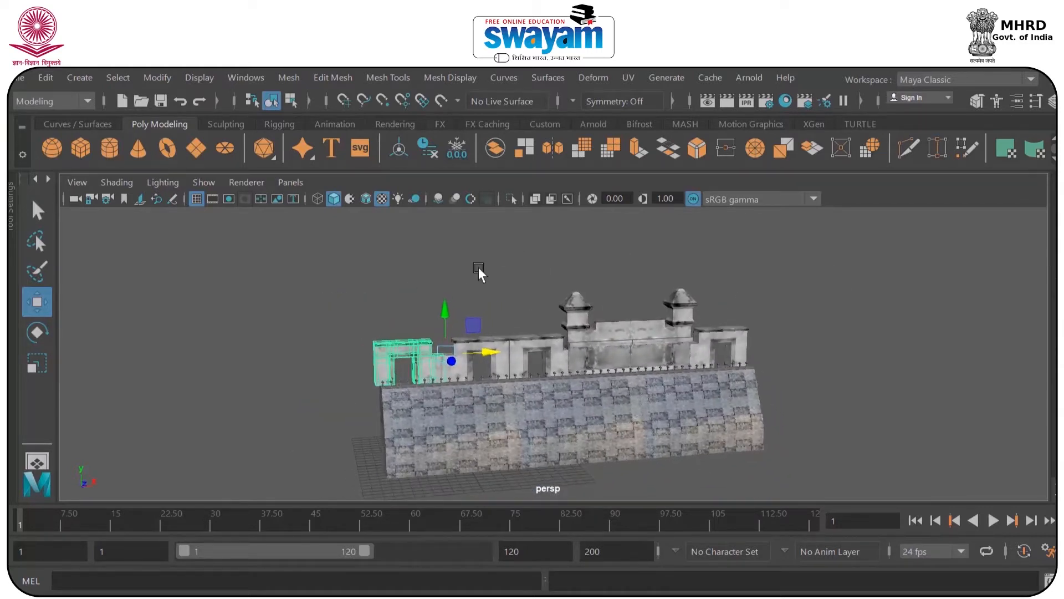
{"action": "scroll", "coordinate": [347, 307], "scroll_direction": "up", "scroll_amount": 3}
{"action": "left_click_drag", "start_coordinate": [330, 430], "coordinate": [456, 334], "text": "alt"}
{"action": "left_click_drag", "start_coordinate": [388, 267], "coordinate": [490, 321], "text": "alt"}
{"action": "left_click", "coordinate": [510, 268]}
{"action": "scroll", "coordinate": [522, 256], "scroll_direction": "down", "scroll_amount": 4}
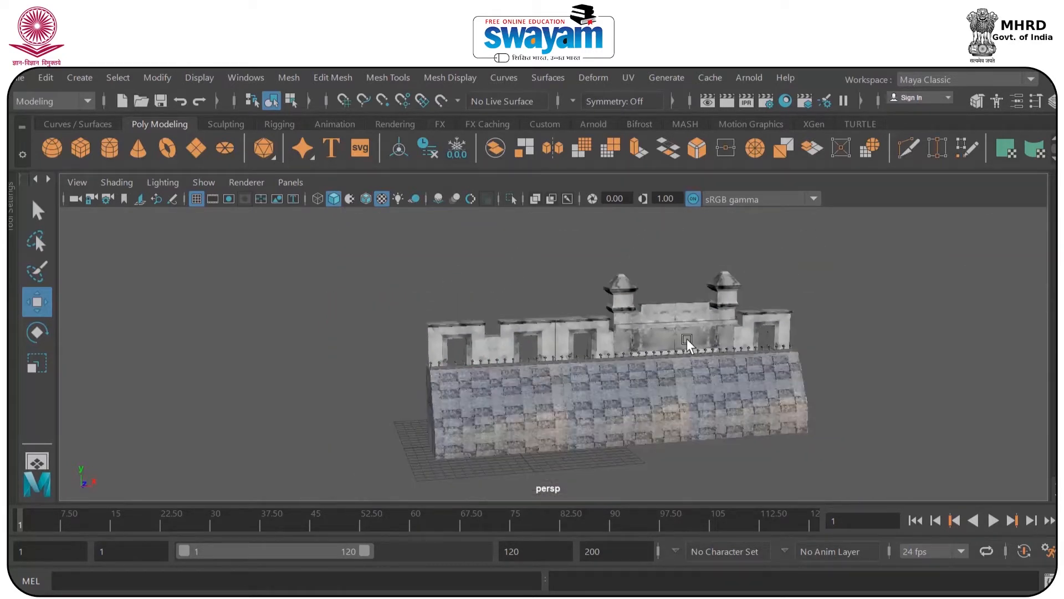
{"action": "left_click_drag", "start_coordinate": [687, 338], "coordinate": [722, 386], "text": "alt"}
{"action": "middle_click_drag", "start_coordinate": [676, 381], "coordinate": [677, 361], "text": "alt"}
{"action": "left_click", "coordinate": [460, 360]}
{"action": "left_click", "coordinate": [264, 241]}
Step: Select group2 in the Outliner, duplicate it, and move the copy along the X axis to add a fourth wall section
{"action": "left_click", "coordinate": [146, 73]}
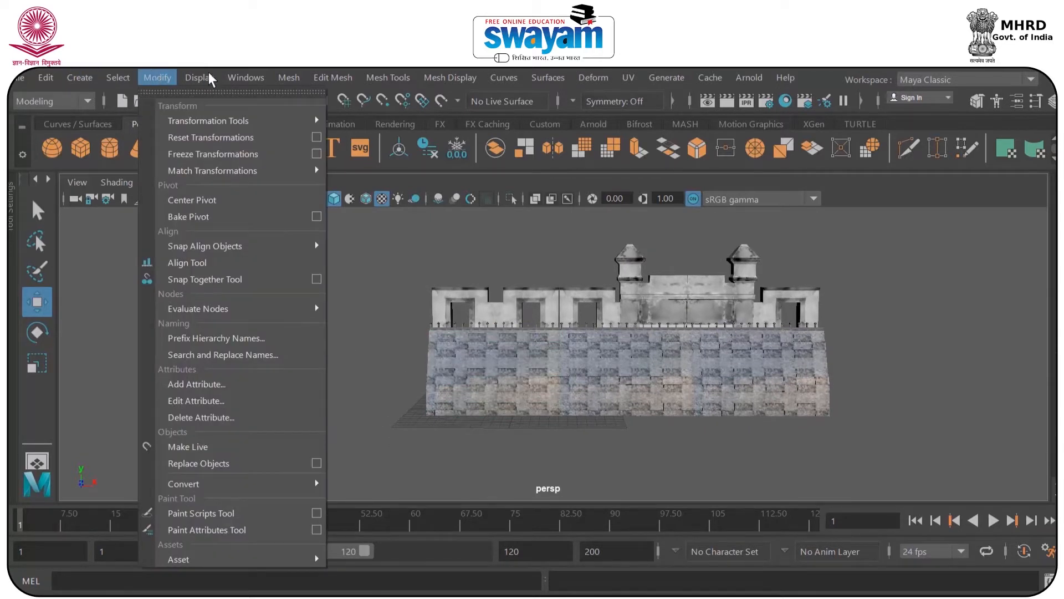
{"action": "mouse_move", "coordinate": [192, 73]}
{"action": "mouse_move", "coordinate": [245, 77]}
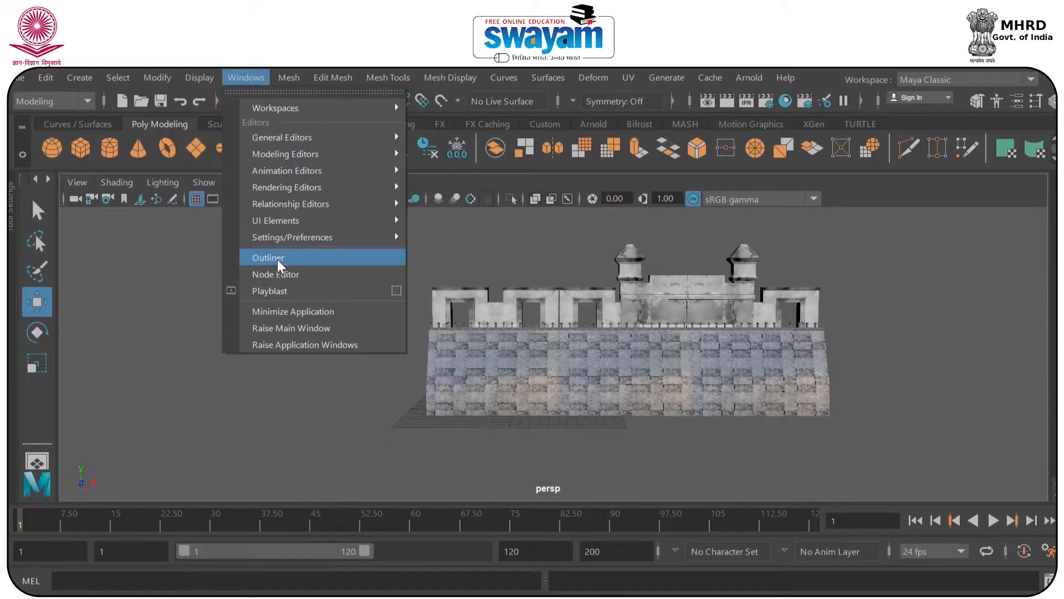
{"action": "left_click", "coordinate": [277, 258]}
{"action": "left_click", "coordinate": [762, 353]}
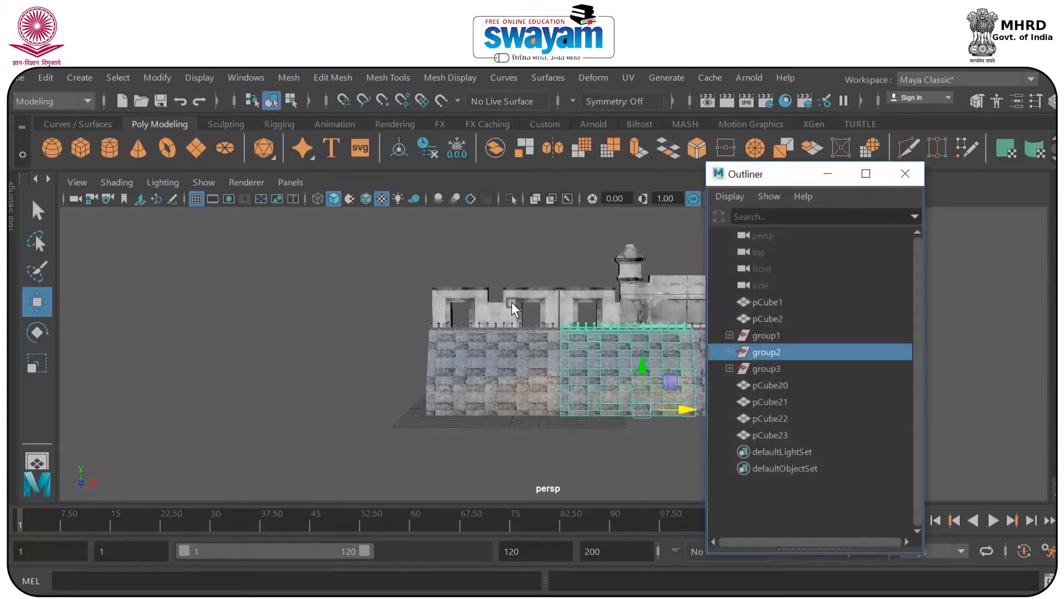
{"action": "middle_click_drag", "start_coordinate": [511, 301], "coordinate": [235, 301], "text": "alt"}
{"action": "key", "text": "ctrl+d"}
{"action": "left_click_drag", "start_coordinate": [405, 407], "coordinate": [649, 409]}
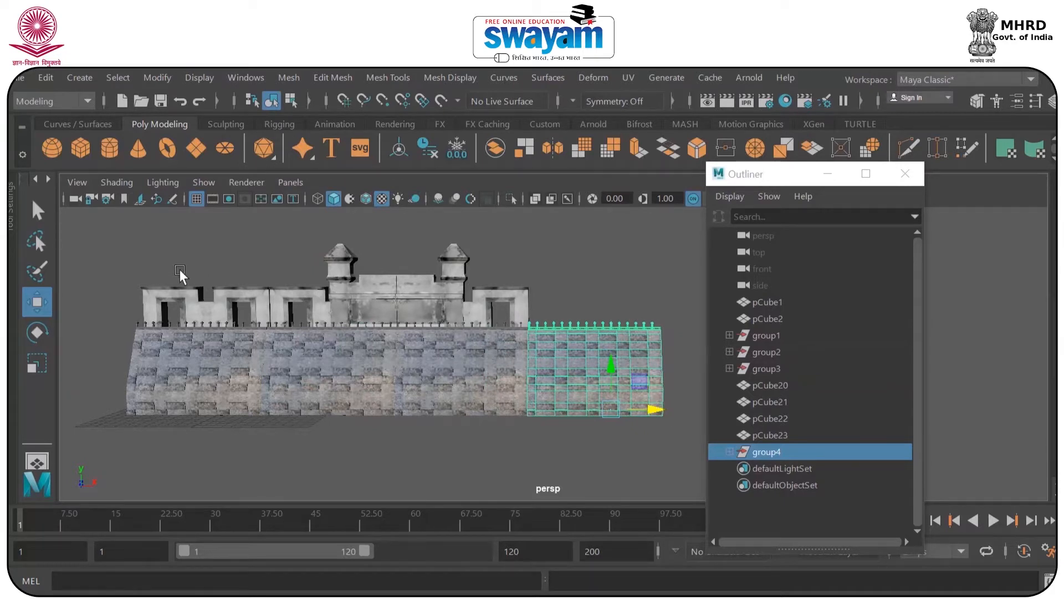
Step: Duplicate the two end gateways, move the copies along the X axis onto the fourth wall section, and close the Outliner
{"action": "left_click_drag", "start_coordinate": [144, 260], "coordinate": [634, 305]}
{"action": "key", "text": "ctrl+d"}
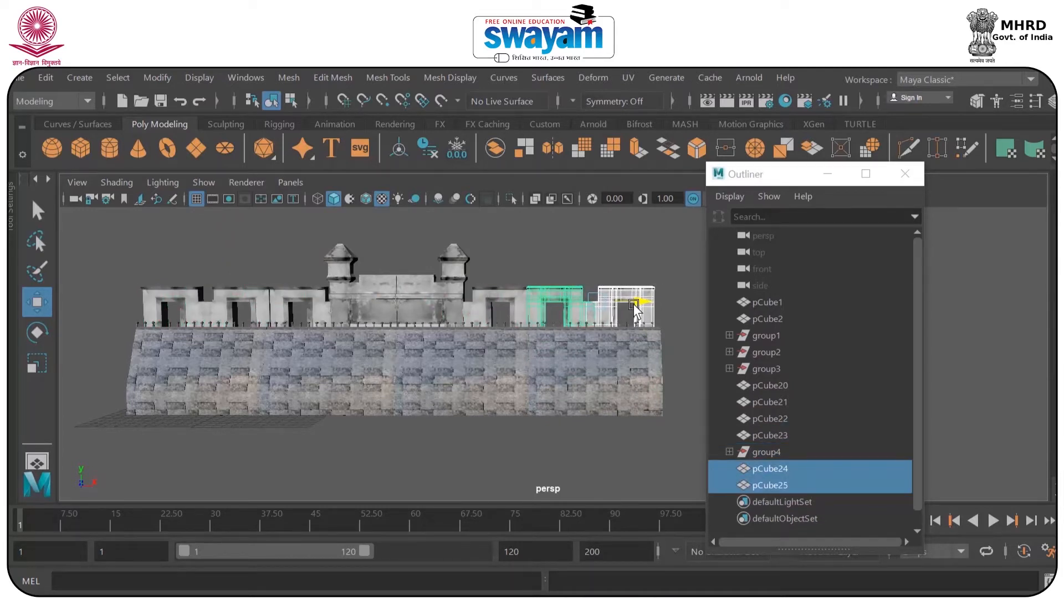
{"action": "left_click", "coordinate": [669, 260]}
{"action": "scroll", "coordinate": [633, 263], "scroll_direction": "down", "scroll_amount": 3}
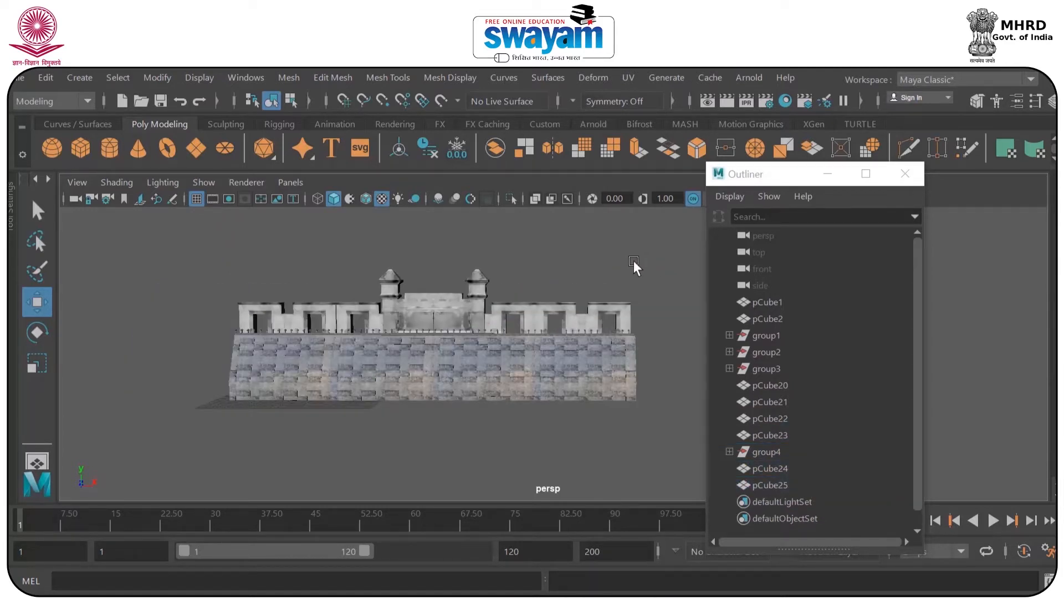
{"action": "left_click", "coordinate": [909, 173]}
Step: Save the scene and, in the front view, shift all towers and gateways slightly along the X axis to center them on the dam
{"action": "left_click_drag", "start_coordinate": [643, 316], "coordinate": [559, 317], "text": "alt"}
{"action": "left_click_drag", "start_coordinate": [571, 315], "coordinate": [705, 327], "text": "alt"}
{"action": "scroll", "coordinate": [577, 303], "scroll_direction": "up", "scroll_amount": 4}
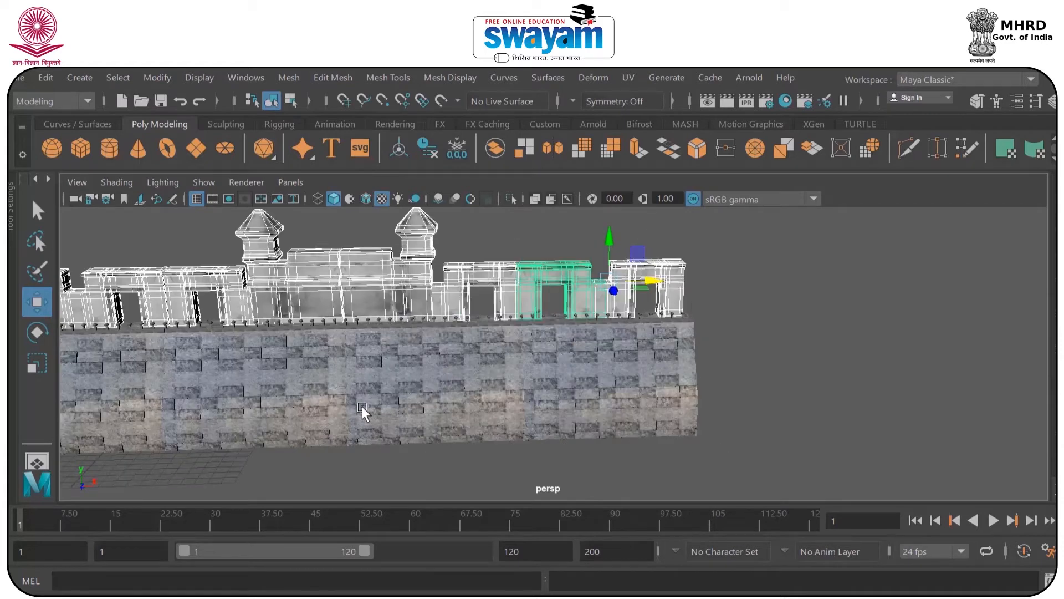
{"action": "key", "text": "space"}
{"action": "key", "text": "space"}
{"action": "scroll", "coordinate": [481, 373], "scroll_direction": "down", "scroll_amount": 8}
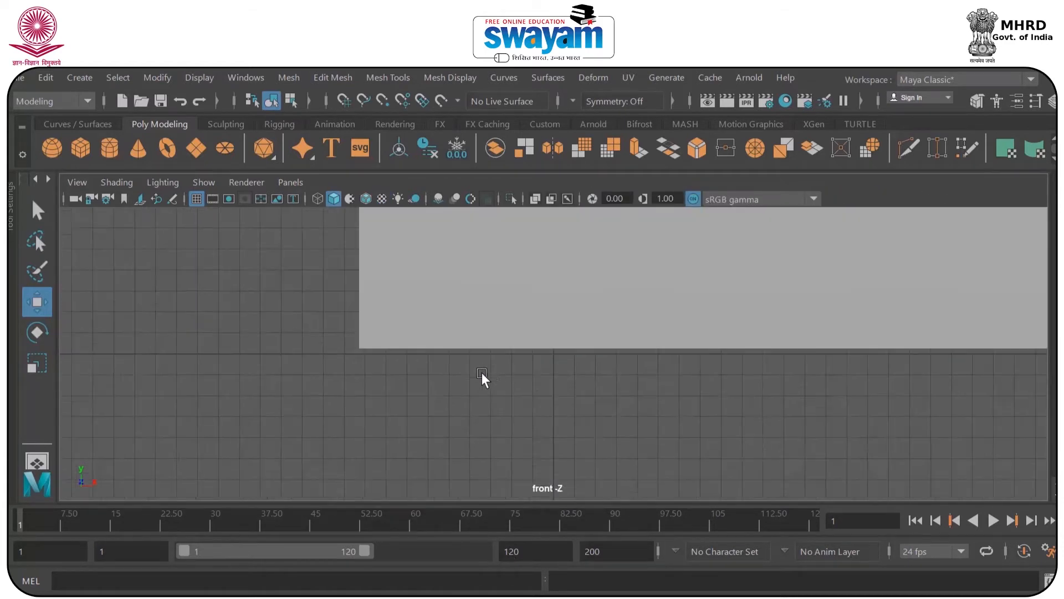
{"action": "key", "text": "ctrl+s"}
{"action": "left_click", "coordinate": [519, 359]}
{"action": "middle_click_drag", "start_coordinate": [574, 302], "coordinate": [418, 325], "text": "alt"}
{"action": "scroll", "coordinate": [418, 324], "scroll_direction": "up", "scroll_amount": 1}
{"action": "scroll", "coordinate": [700, 262], "scroll_direction": "up", "scroll_amount": 4}
{"action": "middle_click_drag", "start_coordinate": [766, 271], "coordinate": [762, 336], "text": "alt"}
{"action": "left_click_drag", "start_coordinate": [827, 312], "coordinate": [830, 313]}
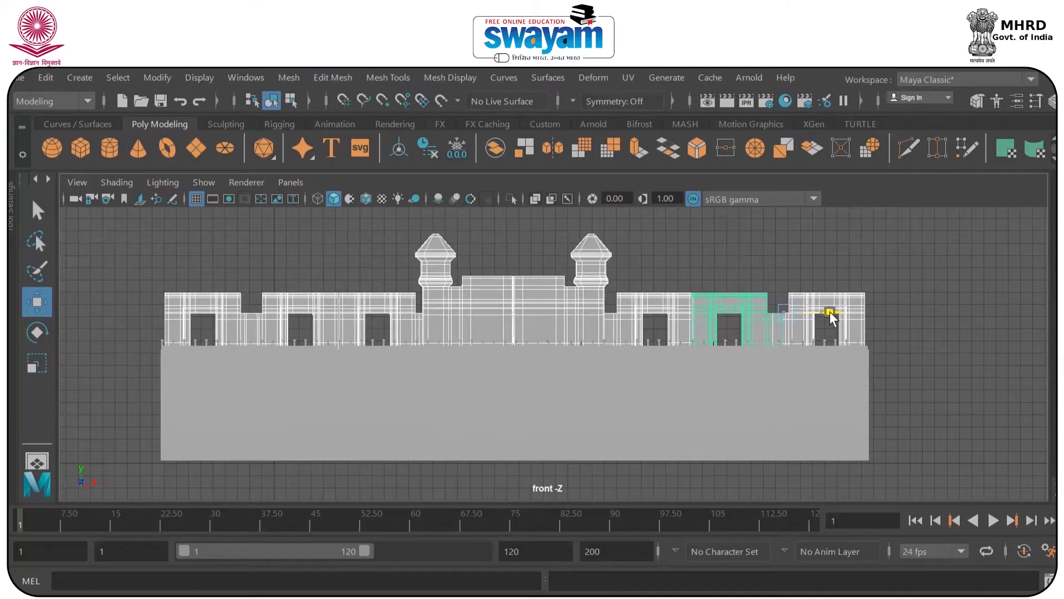
{"action": "key", "text": "space"}
{"action": "key", "text": "space"}
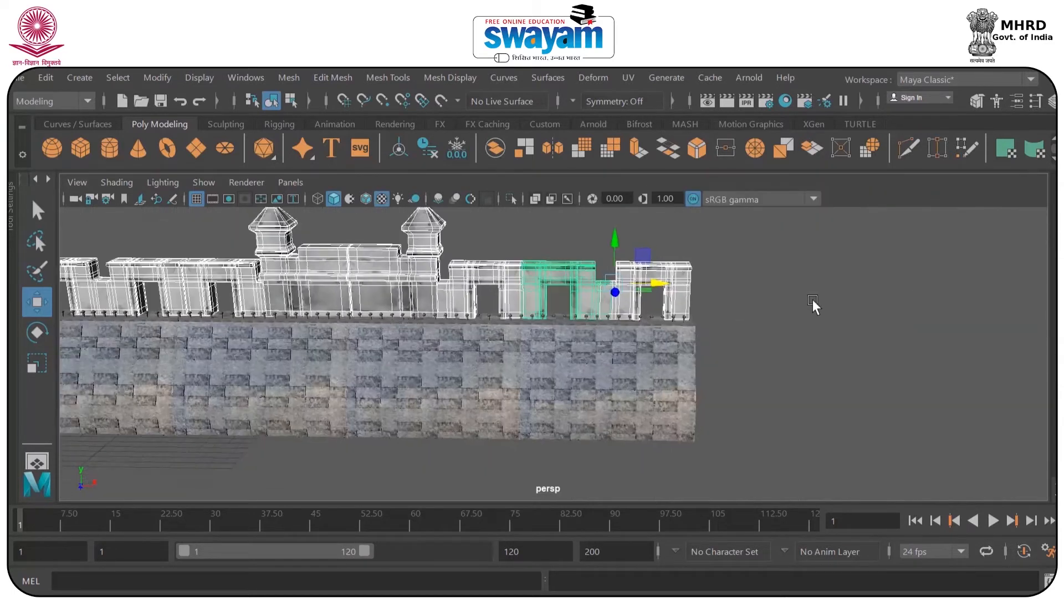
Step: Examine the dam's end, the railing along the wall's top edge and the gateways in the perspective view
{"action": "left_click_drag", "start_coordinate": [604, 336], "coordinate": [687, 344], "text": "alt"}
{"action": "middle_click_drag", "start_coordinate": [704, 341], "coordinate": [808, 404], "text": "alt"}
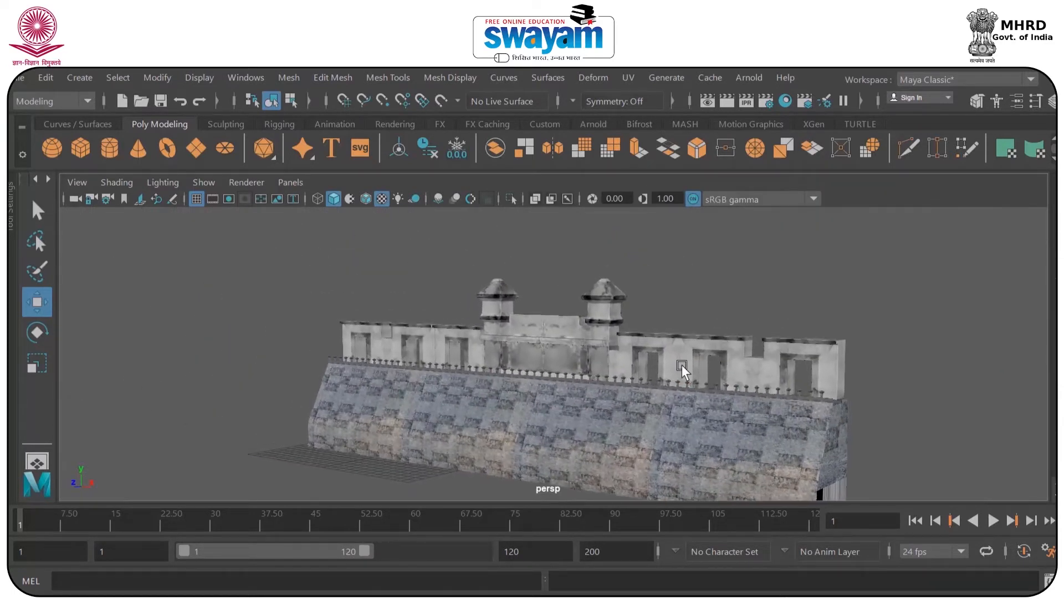
{"action": "scroll", "coordinate": [682, 366], "scroll_direction": "up", "scroll_amount": 3}
{"action": "middle_click_drag", "start_coordinate": [683, 375], "coordinate": [657, 316], "text": "alt"}
{"action": "left_click_drag", "start_coordinate": [657, 316], "coordinate": [686, 323], "text": "alt"}
{"action": "mouse_move", "coordinate": [650, 391]}
{"action": "left_mouse_down", "text": "alt"}
{"action": "mouse_move", "coordinate": [703, 448]}
{"action": "mouse_move", "coordinate": [630, 409]}
{"action": "mouse_move", "coordinate": [696, 397]}
{"action": "mouse_move", "coordinate": [661, 385]}
{"action": "left_mouse_up", "text": "alt"}
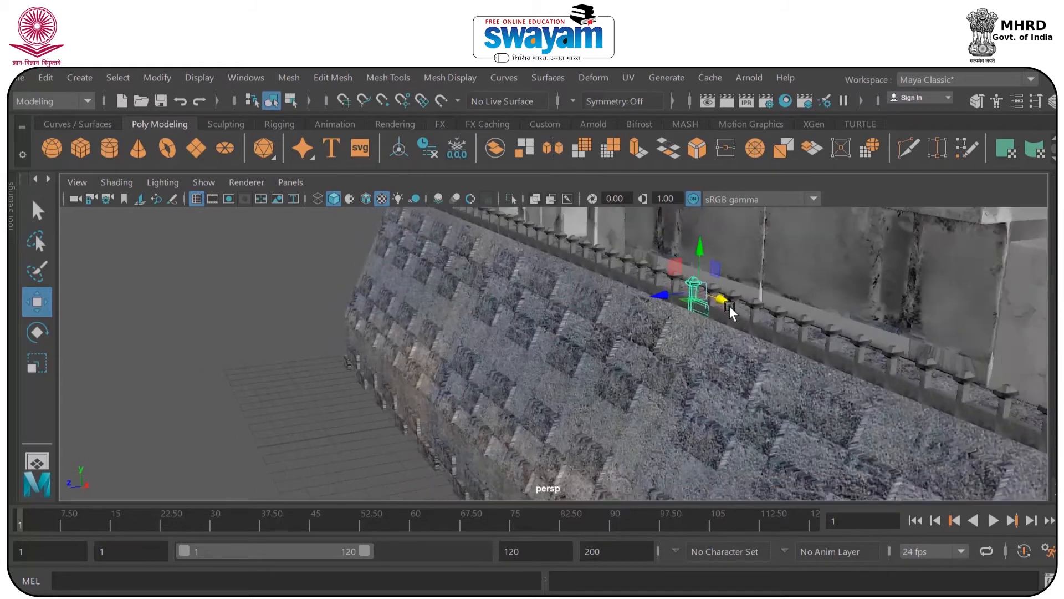
{"action": "scroll", "coordinate": [730, 306], "scroll_direction": "down", "scroll_amount": 3}
{"action": "left_click", "coordinate": [429, 220]}
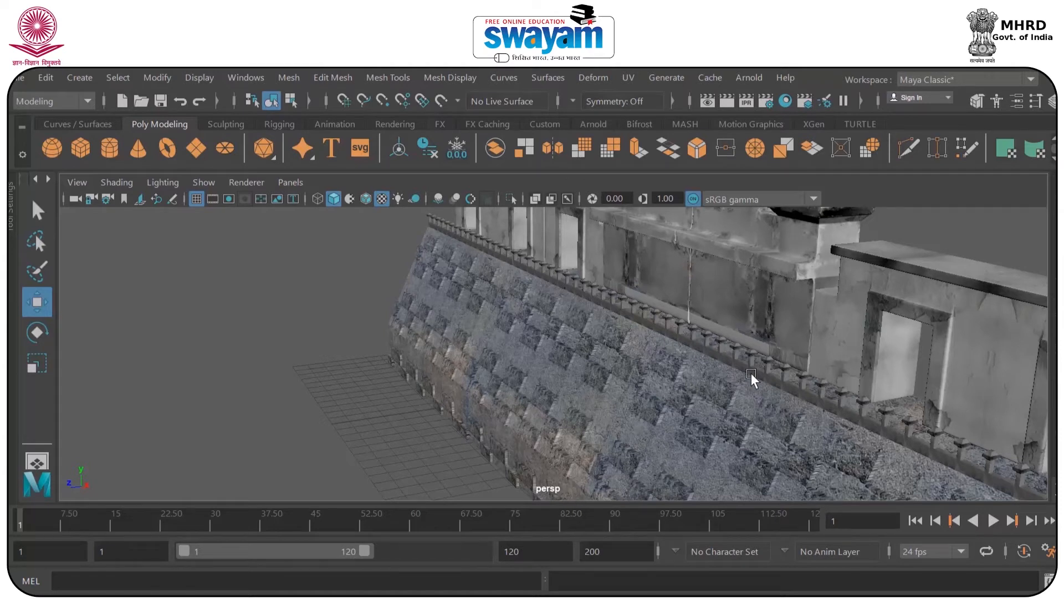
{"action": "scroll", "coordinate": [737, 367], "scroll_direction": "down", "scroll_amount": 6}
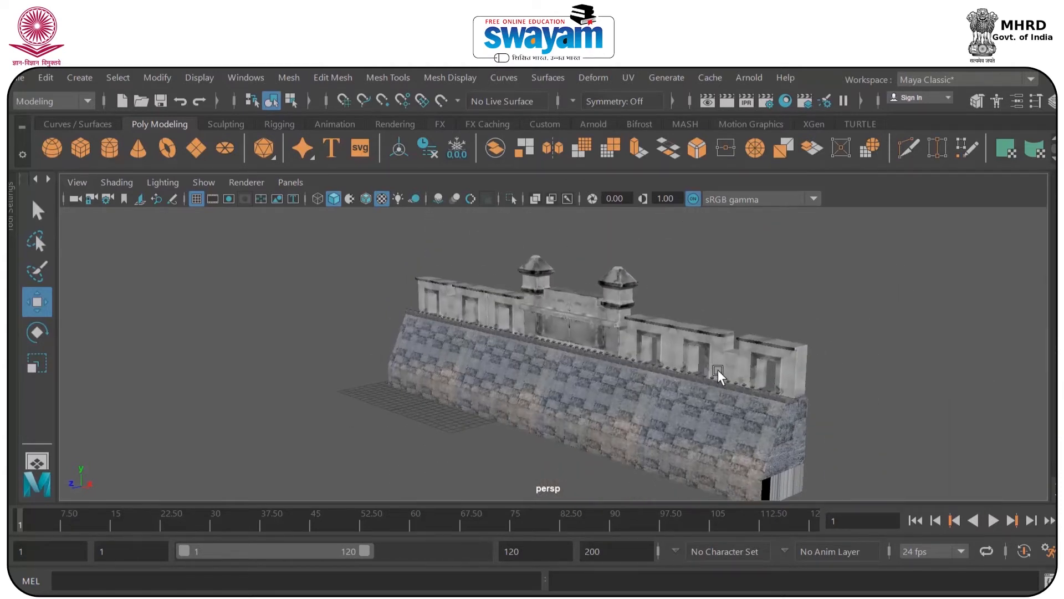
{"action": "middle_click_drag", "start_coordinate": [717, 370], "coordinate": [777, 366], "text": "alt"}
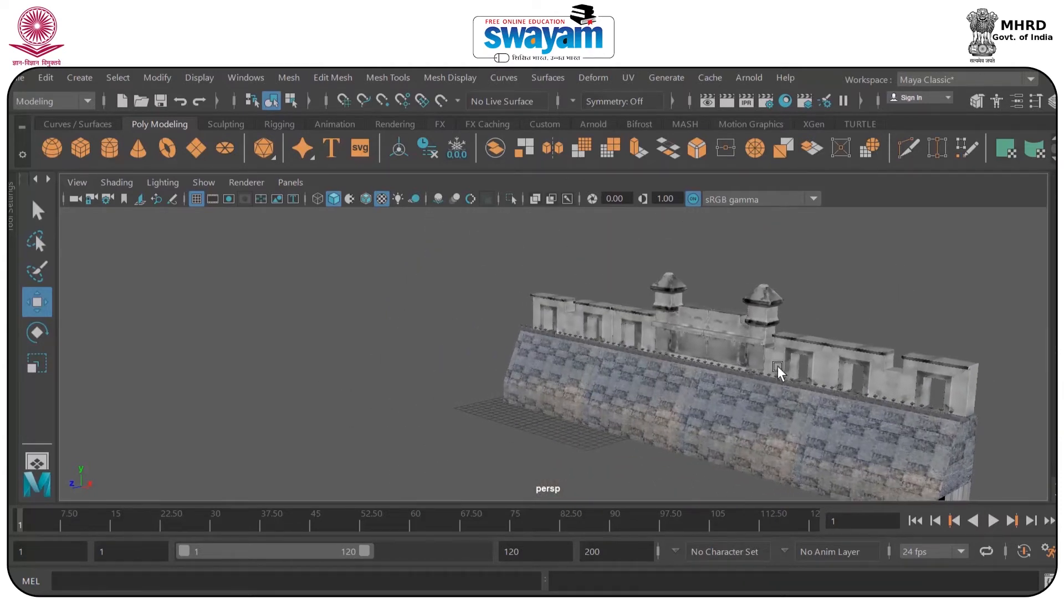
Step: Save the scene under the file name dam_00 as Maya Binary in the default project's scenes folder
{"action": "left_click", "coordinate": [19, 82]}
{"action": "left_click", "coordinate": [82, 125]}
{"action": "left_click", "coordinate": [345, 461]}
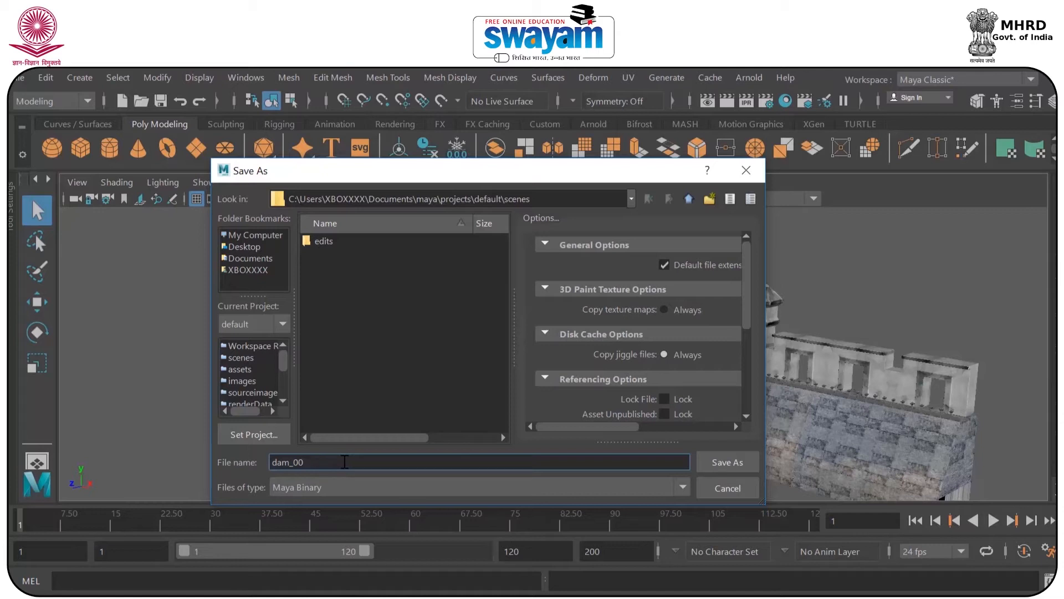
{"action": "key", "text": "Return"}
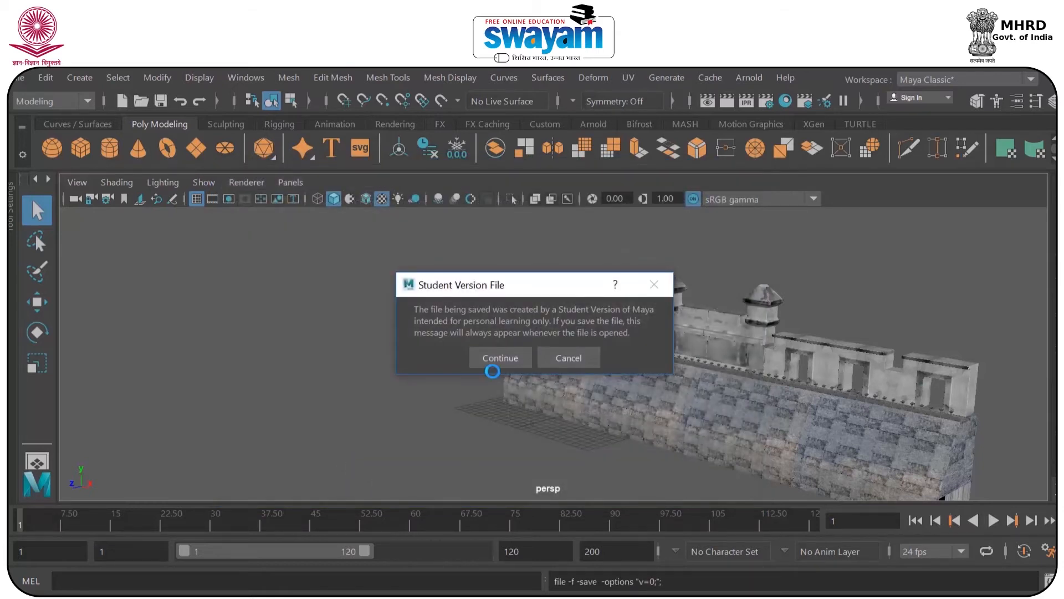
{"action": "left_click", "coordinate": [492, 367]}
Step: Examine the completed dam with its towers and gateways from the front in the perspective view
{"action": "middle_click_drag", "start_coordinate": [641, 375], "coordinate": [602, 372], "text": "alt"}
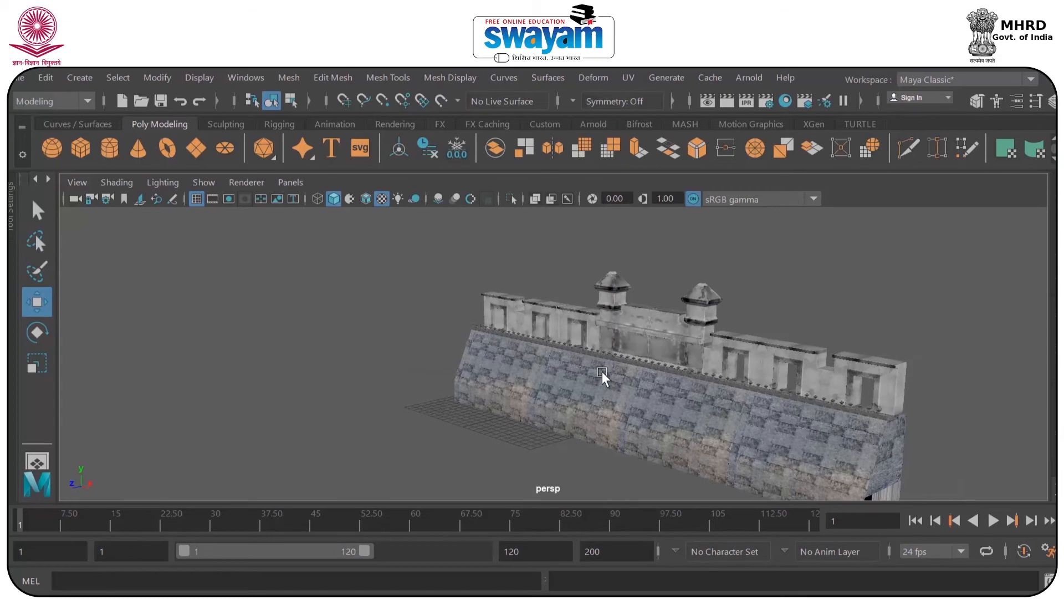
{"action": "scroll", "coordinate": [602, 372], "scroll_direction": "up", "scroll_amount": 4}
{"action": "left_click_drag", "start_coordinate": [601, 378], "coordinate": [656, 382], "text": "alt"}
{"action": "middle_click_drag", "start_coordinate": [656, 383], "coordinate": [685, 367], "text": "alt"}
{"action": "left_click_drag", "start_coordinate": [685, 367], "coordinate": [677, 368], "text": "alt"}
{"action": "scroll", "coordinate": [678, 368], "scroll_direction": "down", "scroll_amount": 2}
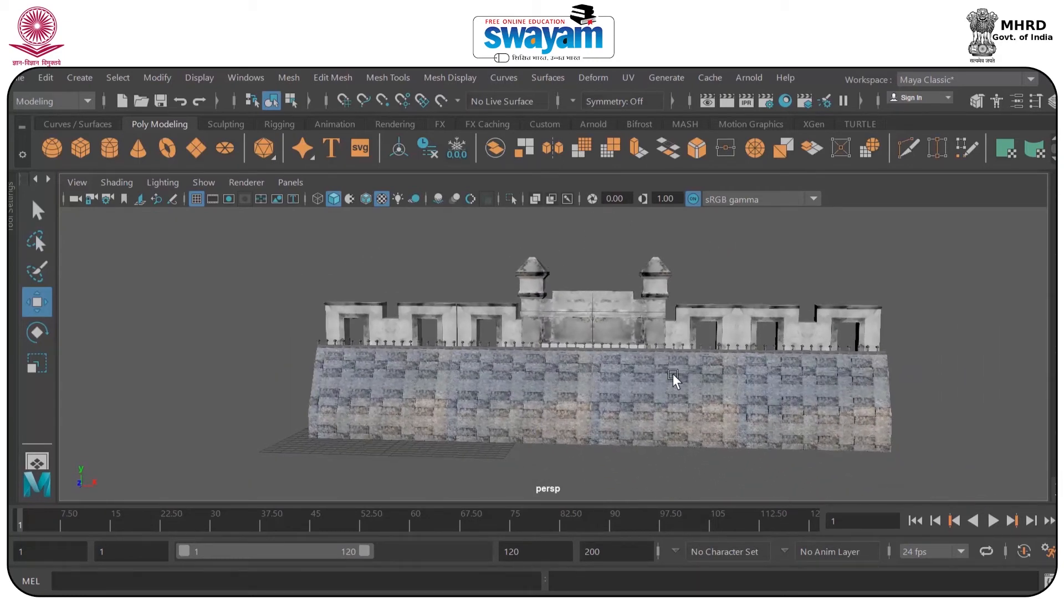